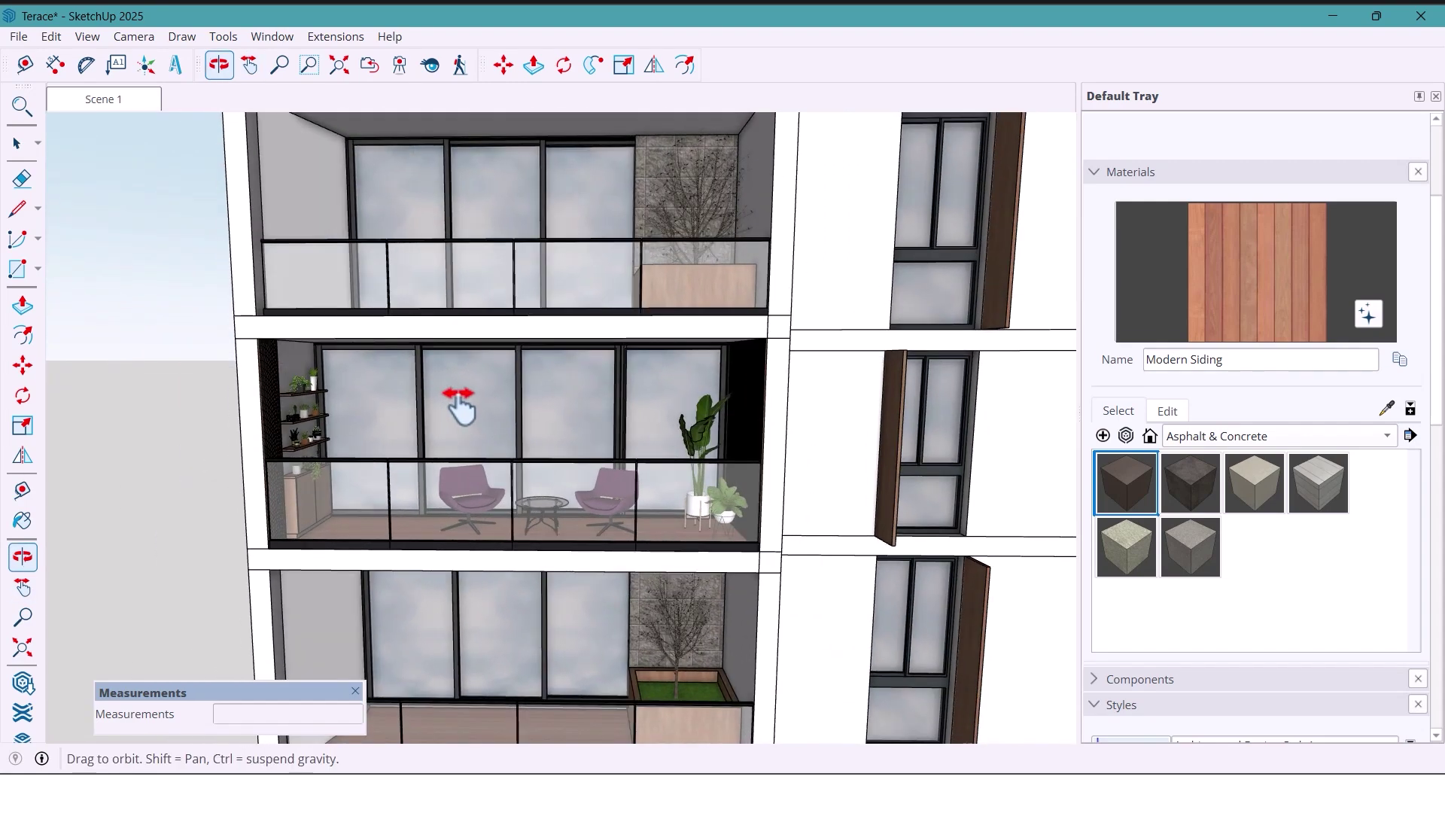
- Orbit and zoom around the finished balcony to inspect the plant shelves, chairs and windows
{"action": "scroll", "coordinate": [559, 425], "scroll_direction": "up", "scroll_amount": 5}
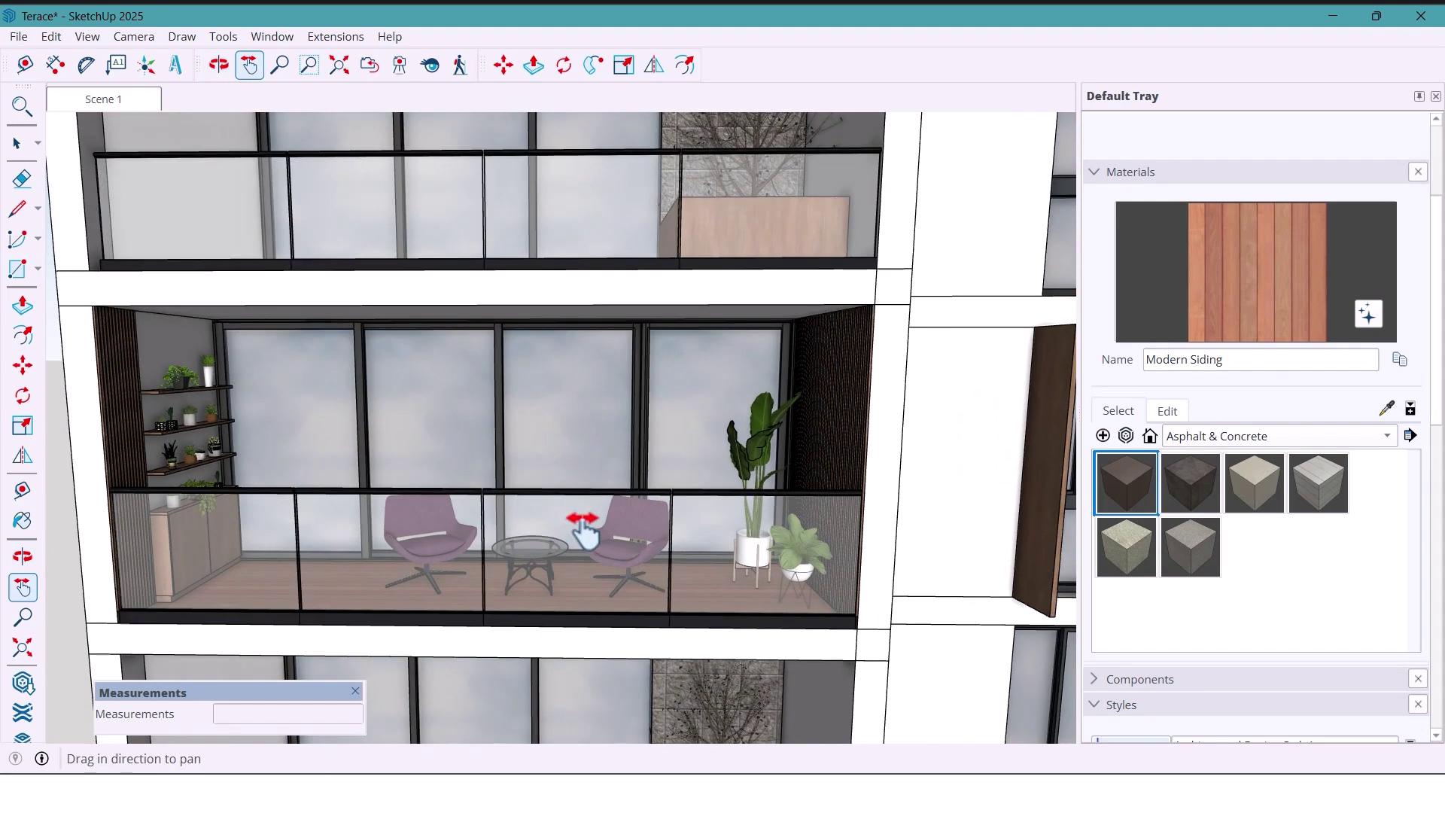
{"action": "scroll", "coordinate": [200, 413], "scroll_direction": "up", "scroll_amount": 6}
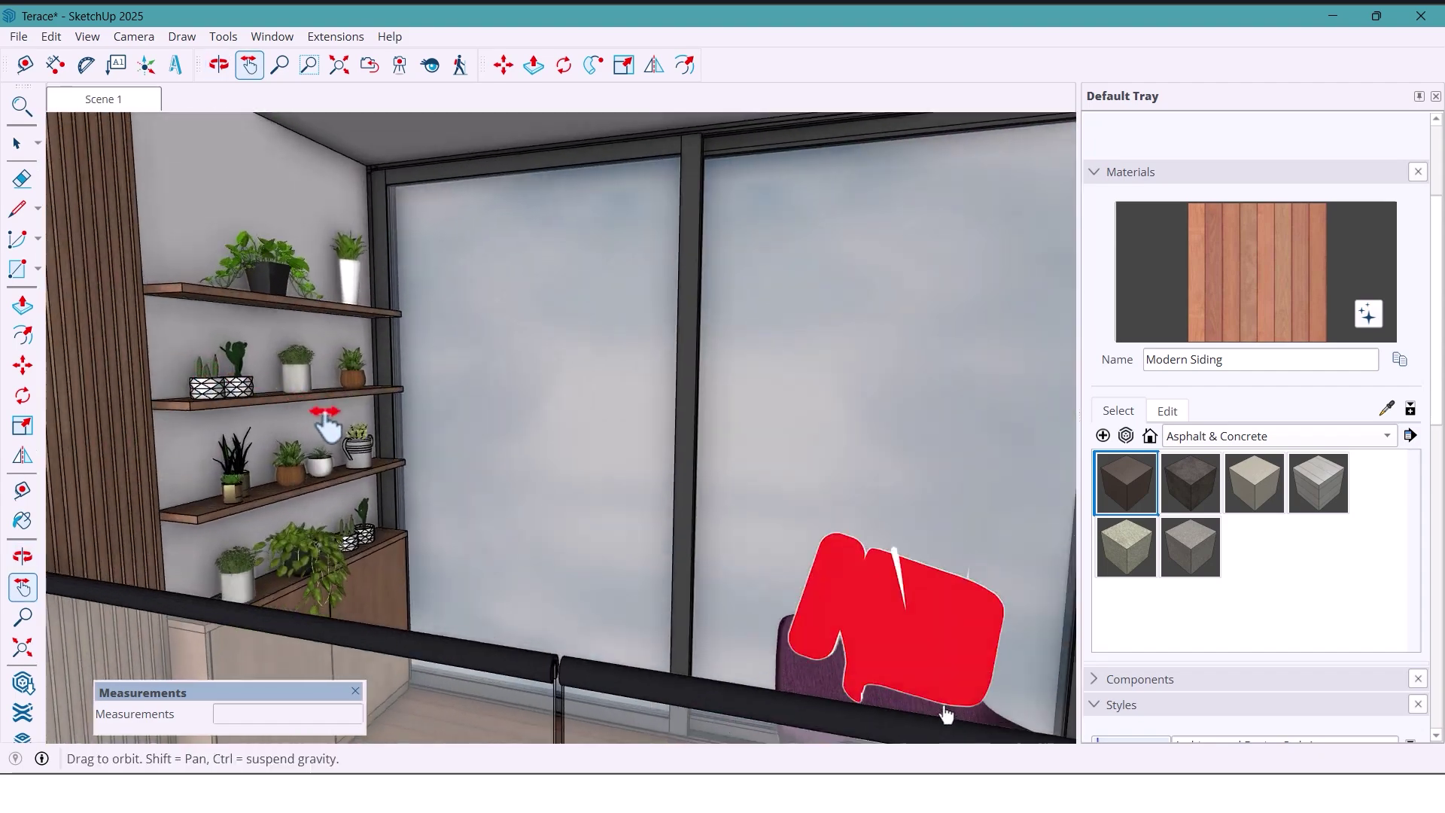
{"action": "middle_click_drag", "start_coordinate": [325, 425], "coordinate": [260, 501]}
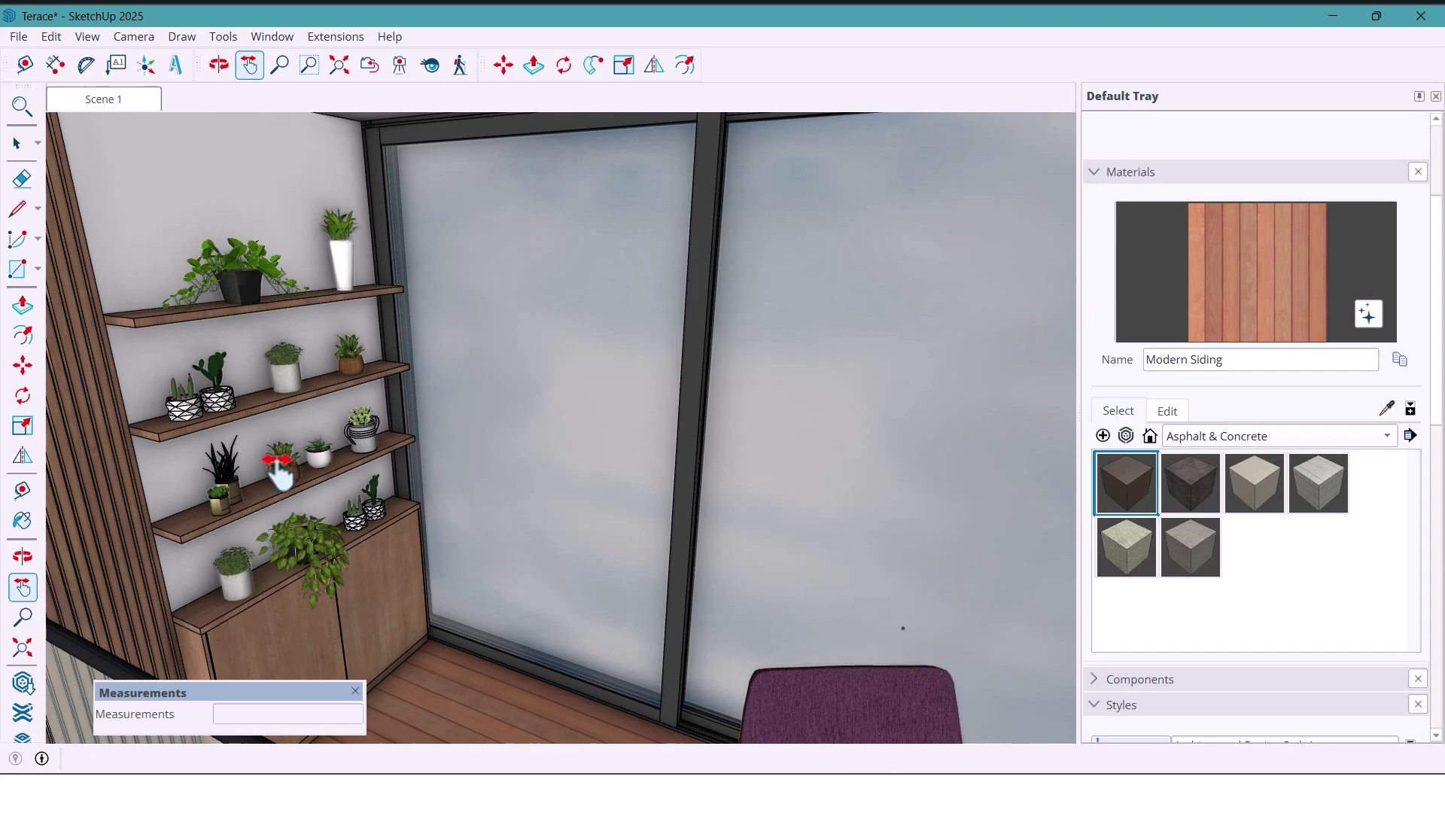
{"action": "scroll", "coordinate": [280, 473], "scroll_direction": "down", "scroll_amount": 5}
{"action": "middle_click_drag", "start_coordinate": [301, 482], "coordinate": [406, 410]}
{"action": "scroll", "coordinate": [425, 444], "scroll_direction": "down", "scroll_amount": 5}
{"action": "scroll", "coordinate": [927, 429], "scroll_direction": "up", "scroll_amount": 5}
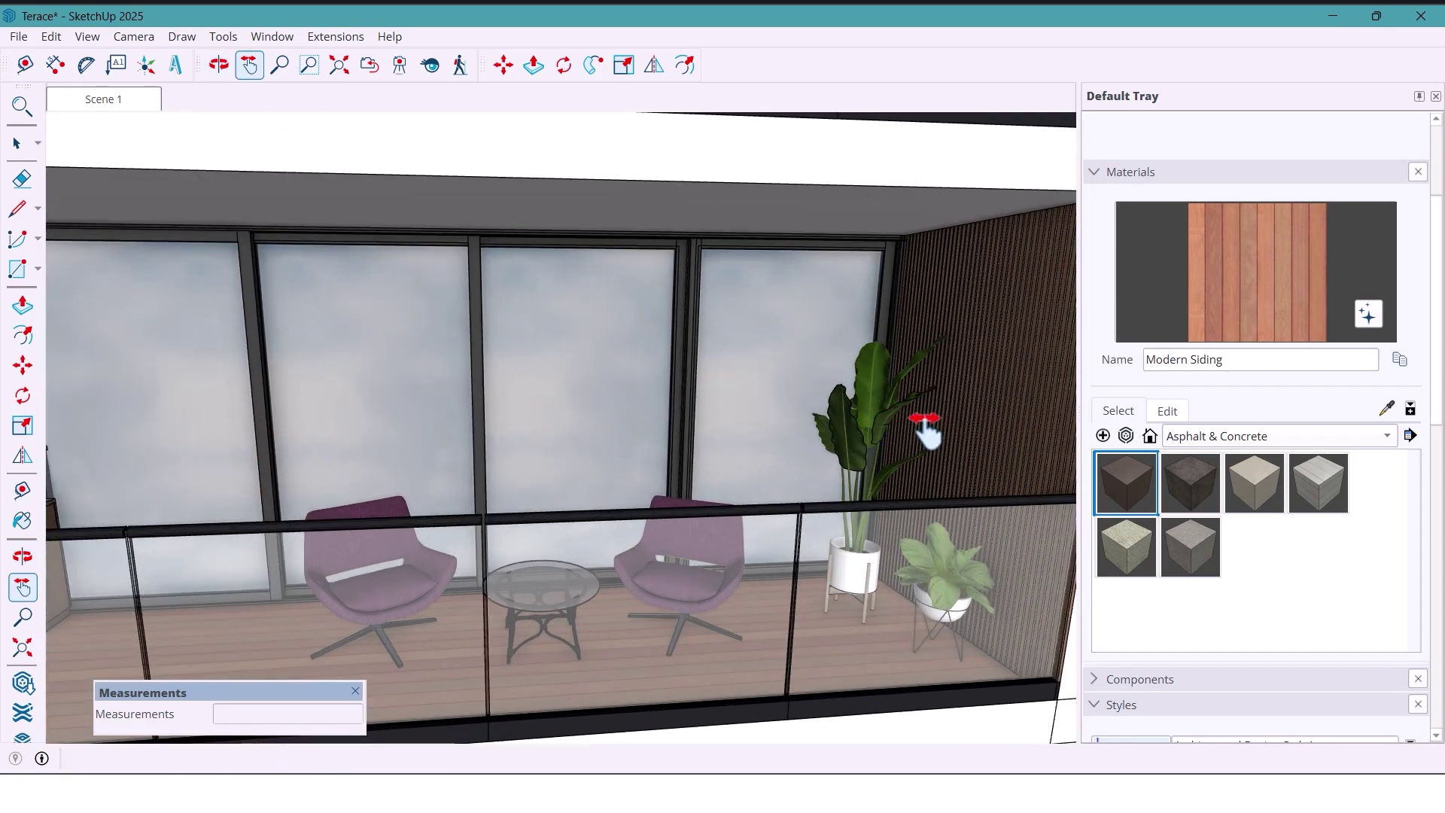
{"action": "middle_click_drag", "start_coordinate": [927, 429], "coordinate": [858, 355]}
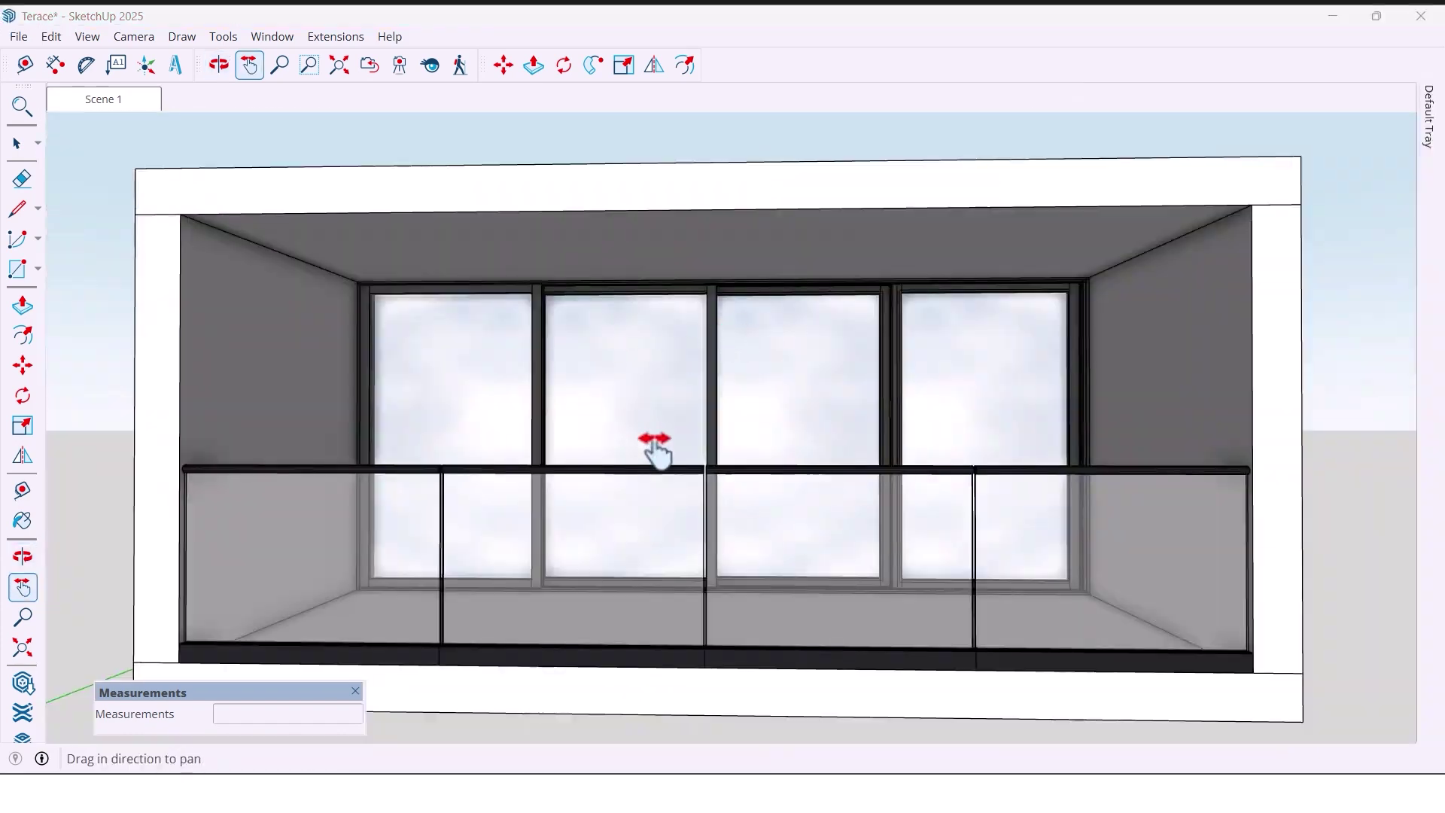
- Hide the glass railing group, leaving only the window wall and end walls visible
{"action": "middle_click_drag", "start_coordinate": [607, 467], "coordinate": [564, 531]}
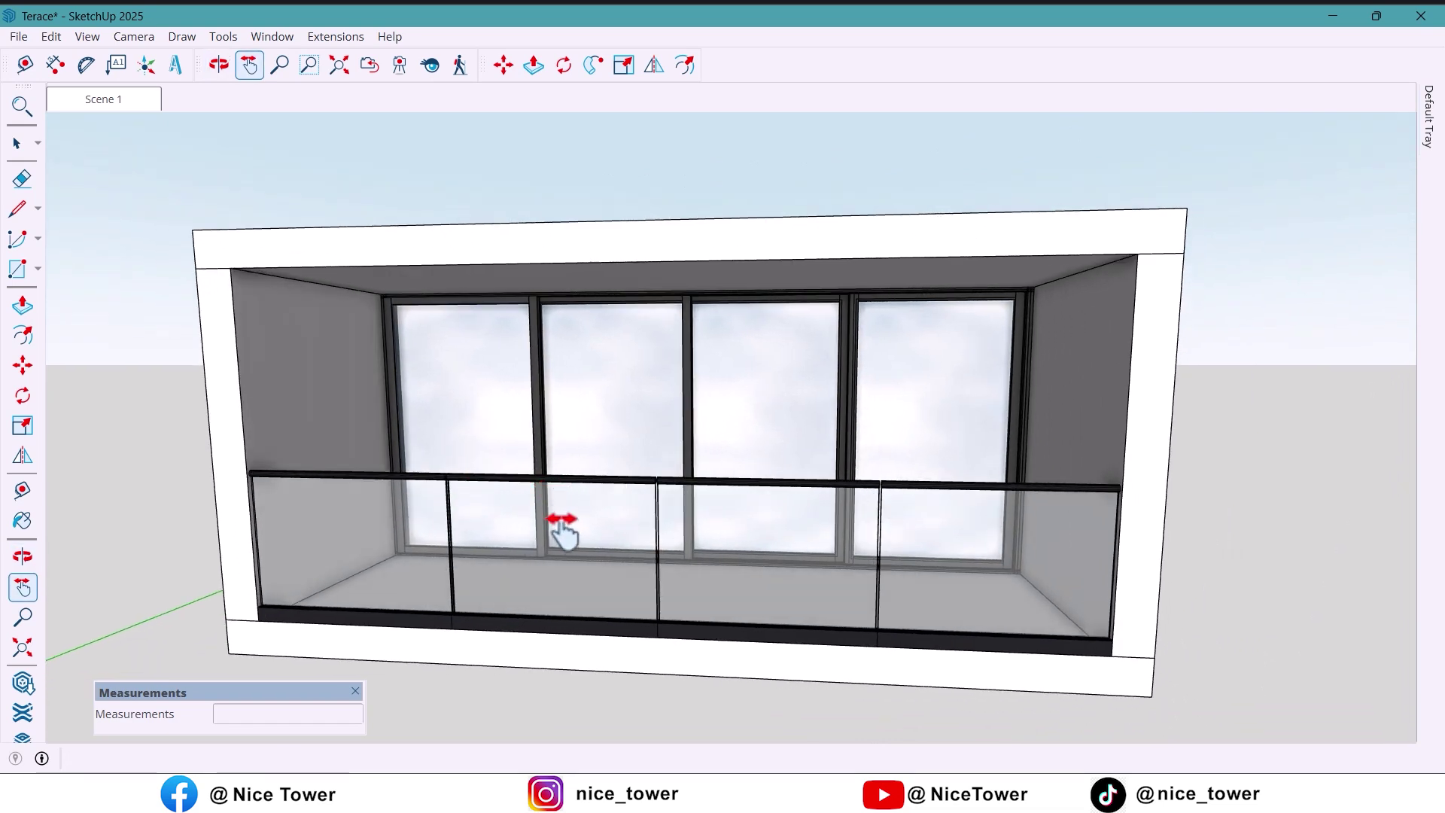
{"action": "key", "text": "space"}
{"action": "left_click", "coordinate": [553, 548]}
{"action": "right_click", "coordinate": [554, 552]}
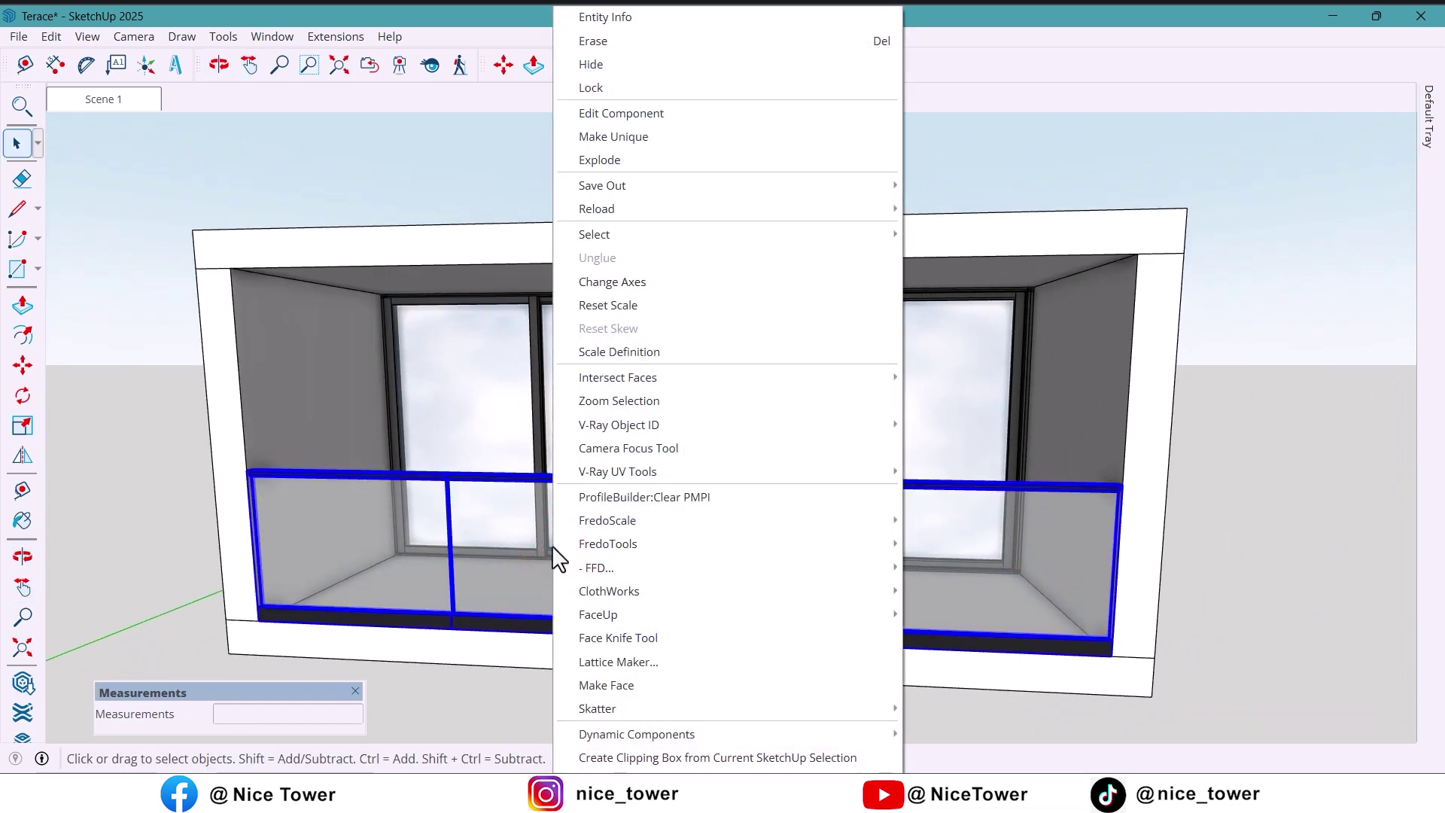
{"action": "left_click", "coordinate": [643, 66]}
{"action": "scroll", "coordinate": [406, 452], "scroll_direction": "down", "scroll_amount": 2}
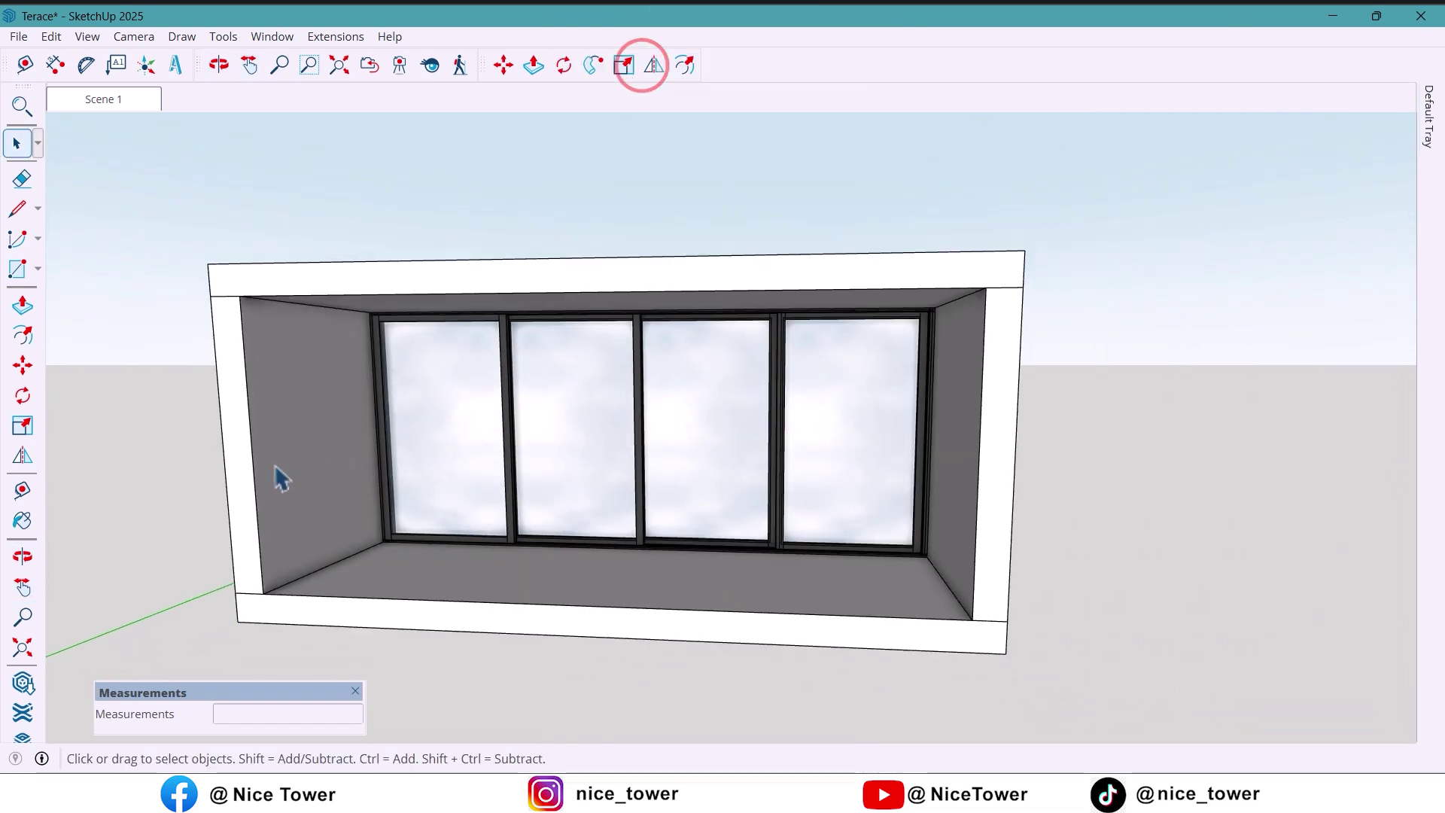
{"action": "middle_click_drag", "start_coordinate": [281, 478], "coordinate": [523, 507]}
{"action": "scroll", "coordinate": [939, 449], "scroll_direction": "up", "scroll_amount": 1}
{"action": "middle_click_drag", "start_coordinate": [934, 437], "coordinate": [775, 440]}
- Draw a 1800 × 2900 mm rectangle covering the white end wall beside the windows
{"action": "key", "text": "h"}
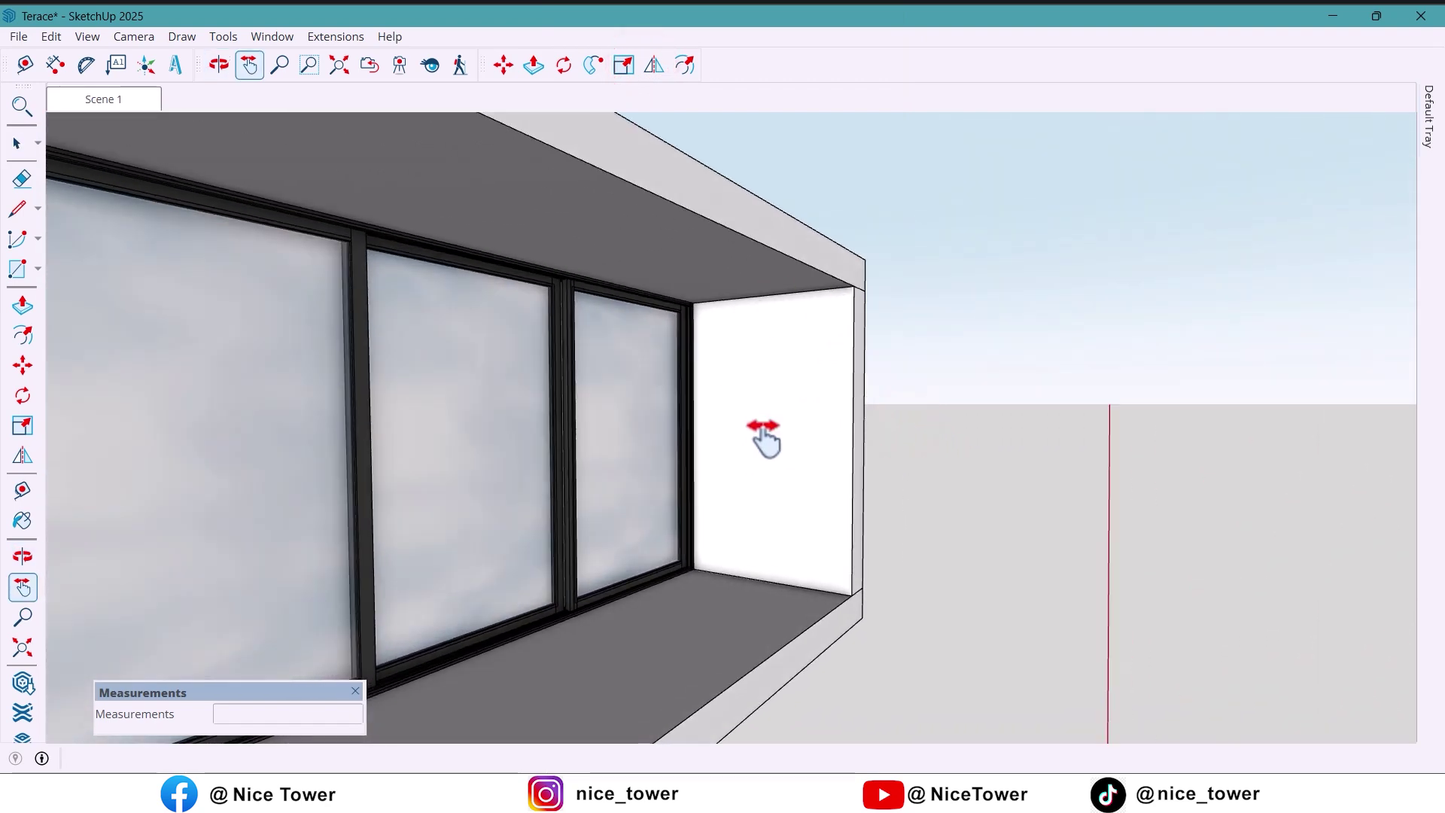
{"action": "scroll", "coordinate": [788, 448], "scroll_direction": "up", "scroll_amount": 3}
{"action": "middle_click_drag", "start_coordinate": [788, 448], "coordinate": [834, 452]}
{"action": "key", "text": "r"}
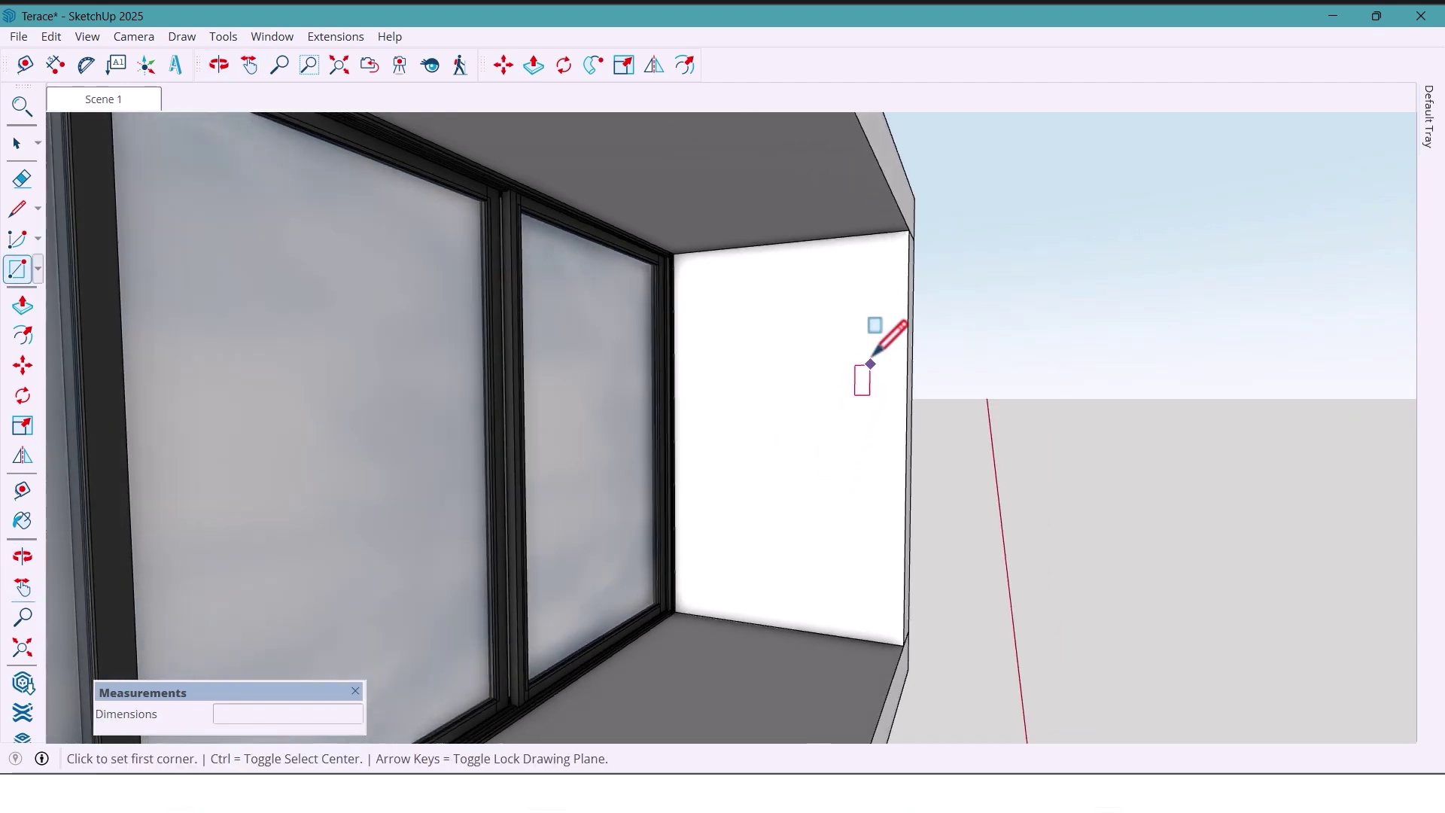
{"action": "left_click", "coordinate": [909, 229]}
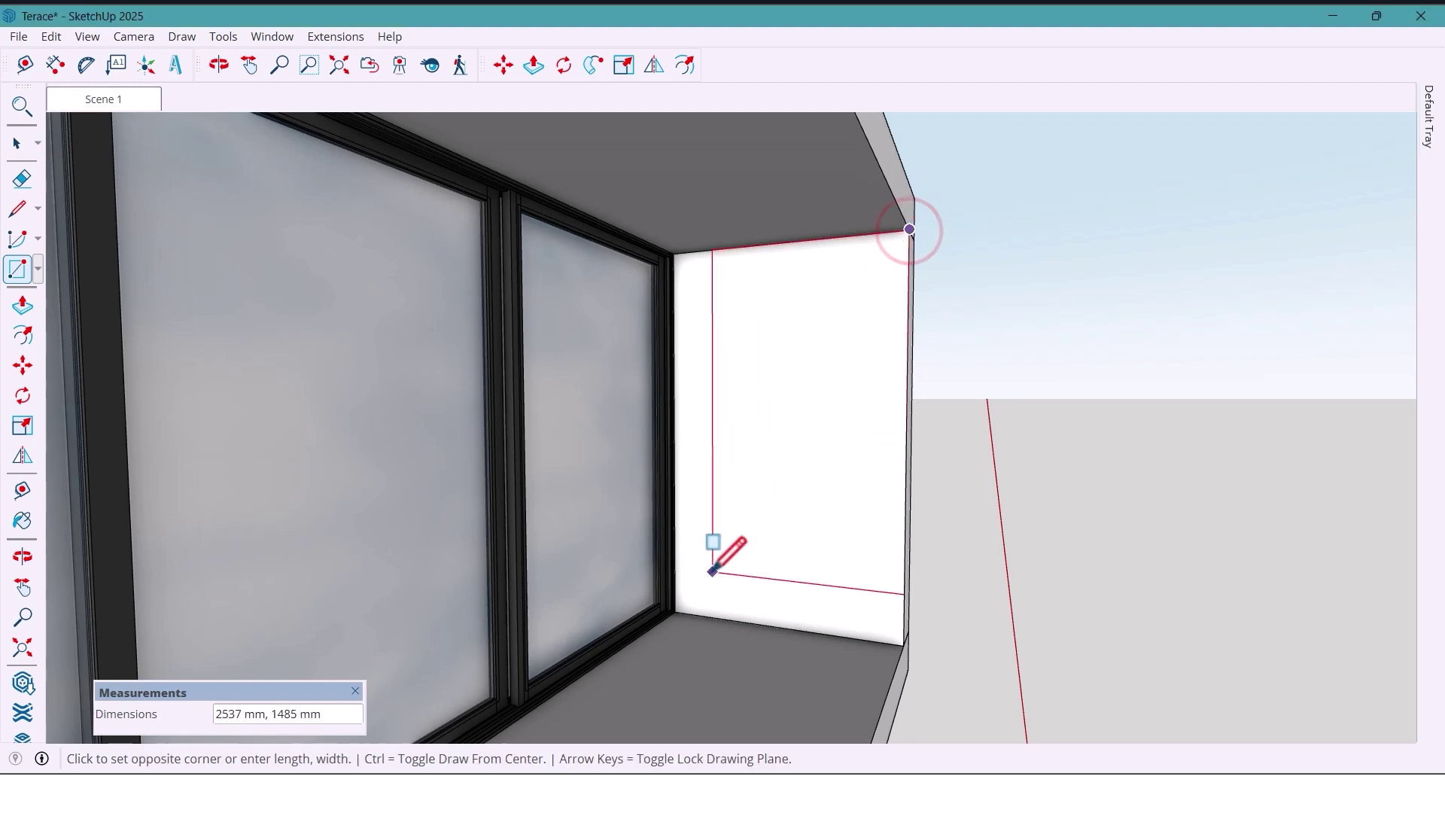
{"action": "left_click", "coordinate": [676, 611]}
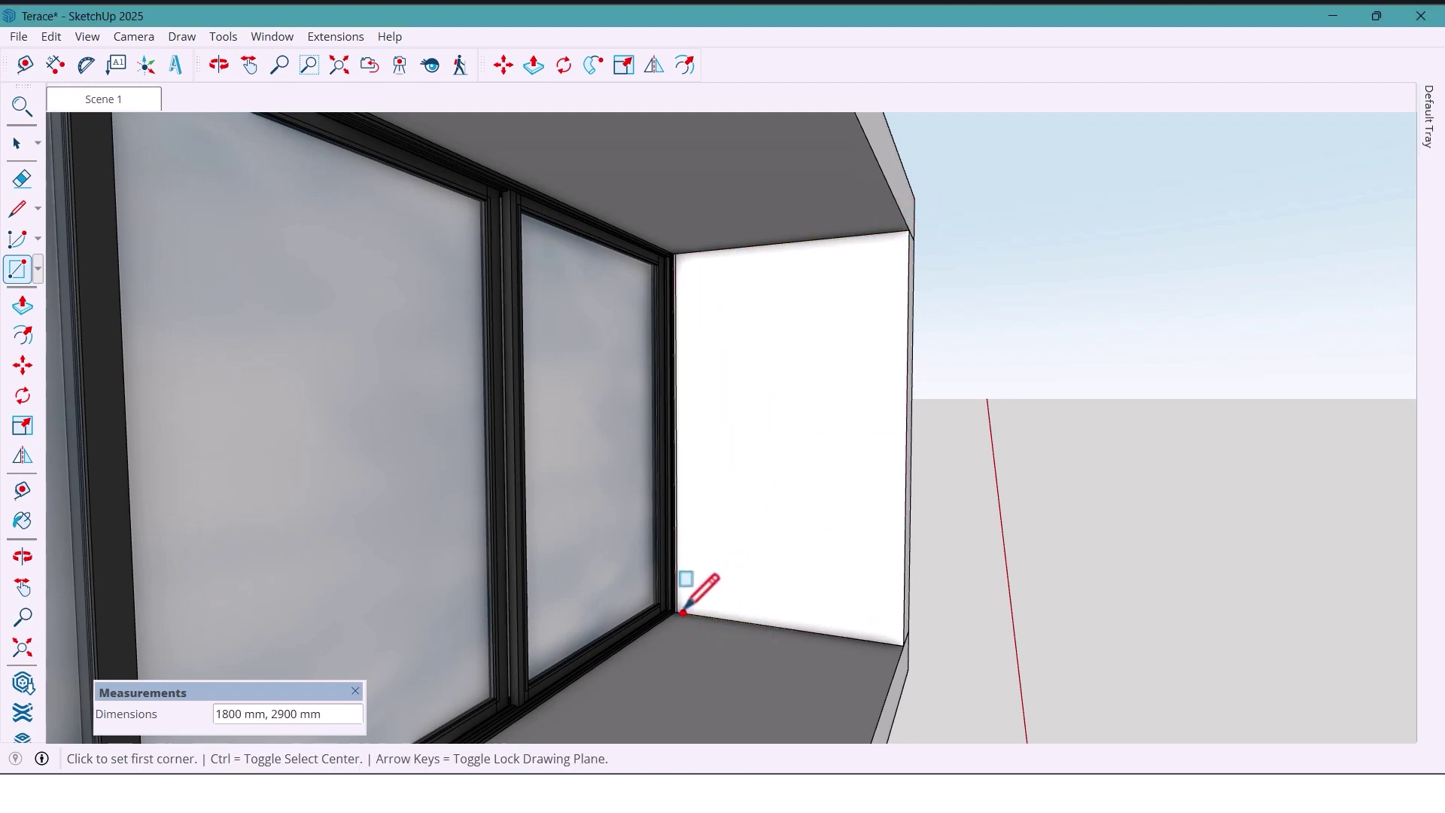
{"action": "middle_click_drag", "start_coordinate": [677, 612], "coordinate": [746, 572]}
{"action": "middle_click_drag", "start_coordinate": [707, 503], "coordinate": [719, 488]}
{"action": "key", "text": "space"}
- Fill the end-wall face with 1001bit vertical louvres: 20 mm deep, 30 mm thick, 40 mm spacing
{"action": "left_click", "coordinate": [756, 446]}
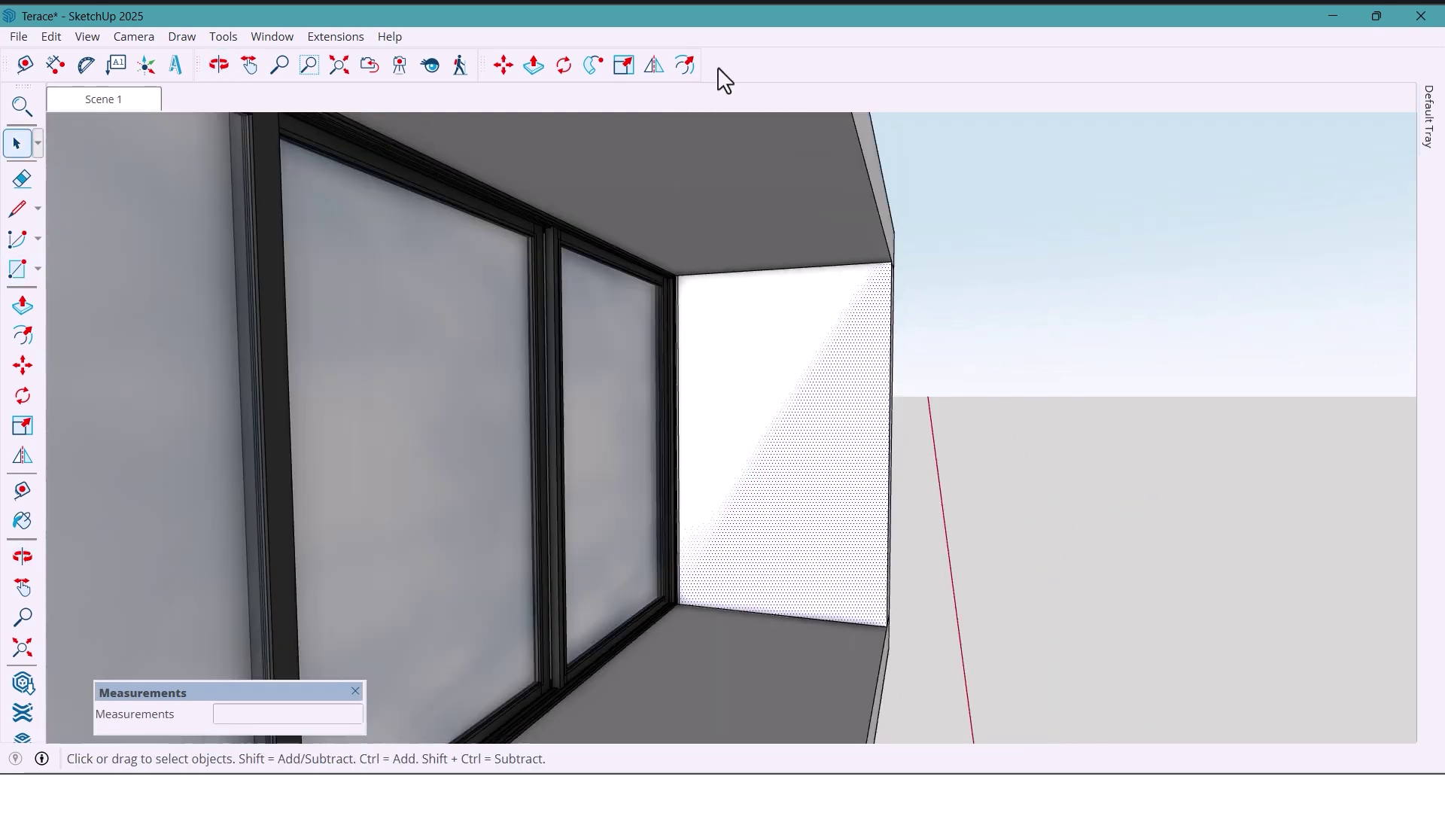
{"action": "right_click", "coordinate": [721, 69]}
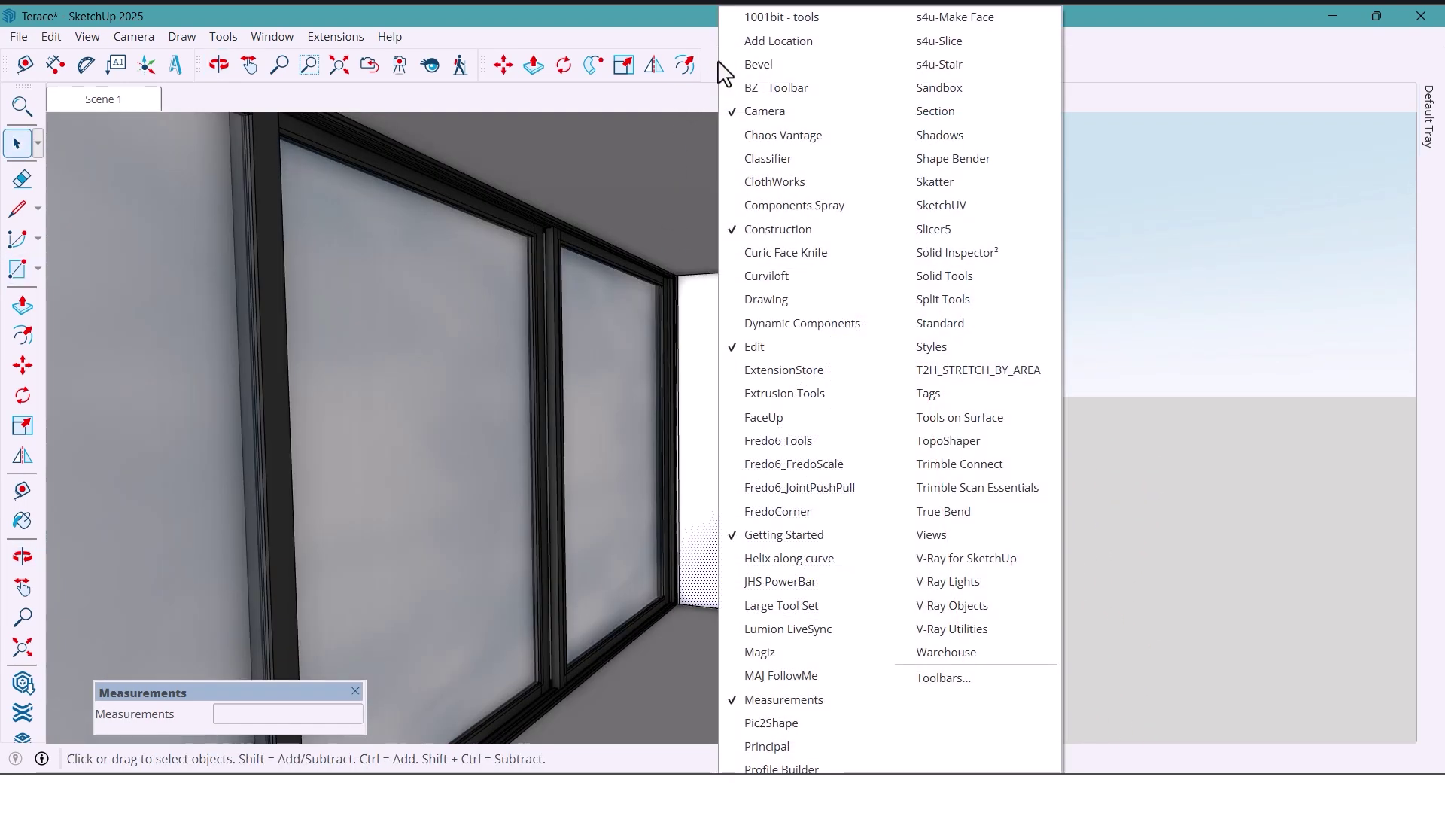
{"action": "left_click", "coordinate": [744, 20]}
{"action": "left_click_drag", "start_coordinate": [480, 258], "coordinate": [515, 265]}
{"action": "left_click", "coordinate": [400, 354]}
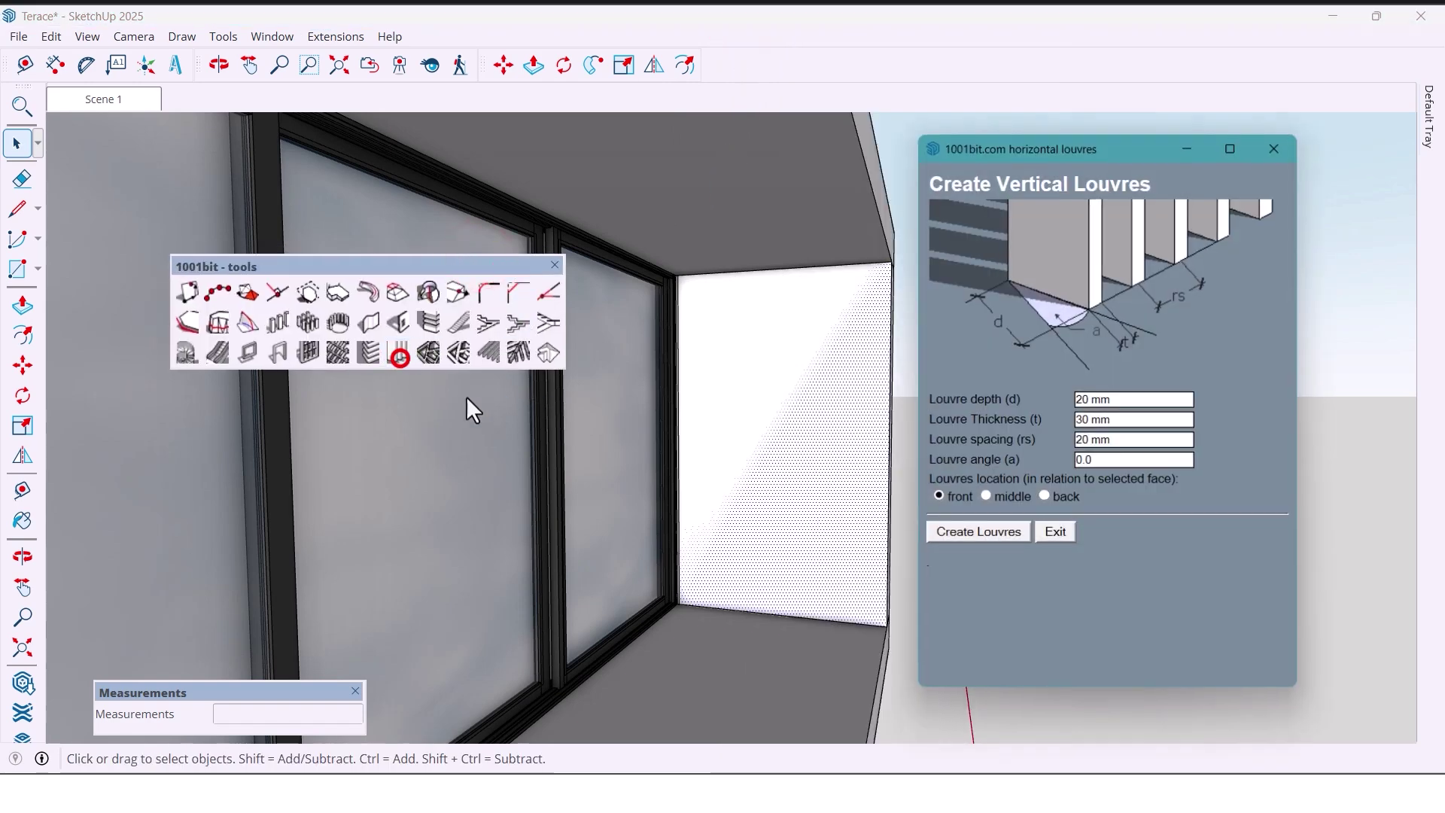
{"action": "left_click_drag", "start_coordinate": [998, 146], "coordinate": [1011, 147]}
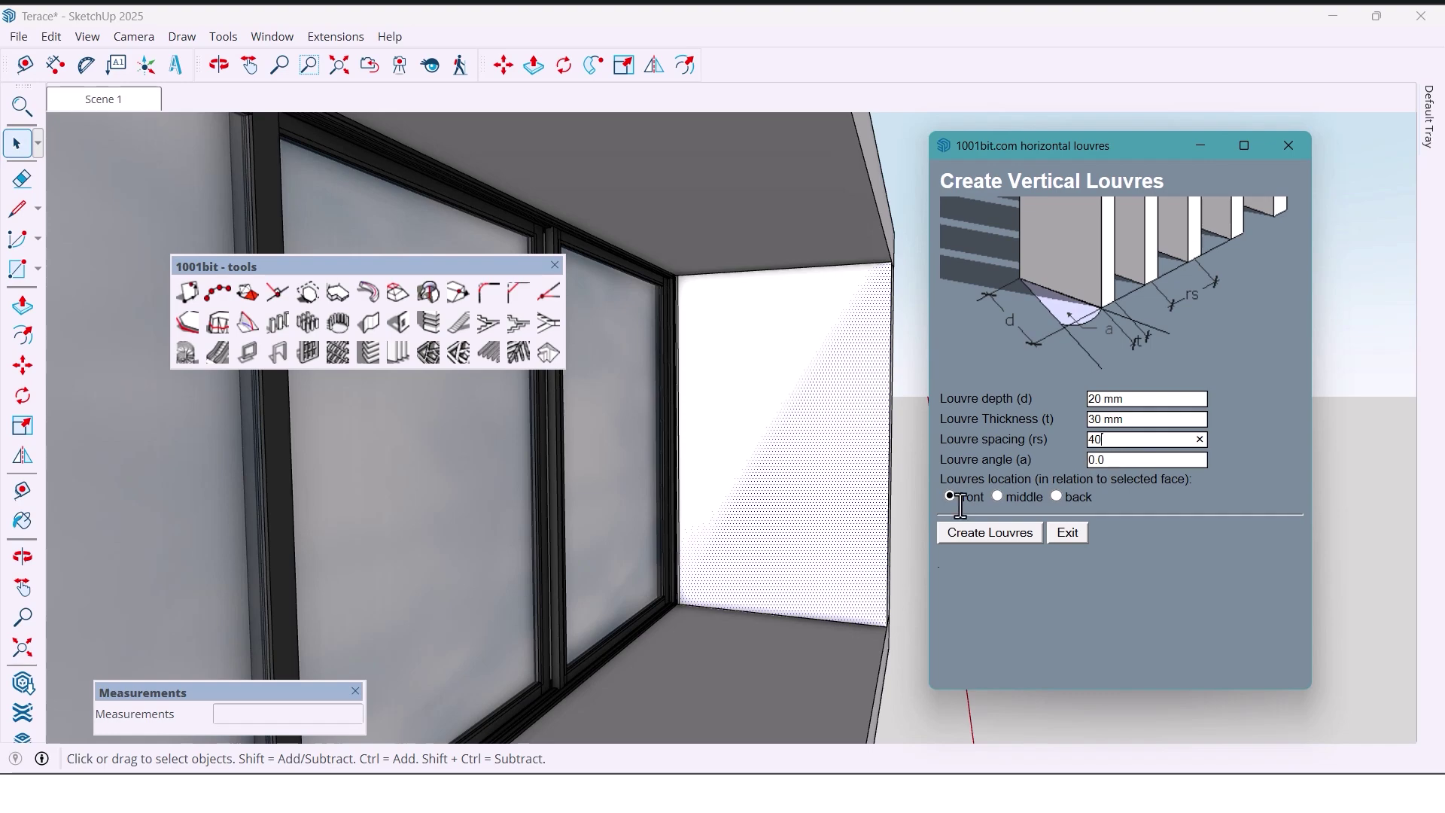
{"action": "left_click", "coordinate": [1002, 532]}
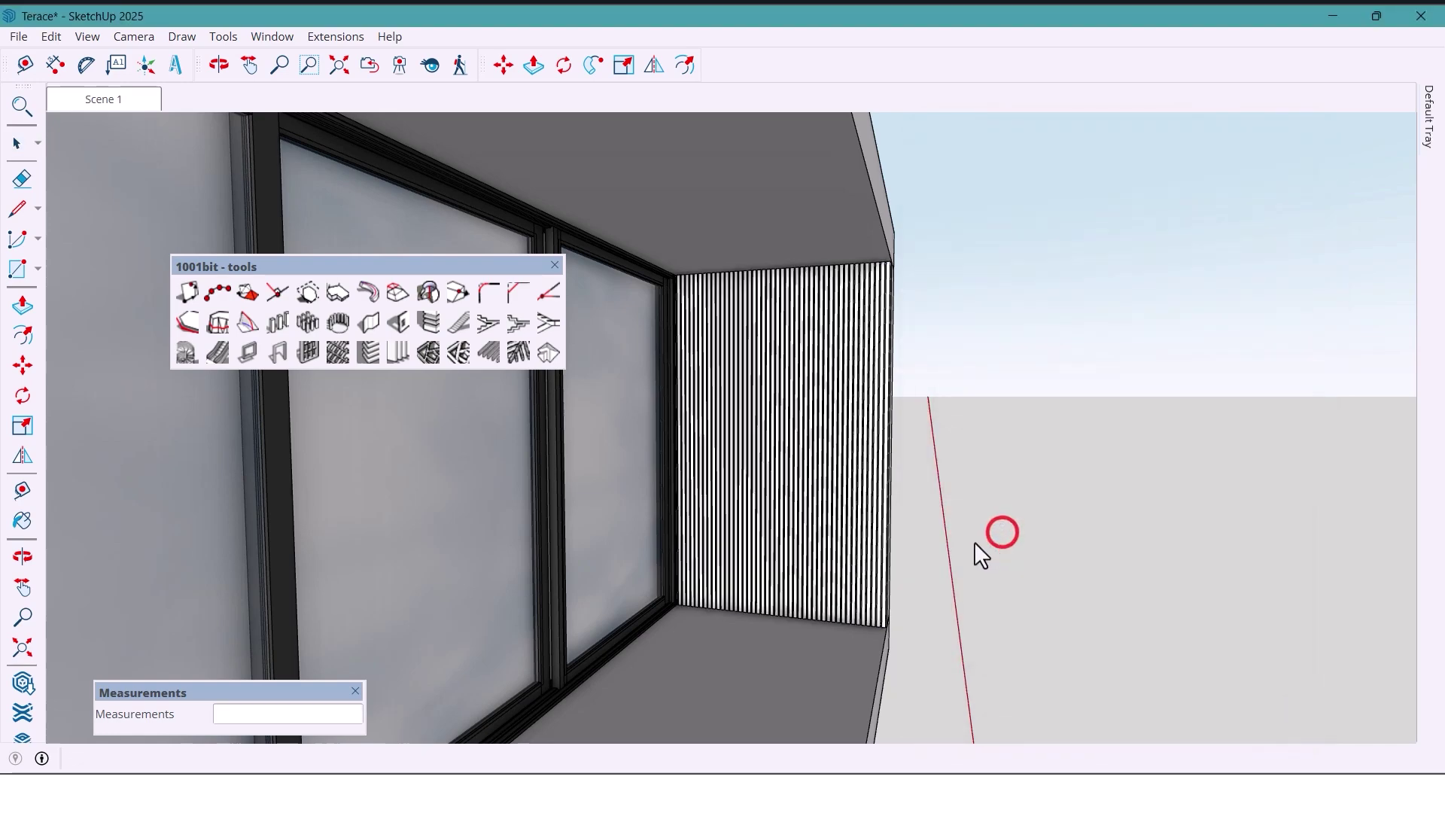
- Zoom in to inspect the new louvres and close the 1001bit tools palette
{"action": "scroll", "coordinate": [852, 555], "scroll_direction": "up", "scroll_amount": 3}
{"action": "scroll", "coordinate": [840, 460], "scroll_direction": "up", "scroll_amount": 4}
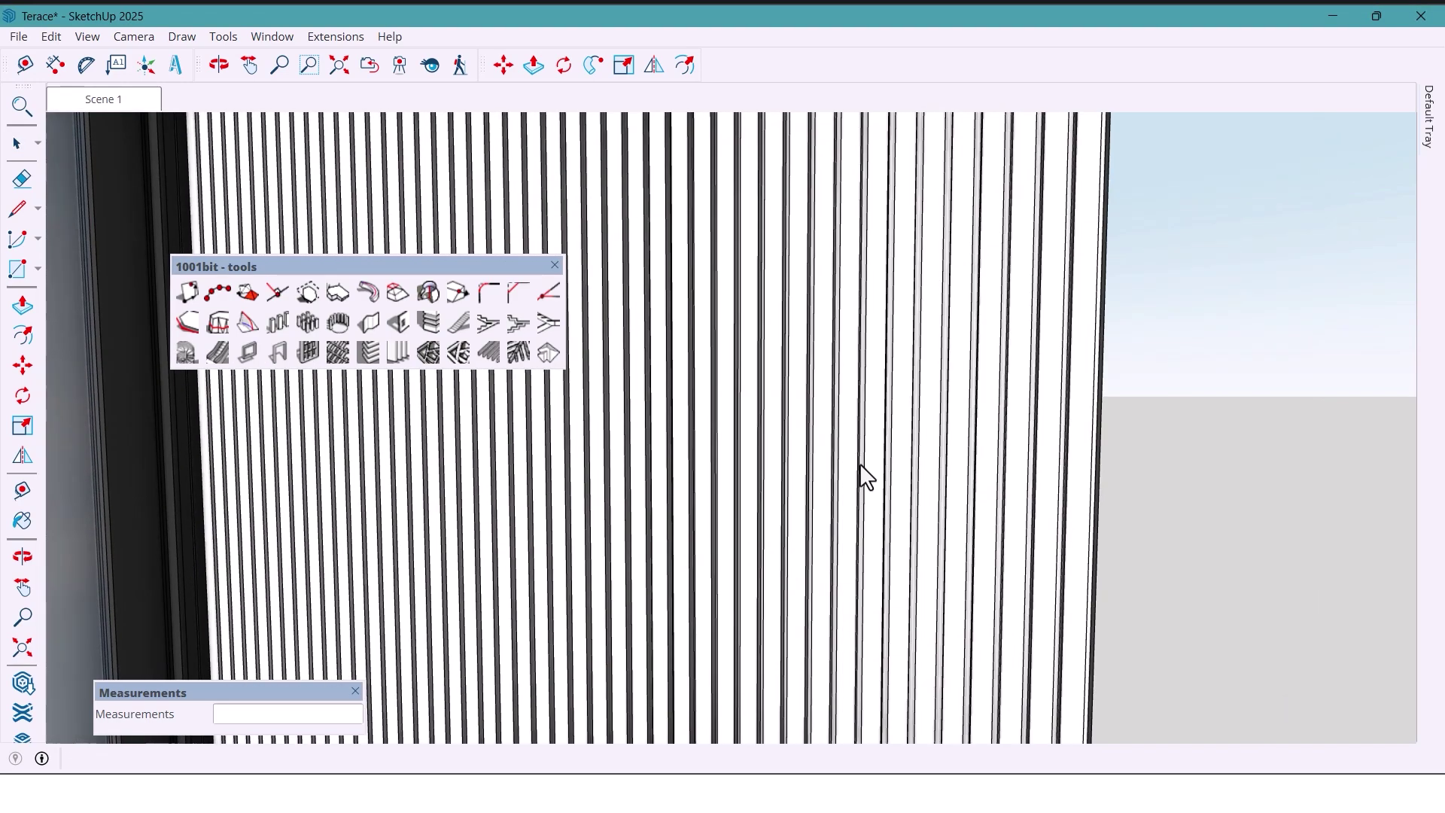
{"action": "mouse_move", "coordinate": [858, 478]}
{"action": "middle_mouse_down"}
{"action": "mouse_move", "coordinate": [997, 500]}
{"action": "mouse_move", "coordinate": [839, 487]}
{"action": "mouse_move", "coordinate": [871, 485]}
{"action": "mouse_move", "coordinate": [845, 471]}
{"action": "mouse_move", "coordinate": [841, 500]}
{"action": "middle_mouse_up"}
{"action": "scroll", "coordinate": [871, 484], "scroll_direction": "down", "scroll_amount": 2}
{"action": "scroll", "coordinate": [843, 502], "scroll_direction": "down", "scroll_amount": 2}
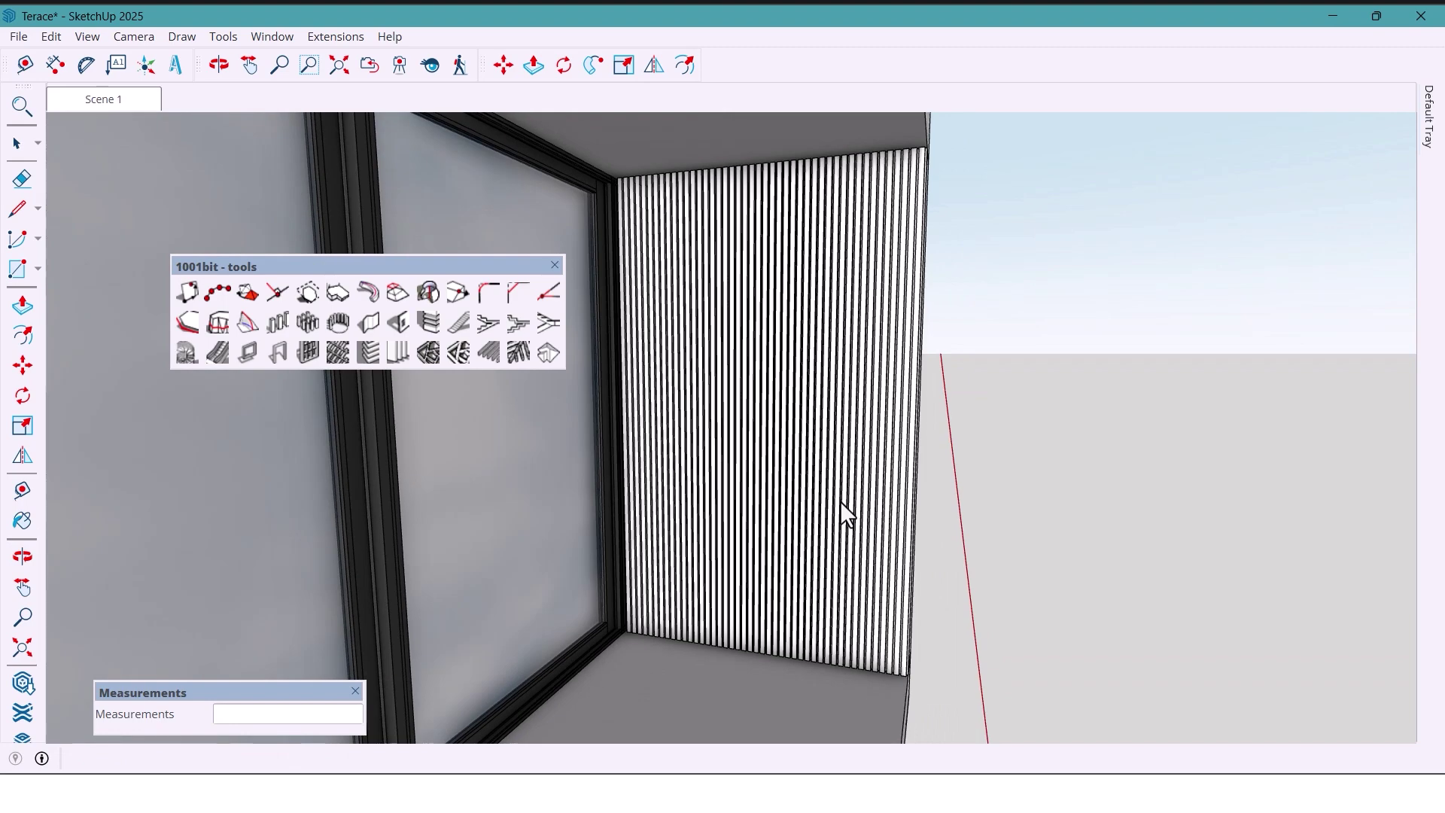
{"action": "left_click", "coordinate": [555, 265]}
- Orbit and zoom around to the opposite bare end wall
{"action": "left_click", "coordinate": [16, 143]}
{"action": "middle_click_drag", "start_coordinate": [645, 461], "coordinate": [914, 423]}
{"action": "scroll", "coordinate": [884, 478], "scroll_direction": "down", "scroll_amount": 3}
{"action": "scroll", "coordinate": [842, 448], "scroll_direction": "up", "scroll_amount": 4}
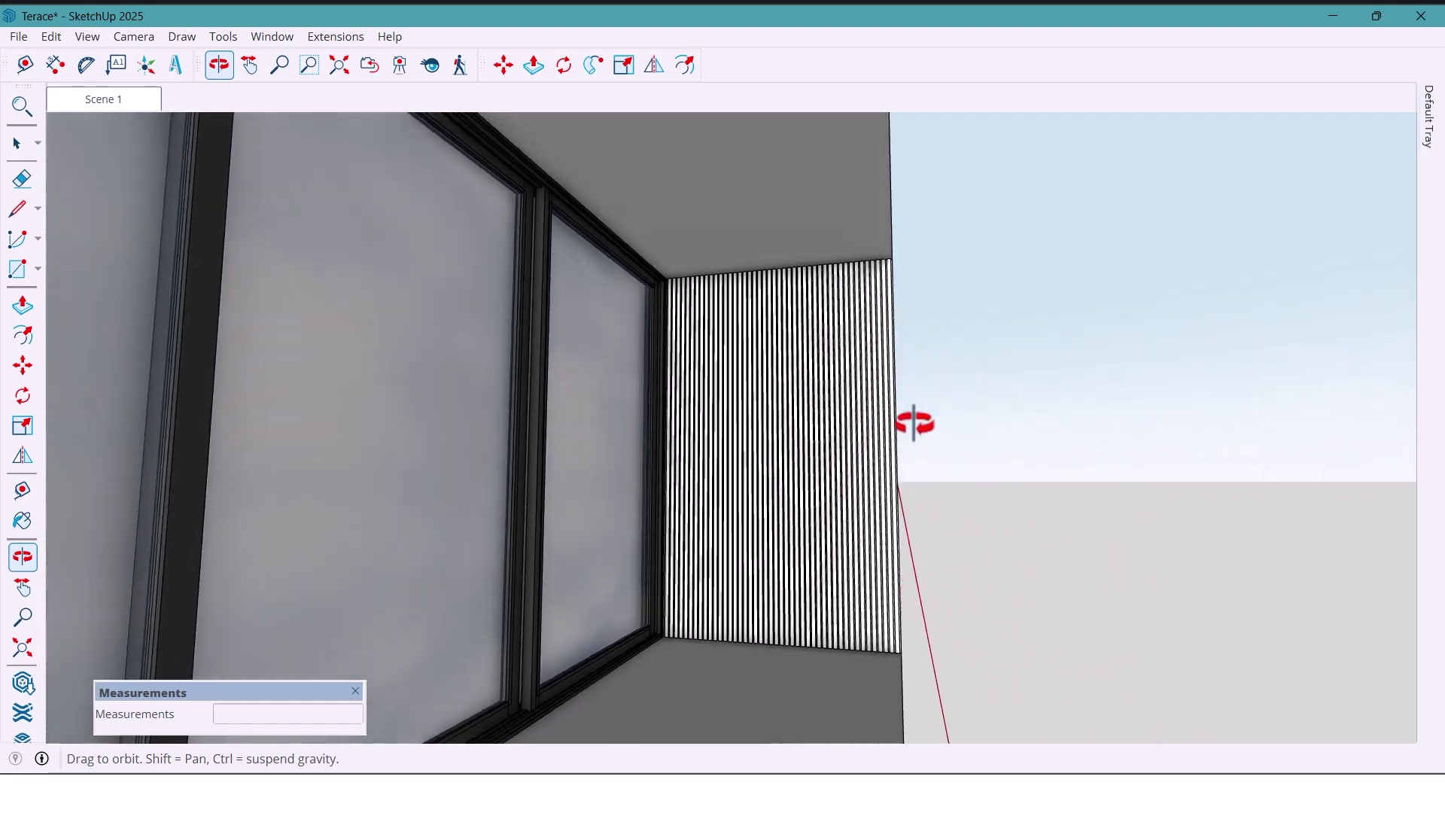
{"action": "scroll", "coordinate": [914, 424], "scroll_direction": "down", "scroll_amount": 5}
{"action": "middle_click_drag", "start_coordinate": [839, 533], "coordinate": [774, 607]}
{"action": "scroll", "coordinate": [387, 542], "scroll_direction": "up", "scroll_amount": 5}
- Draw a 500 × 2900 mm rectangle from the opposite wall's bottom-left corner
{"action": "key", "text": "r"}
{"action": "left_click", "coordinate": [641, 643]}
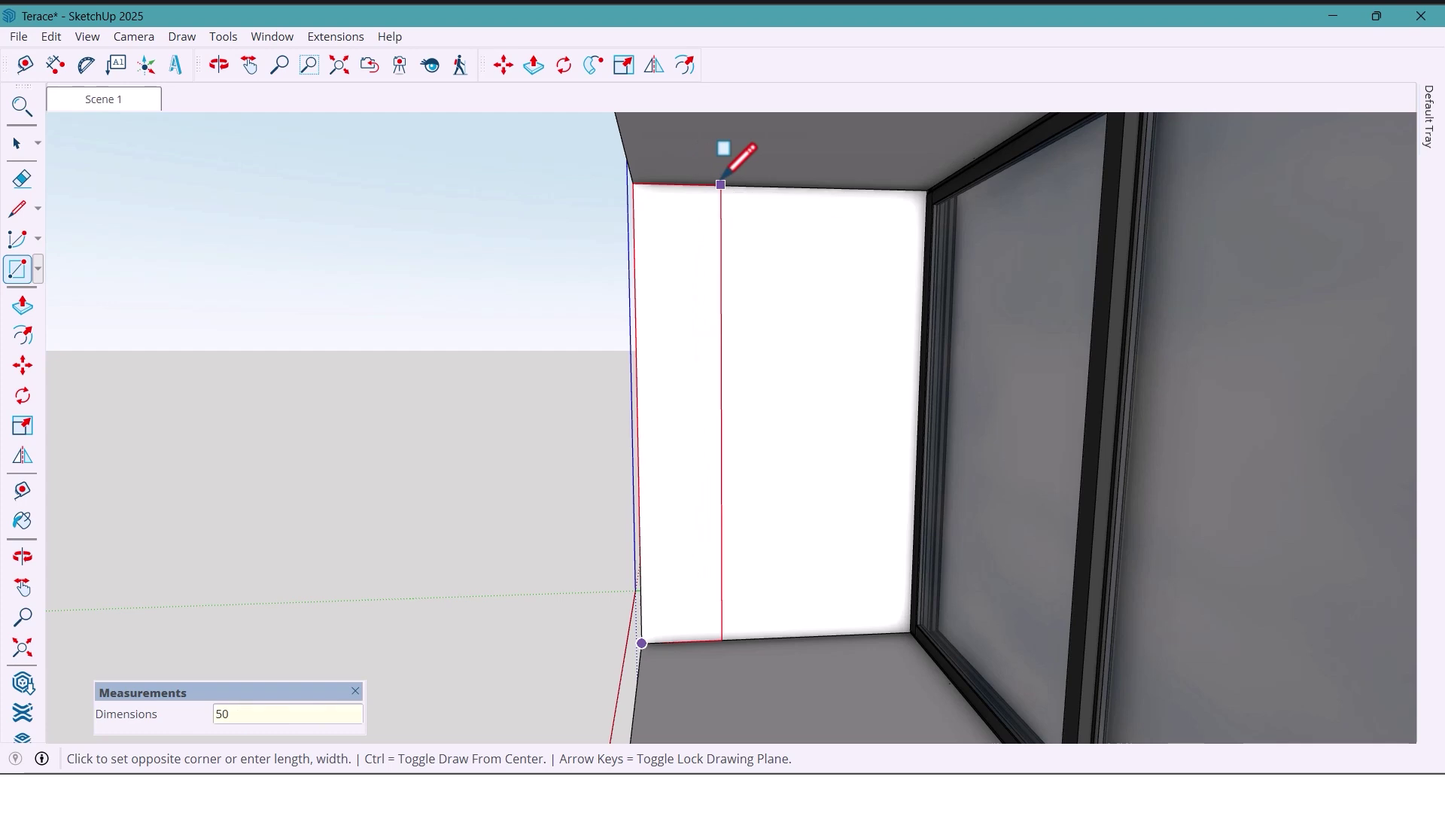
{"action": "type", "text": "500,2900"}
{"action": "key", "text": "Return"}
{"action": "middle_click_drag", "start_coordinate": [749, 347], "coordinate": [742, 339]}
- Select the narrow strip face and bring up the toolbar list to re-enable 1001bit tools
{"action": "key", "text": "space"}
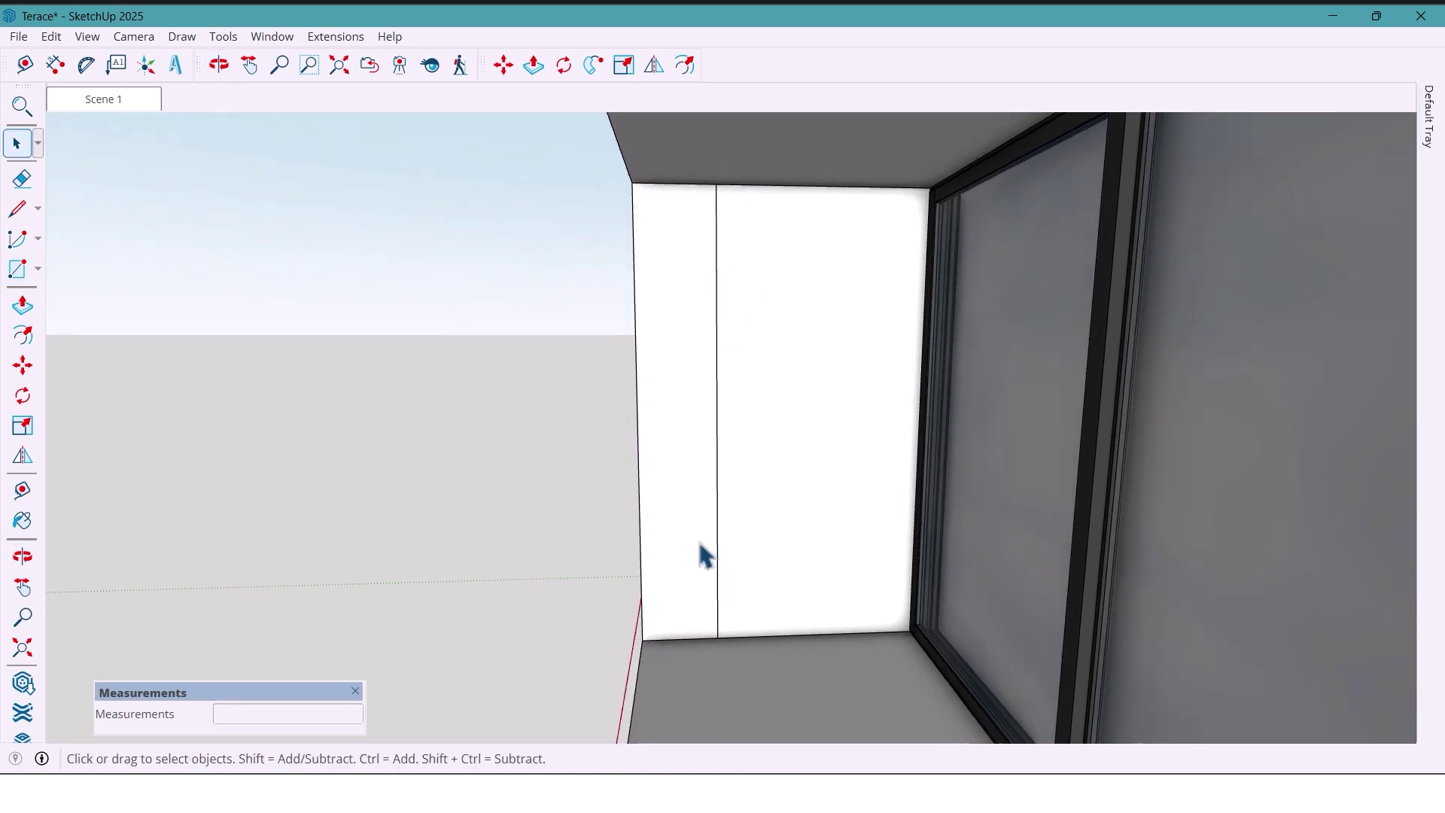
{"action": "left_click", "coordinate": [694, 477]}
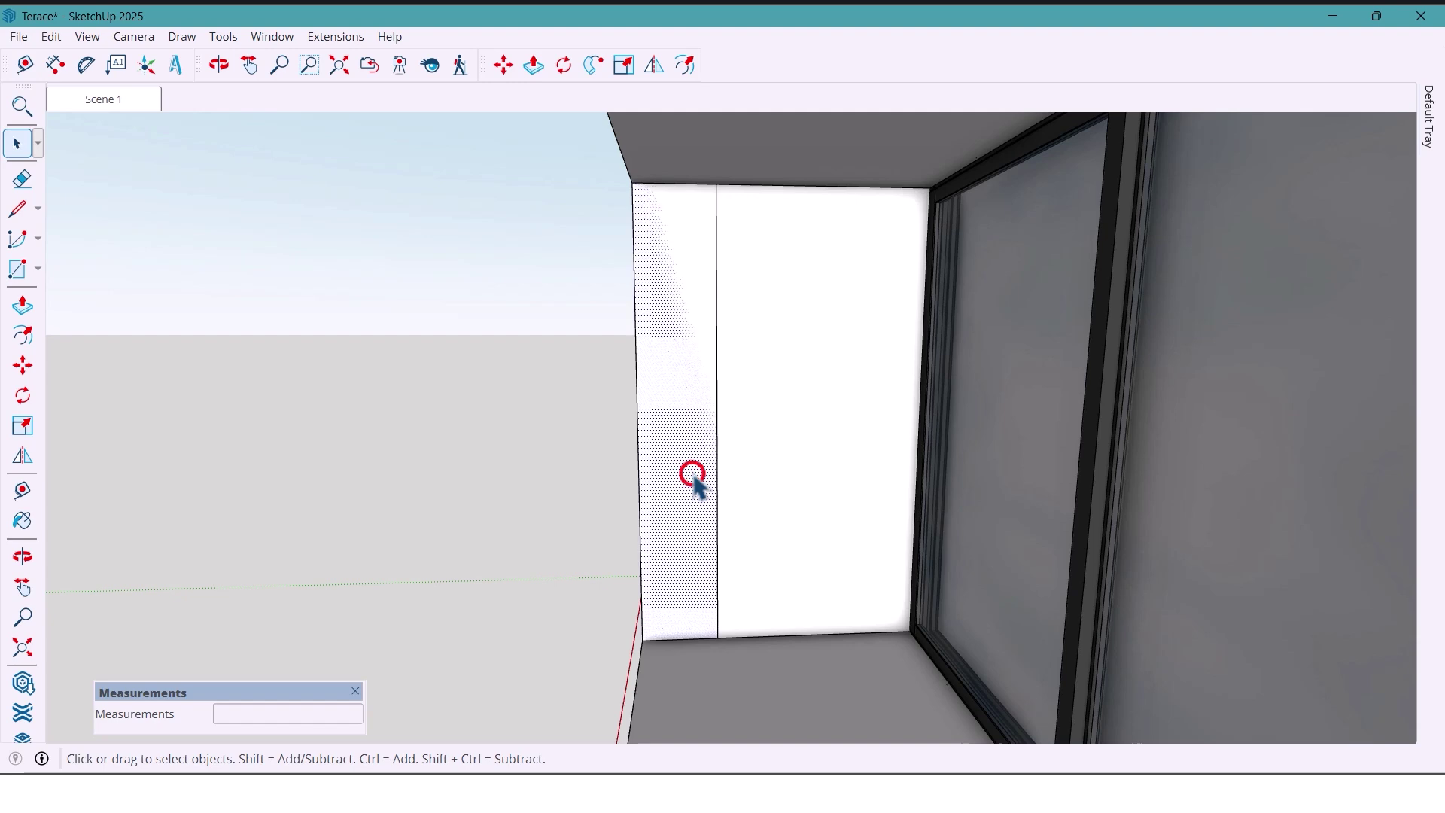
{"action": "right_click", "coordinate": [755, 75]}
- Generate vertical louvres on the 500 mm strip and close the 1001bit palette
{"action": "left_click", "coordinate": [799, 17]}
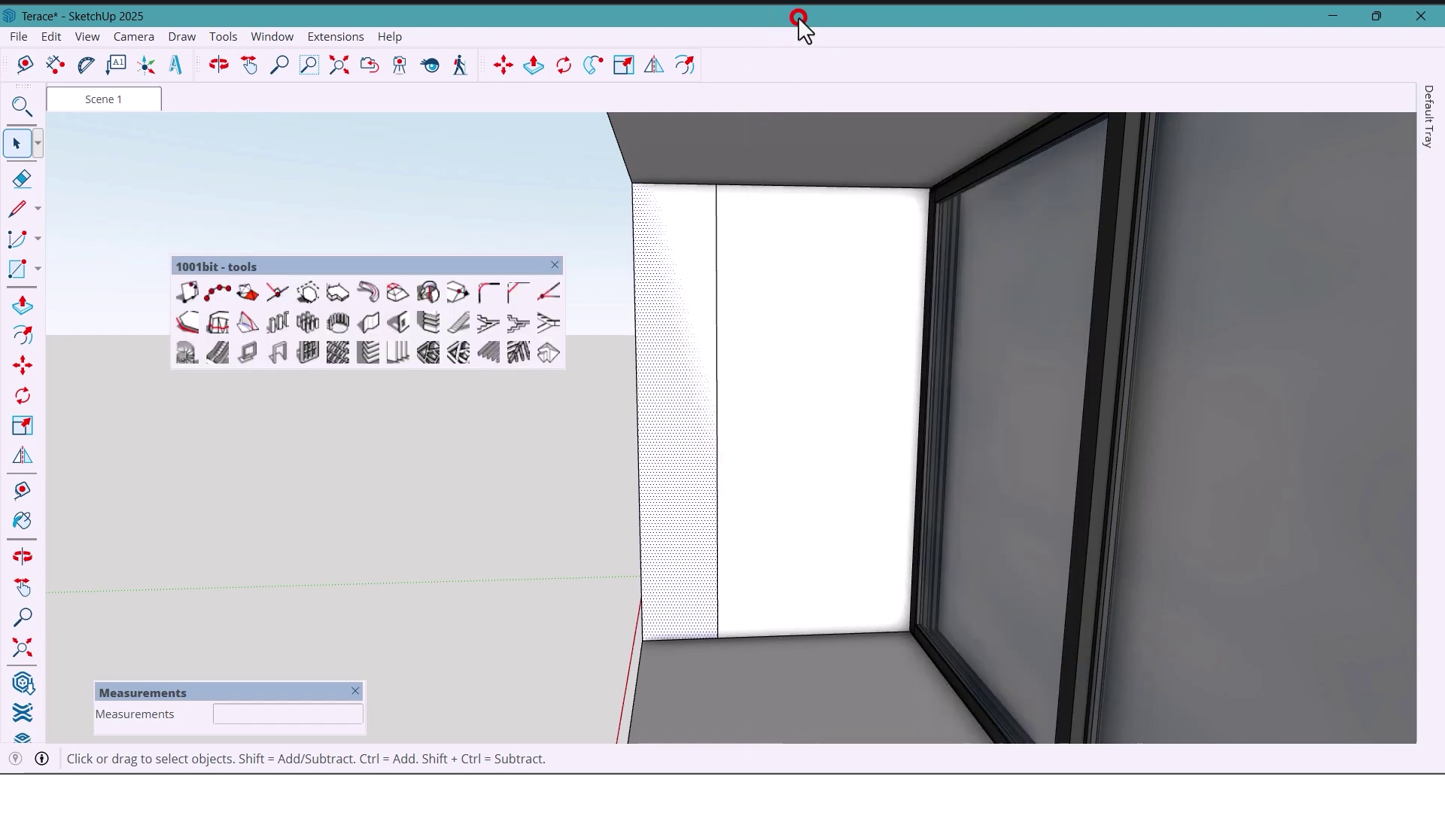
{"action": "left_click", "coordinate": [401, 351]}
{"action": "left_click_drag", "start_coordinate": [1014, 143], "coordinate": [1047, 145]}
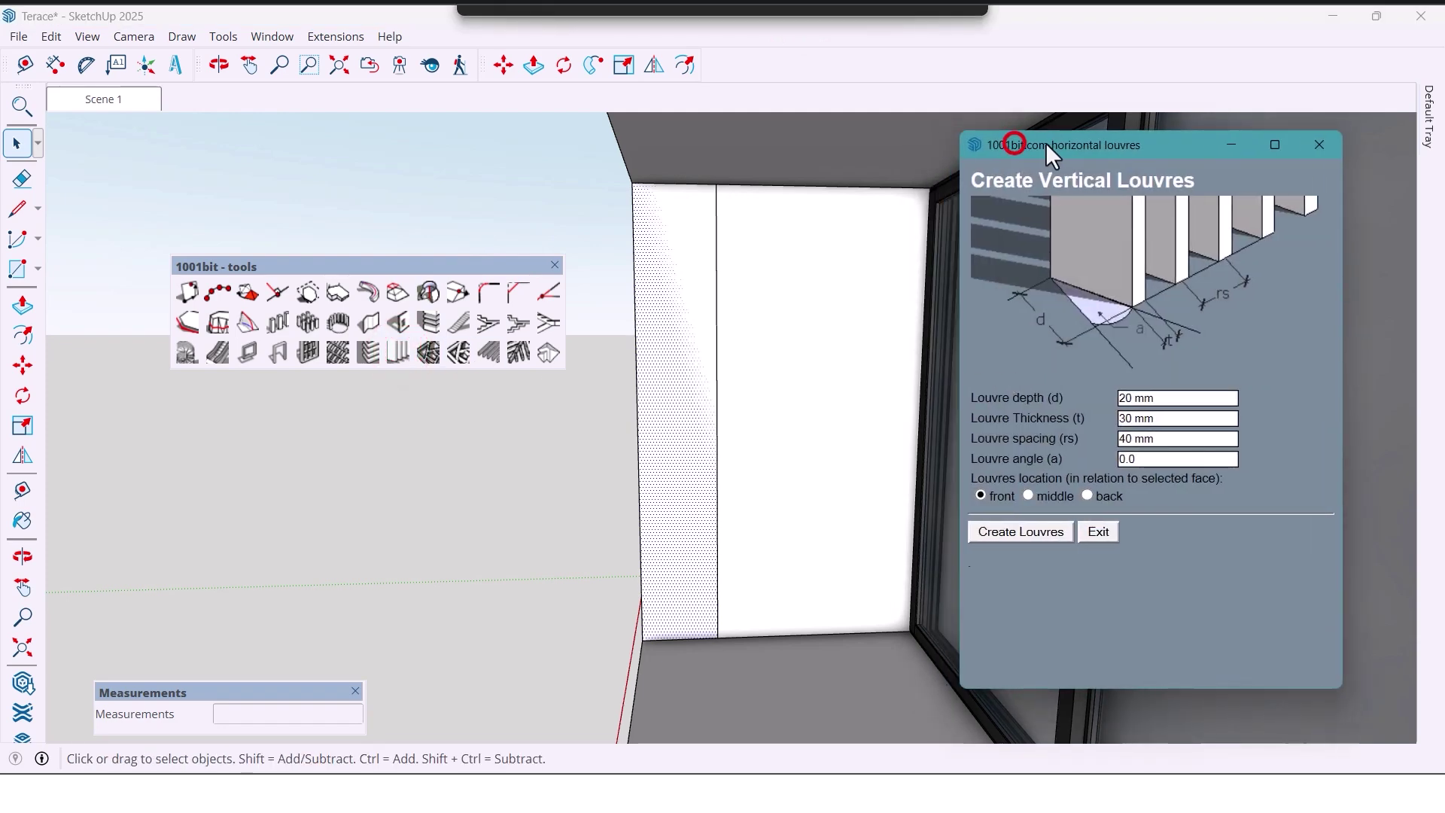
{"action": "left_click", "coordinate": [1038, 536]}
{"action": "middle_click_drag", "start_coordinate": [726, 454], "coordinate": [558, 274]}
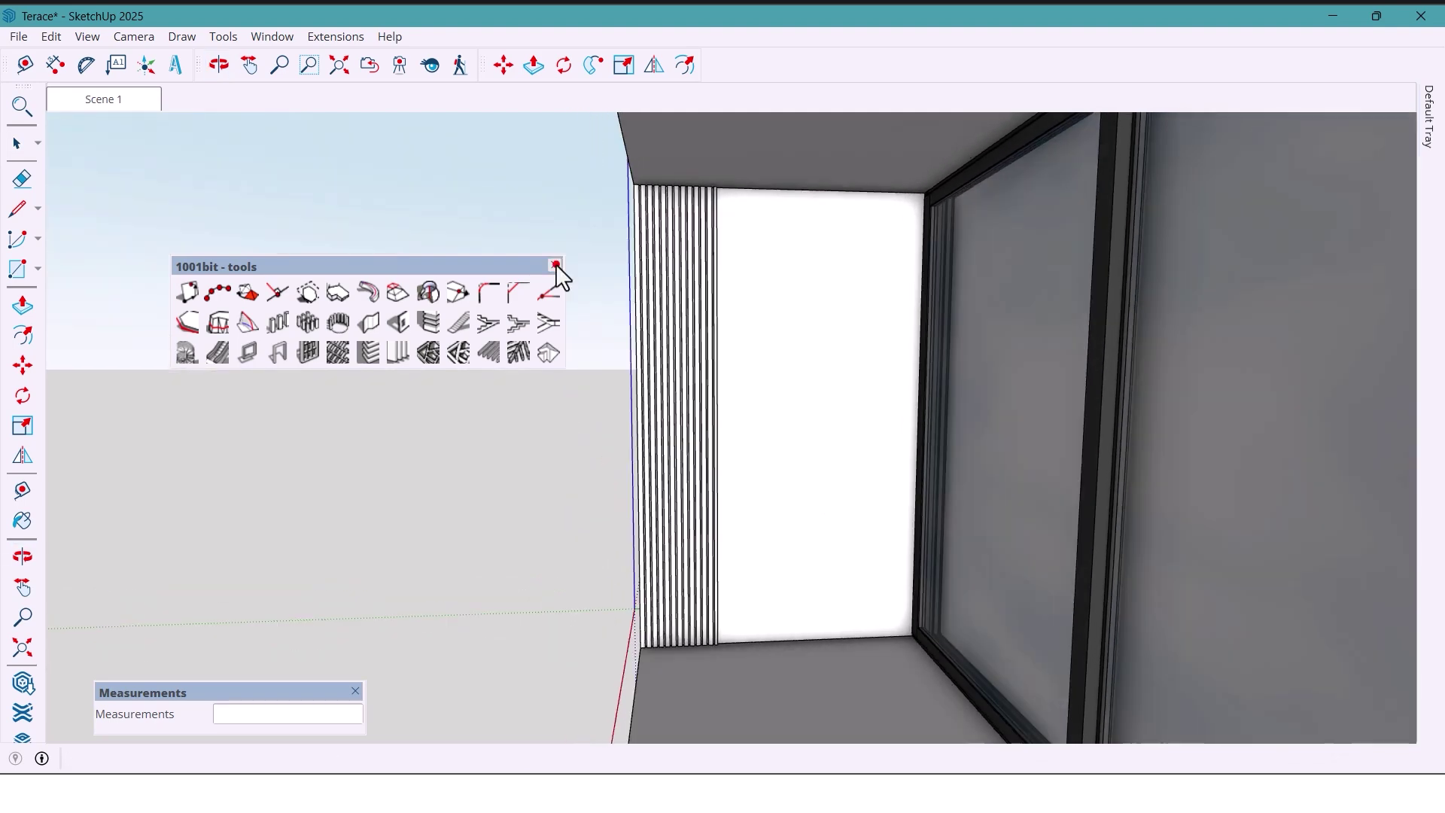
{"action": "left_click", "coordinate": [555, 265]}
{"action": "left_click", "coordinate": [16, 143]}
- Place a horizontal Tape Measure guide up the remaining white wall, entering 90 from the base
{"action": "key", "text": "t"}
{"action": "middle_click_drag", "start_coordinate": [906, 484], "coordinate": [828, 591]}
{"action": "left_click", "coordinate": [808, 607]}
{"action": "scroll", "coordinate": [808, 606], "scroll_direction": "down", "scroll_amount": 3}
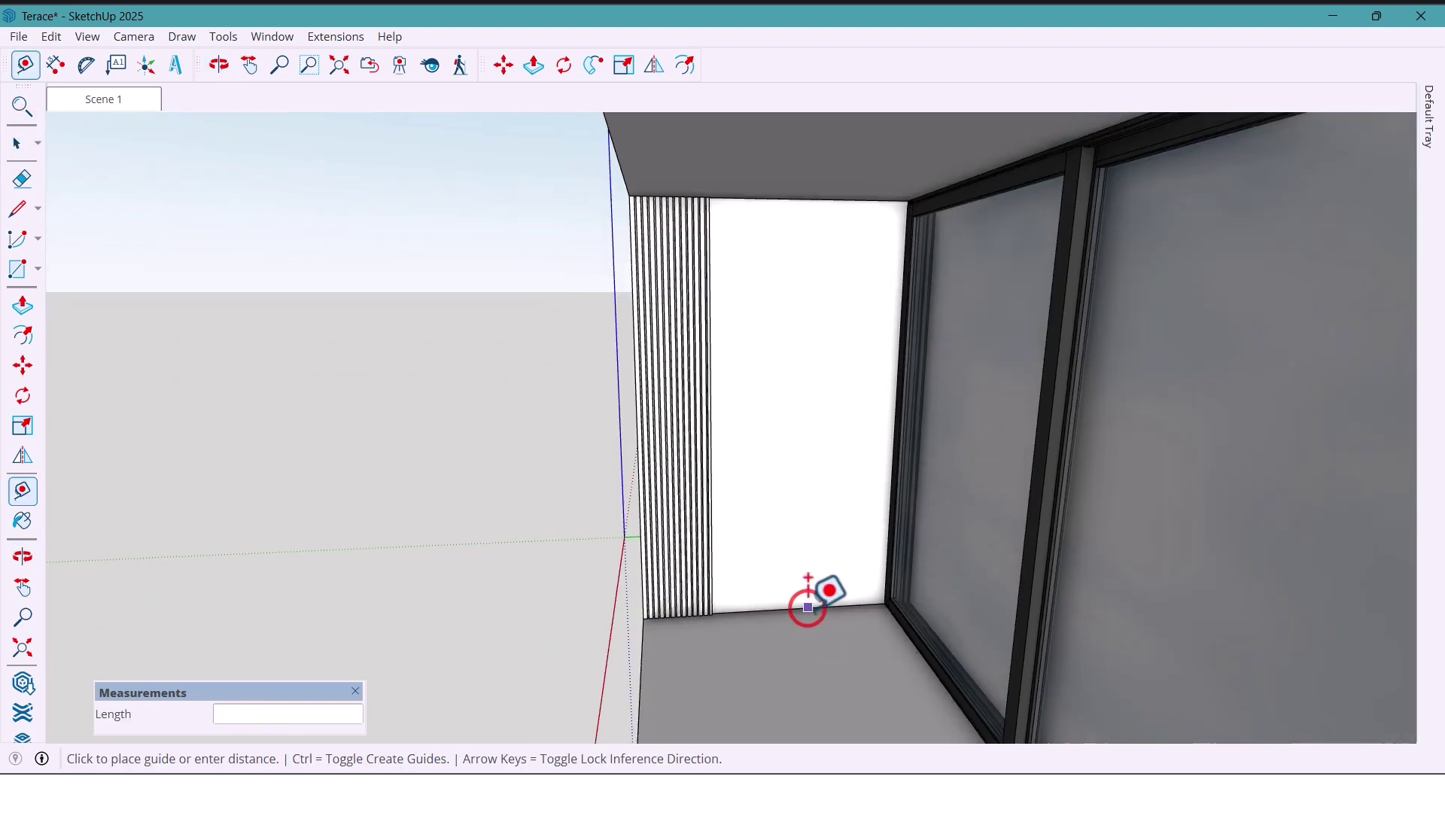
{"action": "middle_click_drag", "start_coordinate": [810, 506], "coordinate": [812, 494]}
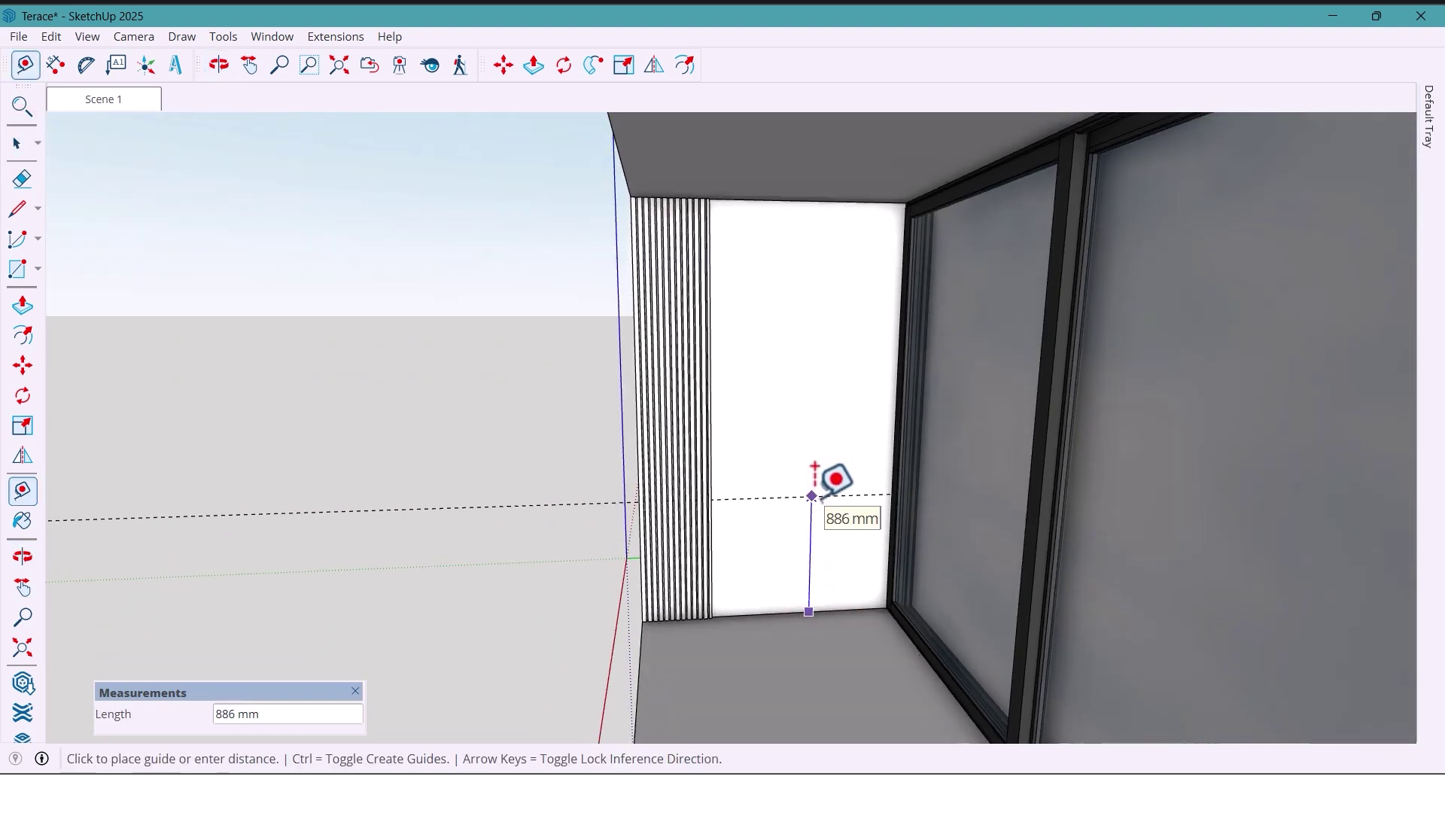
{"action": "type", "text": "90"}
{"action": "key", "text": "Return"}
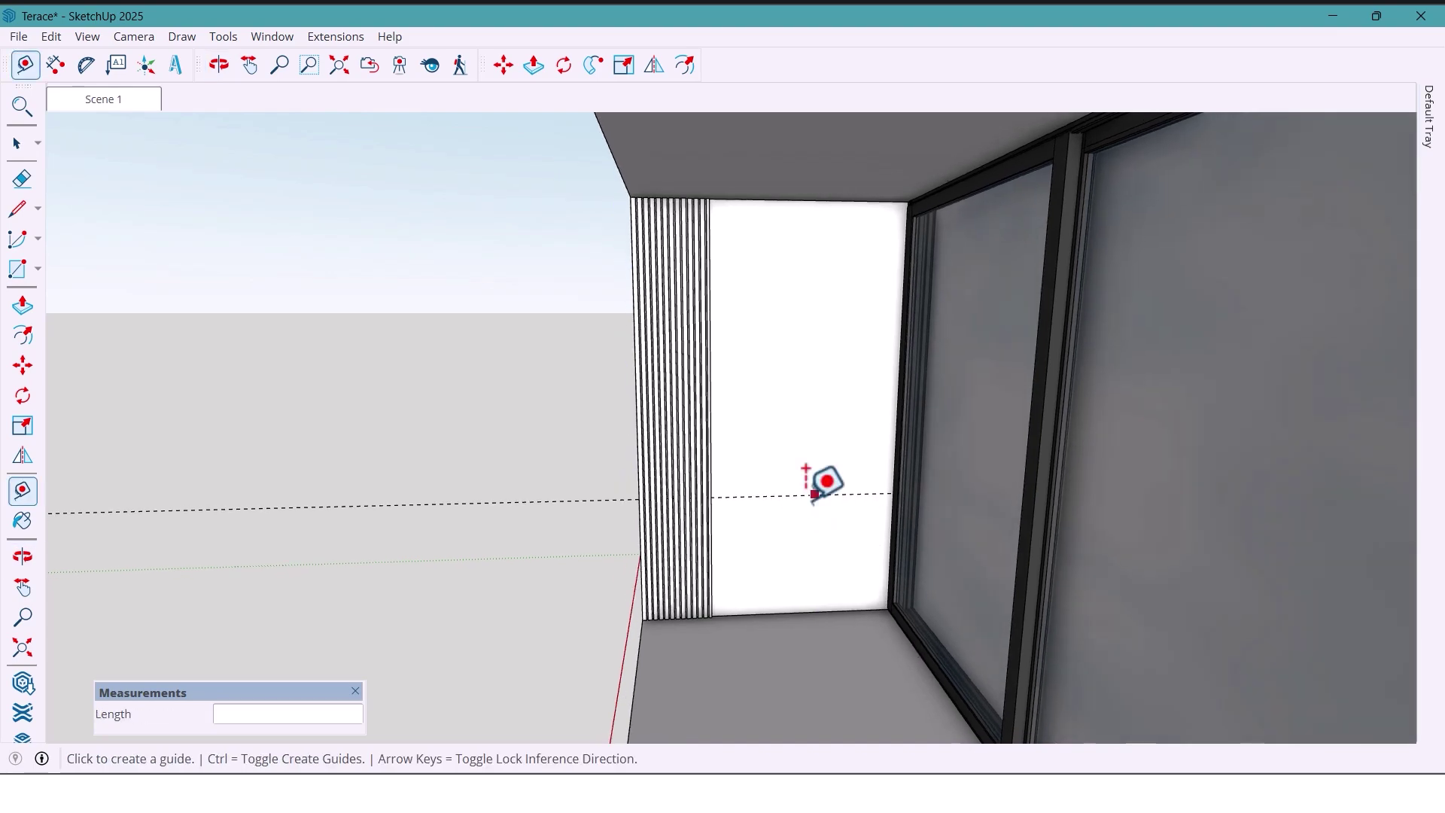
{"action": "middle_click_drag", "start_coordinate": [827, 481], "coordinate": [825, 535]}
{"action": "key", "text": "r"}
{"action": "scroll", "coordinate": [826, 535], "scroll_direction": "up", "scroll_amount": 2}
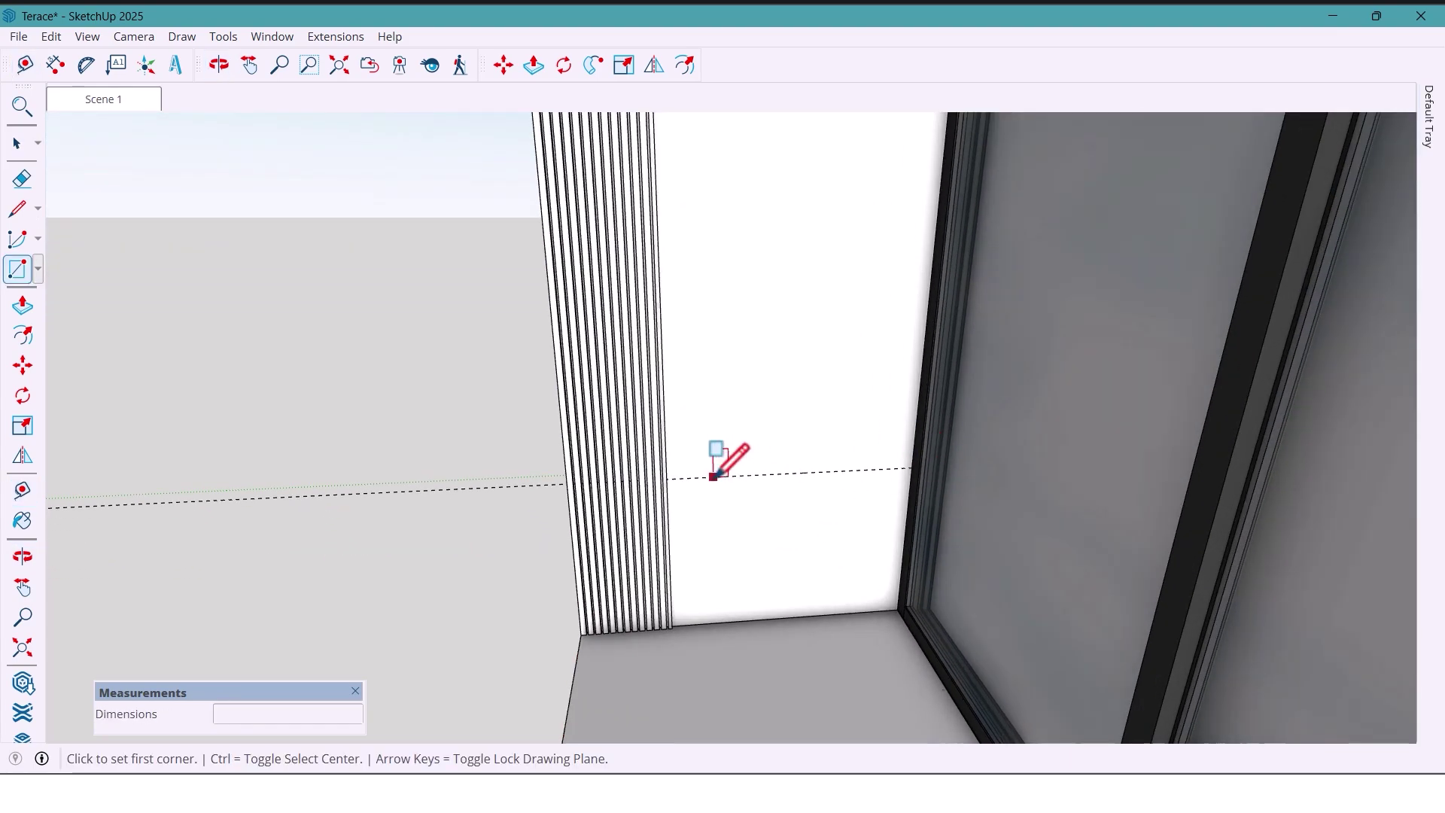
- Draw a 300 × 1300 mm shelf rectangle on the wall starting at the louvre edge
{"action": "scroll", "coordinate": [668, 478], "scroll_direction": "up", "scroll_amount": 3}
{"action": "left_click", "coordinate": [622, 461]}
{"action": "scroll", "coordinate": [625, 461], "scroll_direction": "down", "scroll_amount": 2}
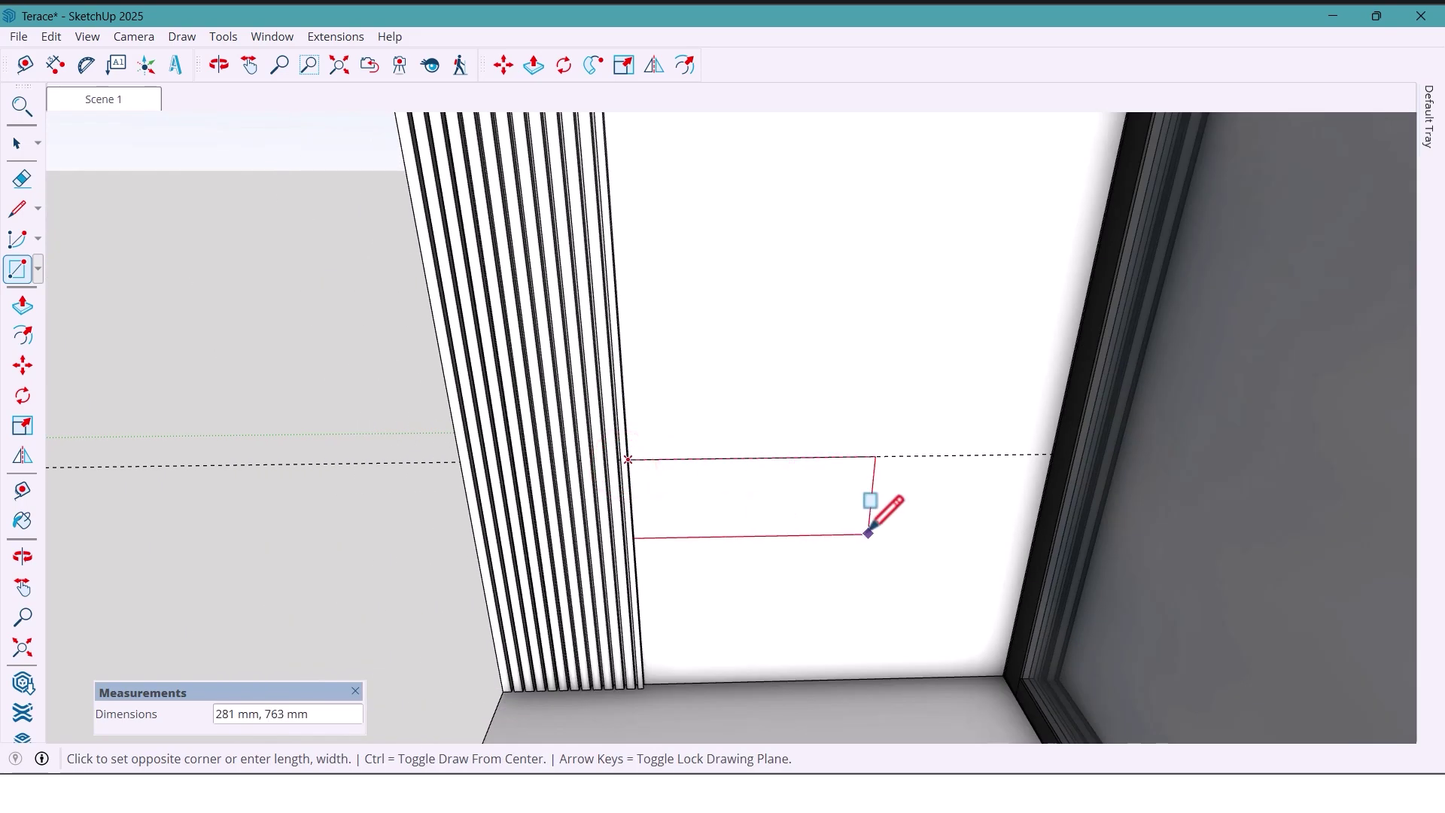
{"action": "type", "text": "300,1300"}
{"action": "middle_click_drag", "start_coordinate": [903, 542], "coordinate": [936, 507]}
{"action": "key", "text": "Return"}
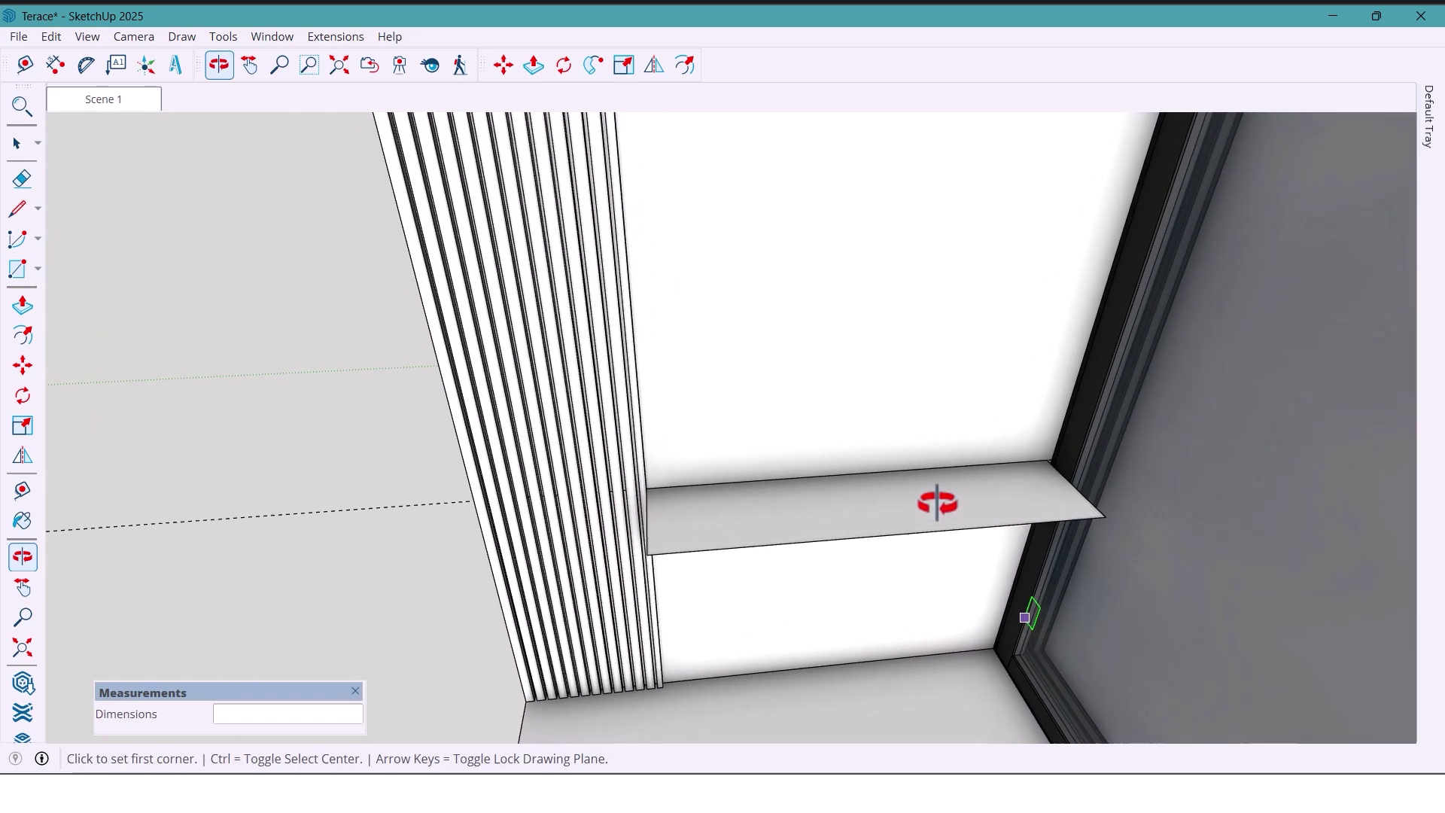
- Push/Pull the shelf 30 mm thick, then extend its front face outward
{"action": "key", "text": "p"}
{"action": "left_click", "coordinate": [817, 526]}
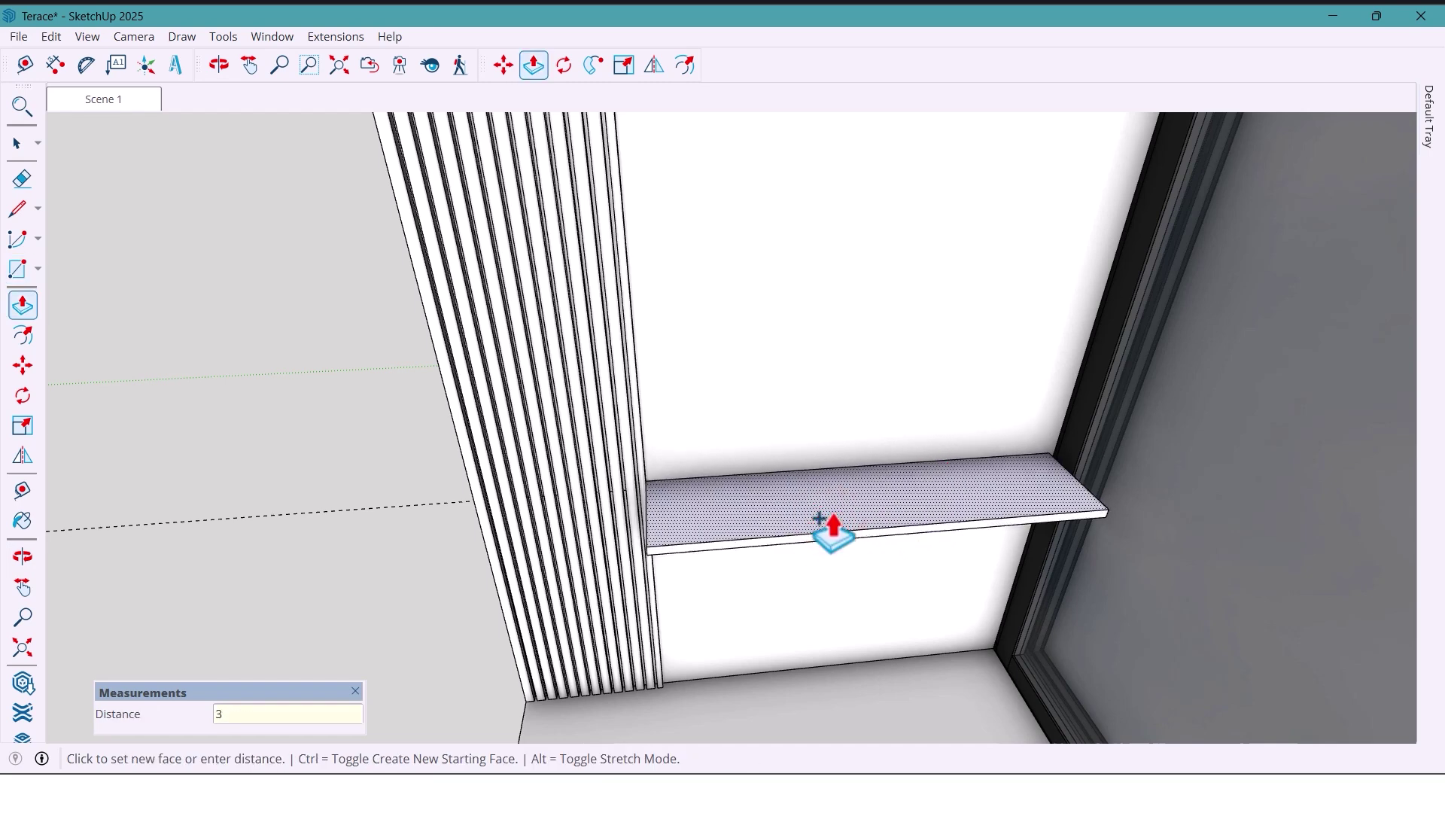
{"action": "type", "text": "30"}
{"action": "key", "text": "Return"}
{"action": "key", "text": "space"}
{"action": "middle_click_drag", "start_coordinate": [825, 523], "coordinate": [1019, 694]}
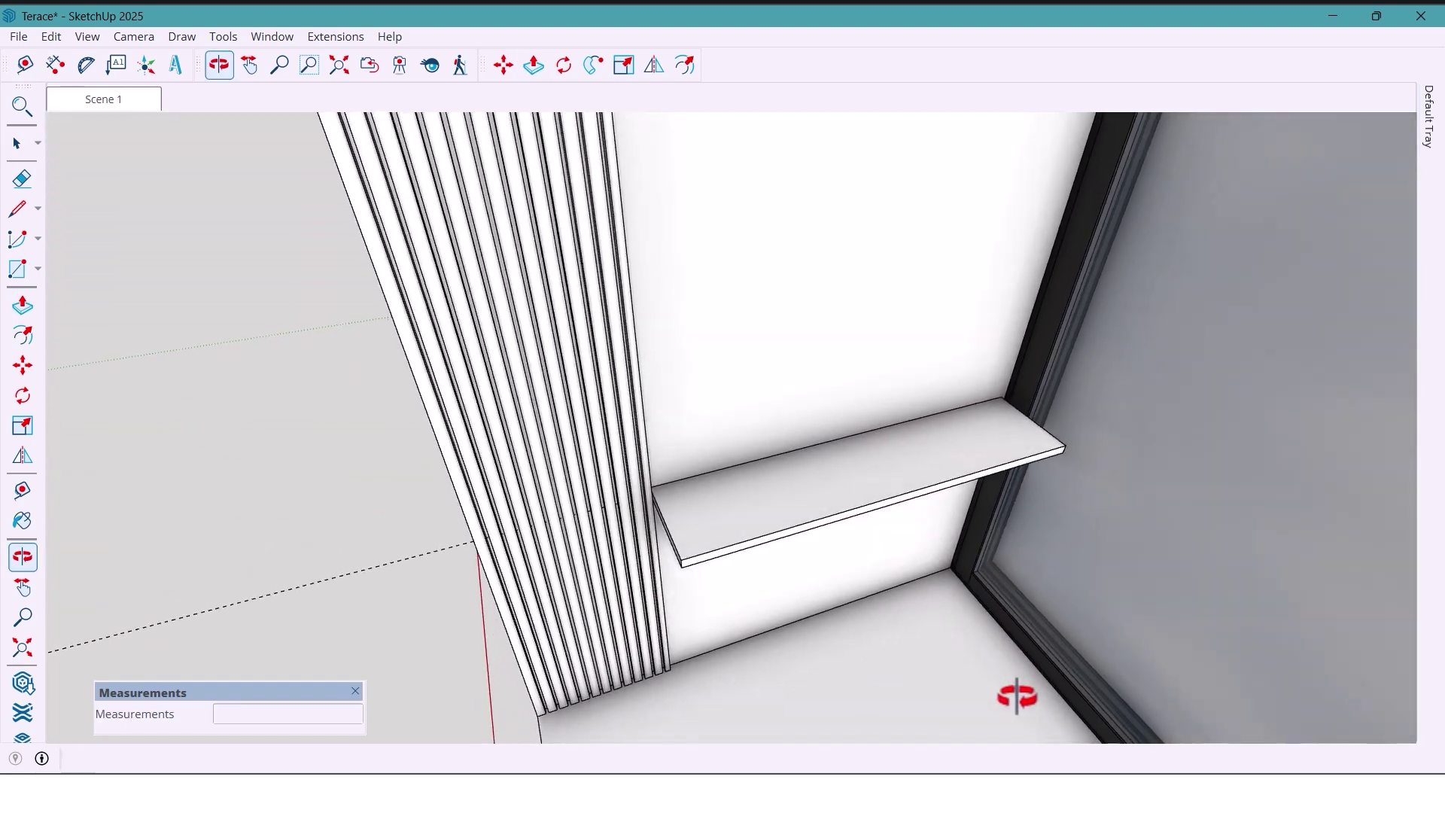
{"action": "scroll", "coordinate": [746, 504], "scroll_direction": "up", "scroll_amount": 3}
{"action": "key", "text": "p"}
{"action": "left_click", "coordinate": [735, 490]}
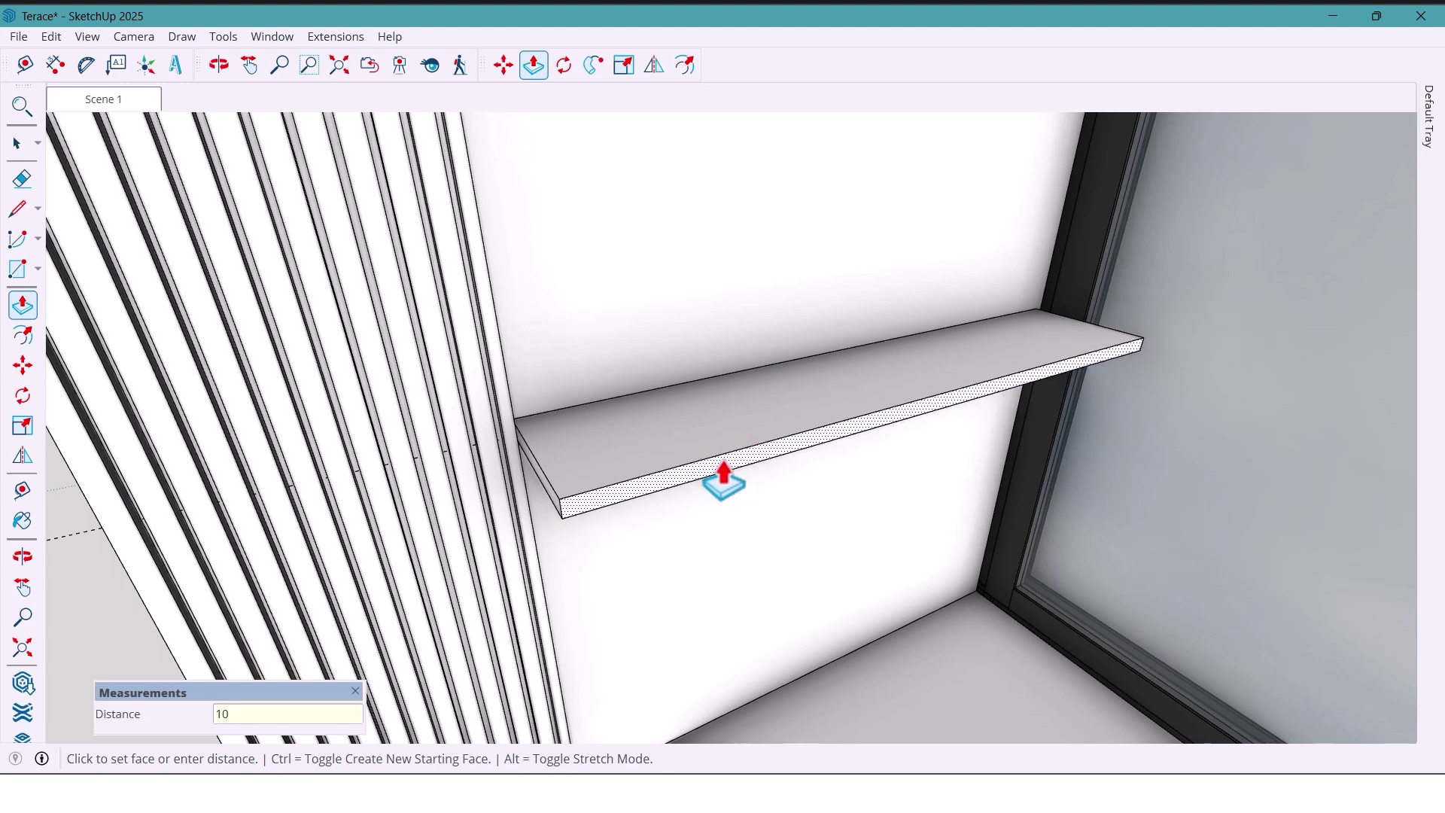
{"action": "left_click", "coordinate": [758, 500]}
{"action": "middle_click_drag", "start_coordinate": [758, 501], "coordinate": [712, 454]}
- Turn the shelf slab into the component Component#13 via Make Component
{"action": "right_click", "coordinate": [703, 439]}
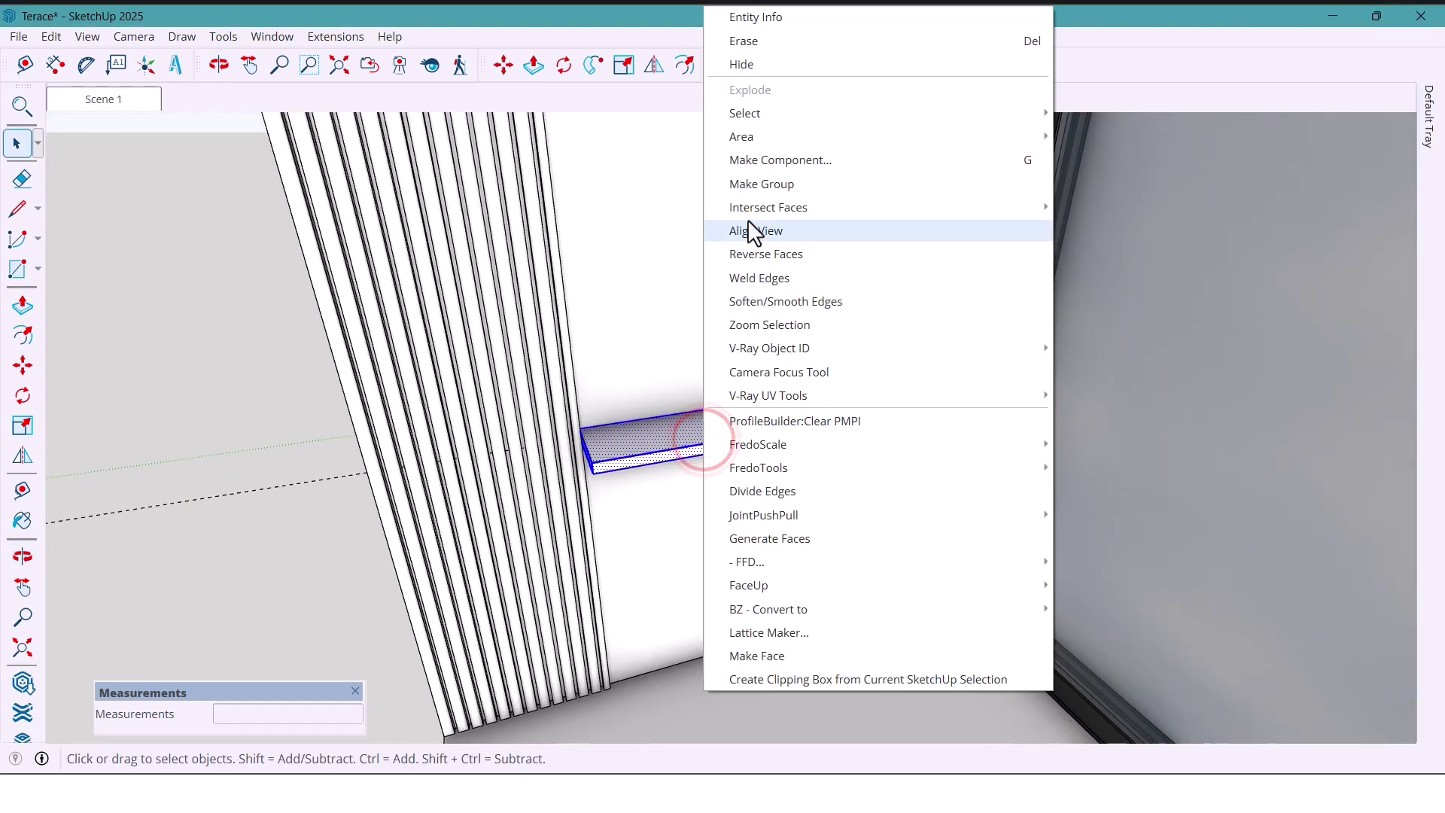
{"action": "left_click", "coordinate": [758, 161]}
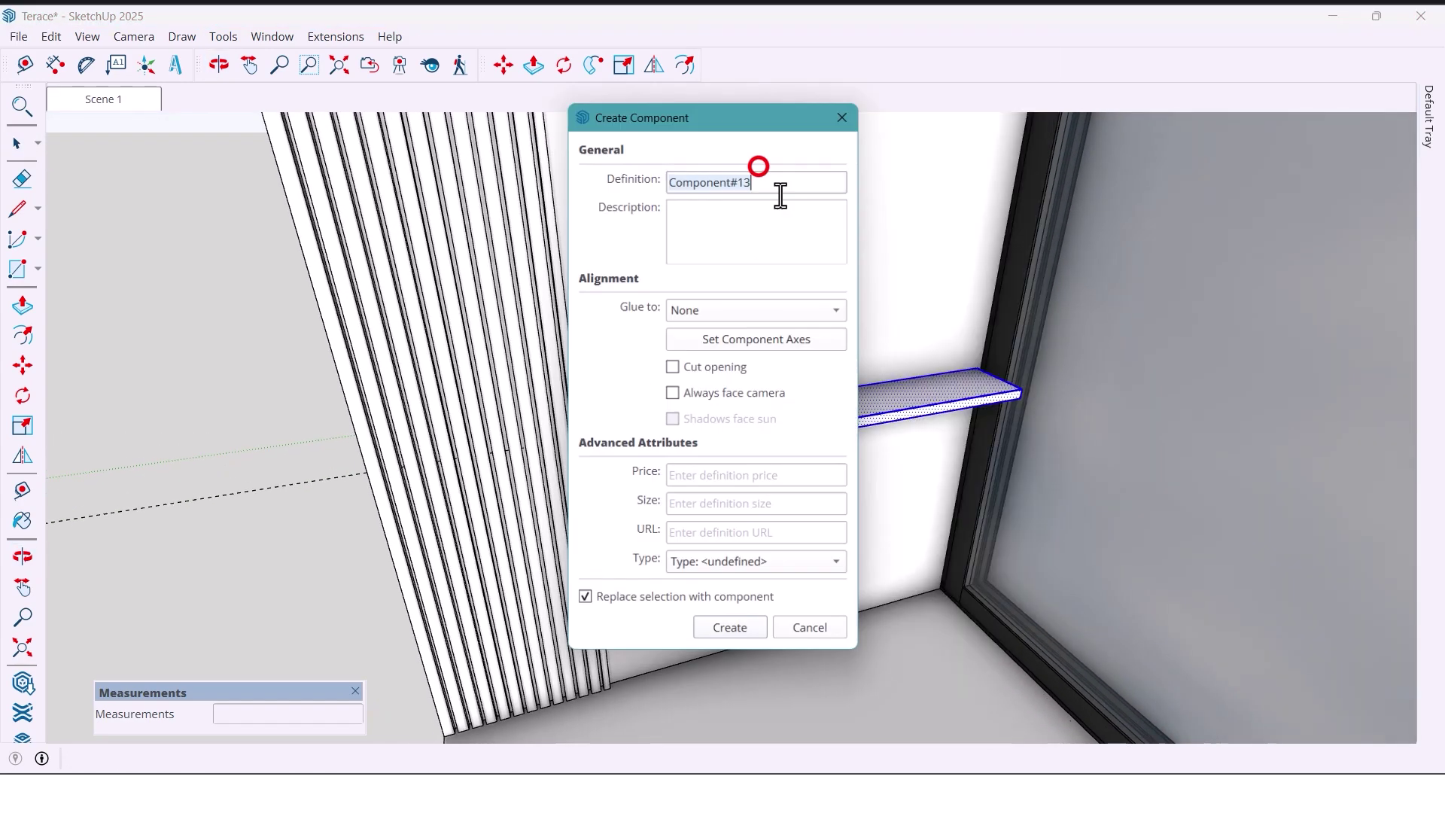
{"action": "left_click", "coordinate": [737, 630]}
{"action": "middle_click_drag", "start_coordinate": [798, 545], "coordinate": [640, 555]}
{"action": "left_click", "coordinate": [636, 544]}
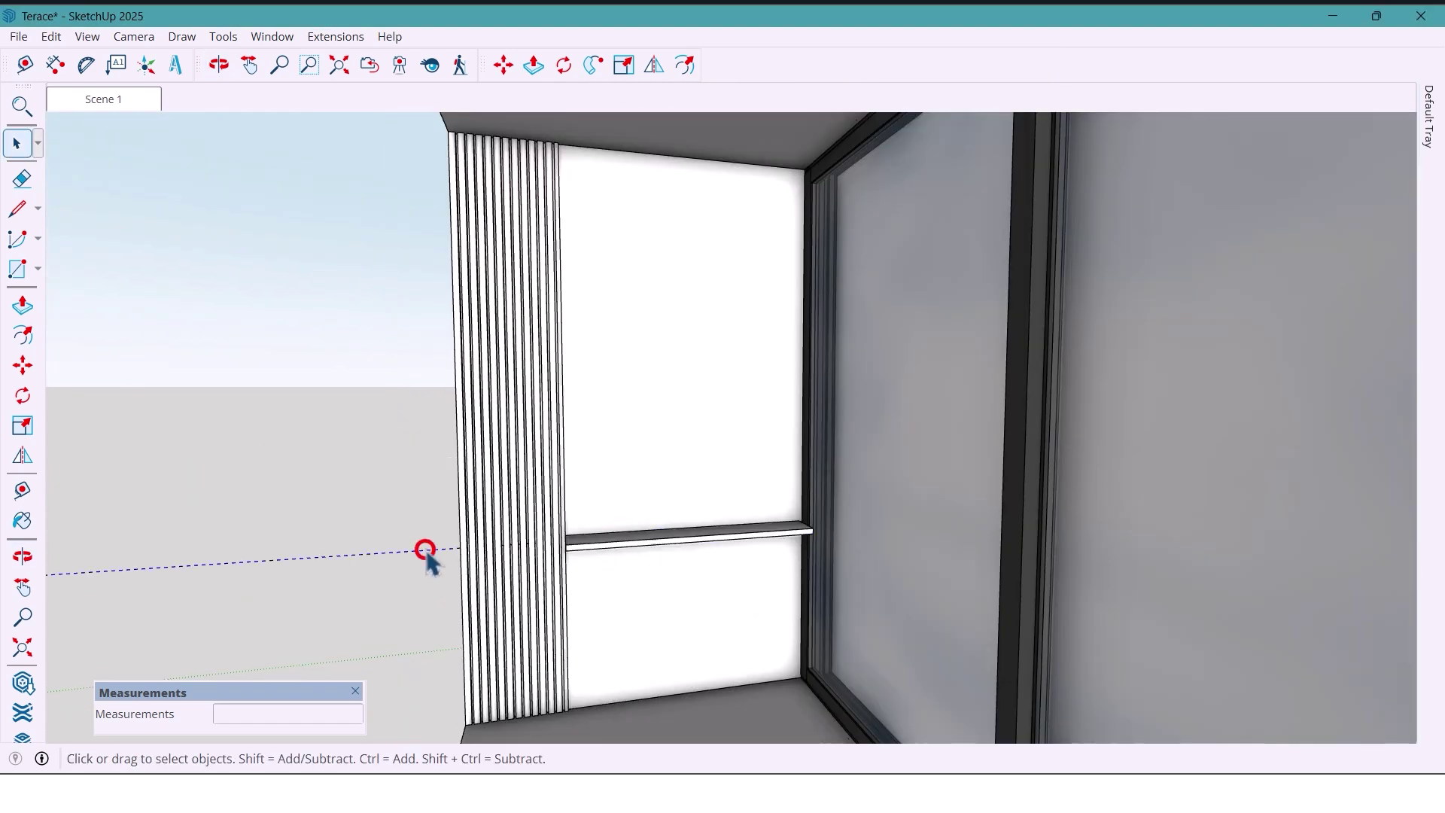
- Copy the shelf component upward at 400 mm intervals to make four stacked shelves
{"action": "left_click", "coordinate": [584, 544]}
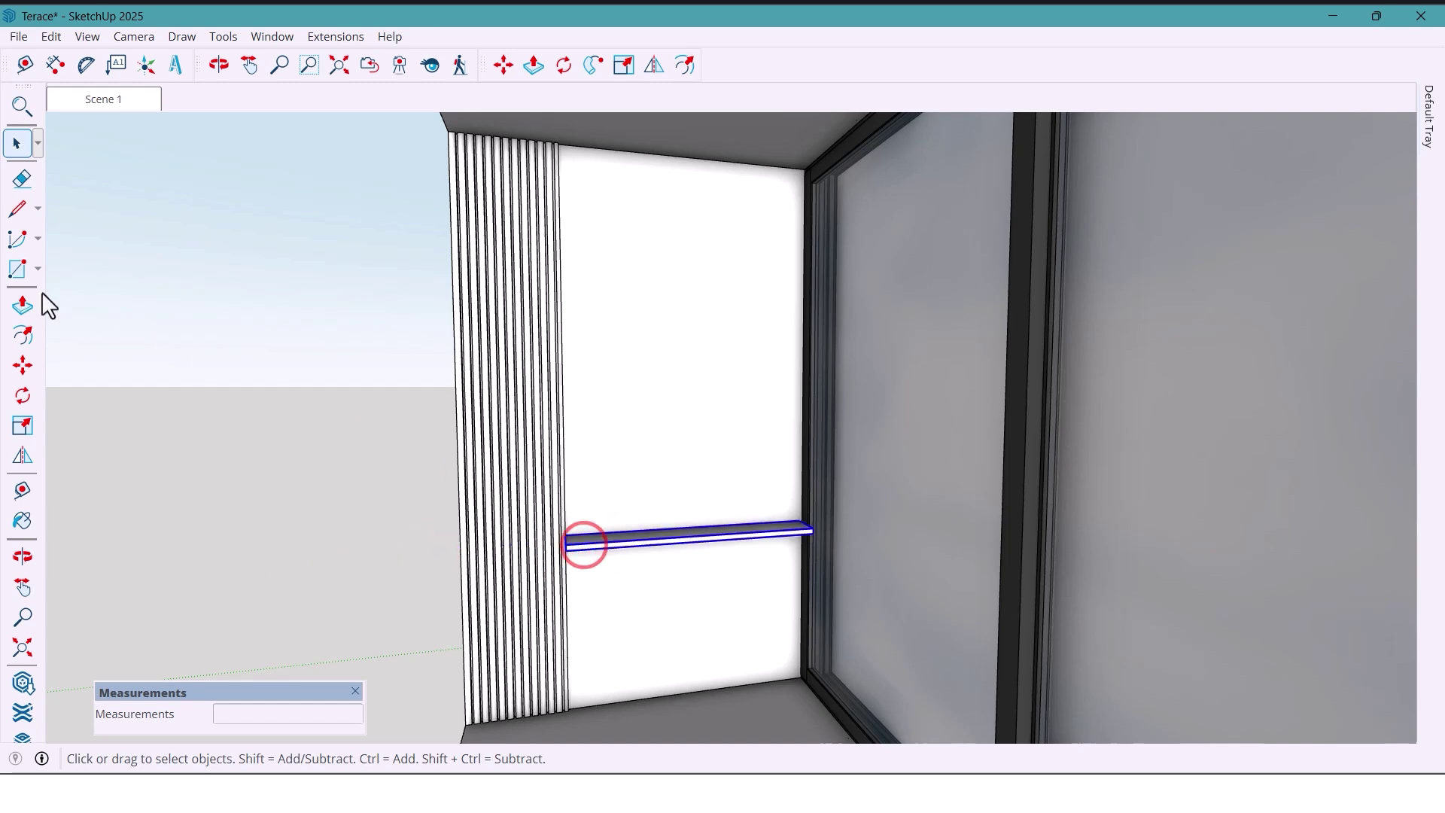
{"action": "left_click", "coordinate": [23, 366]}
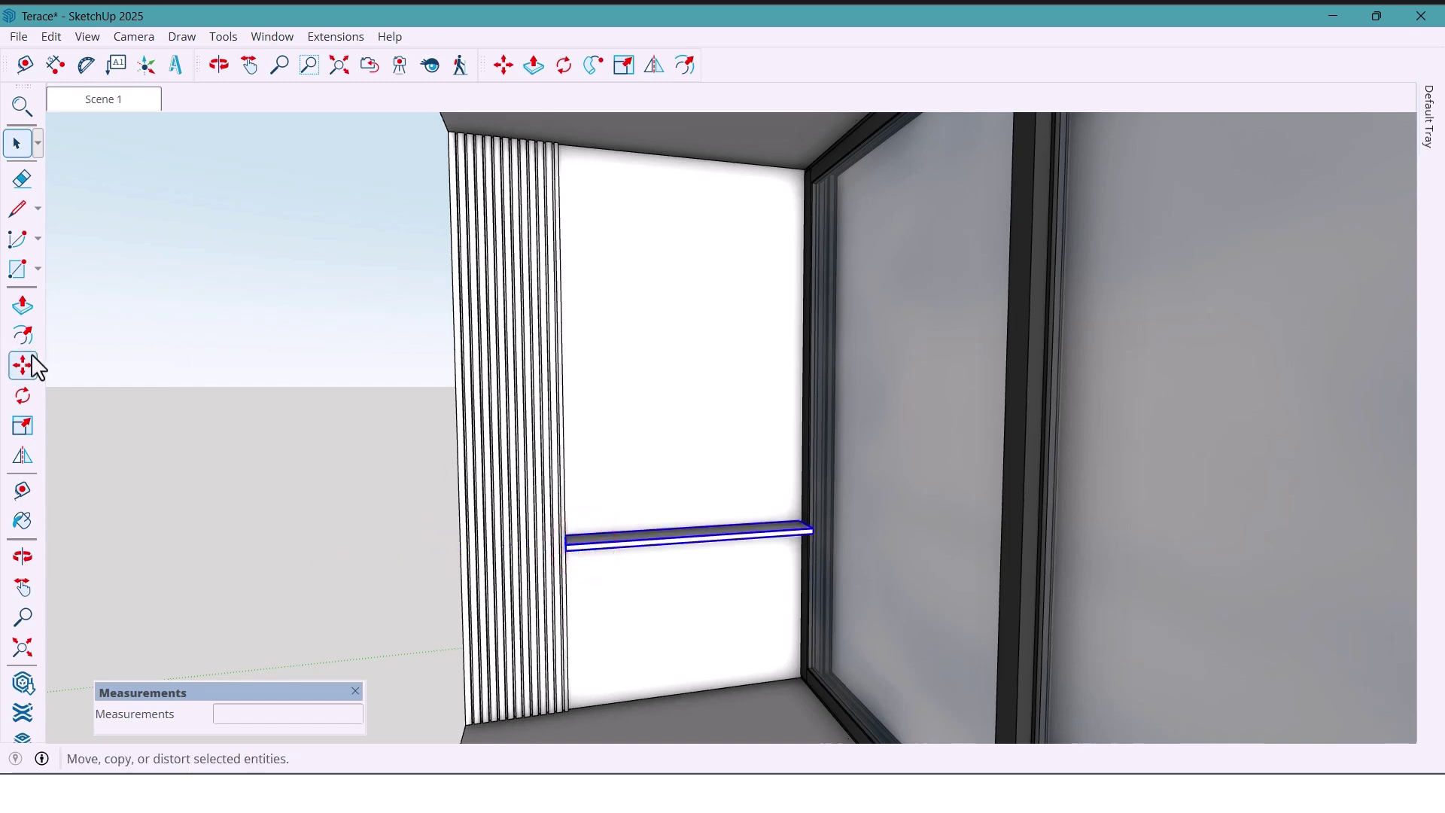
{"action": "left_click", "coordinate": [659, 490]}
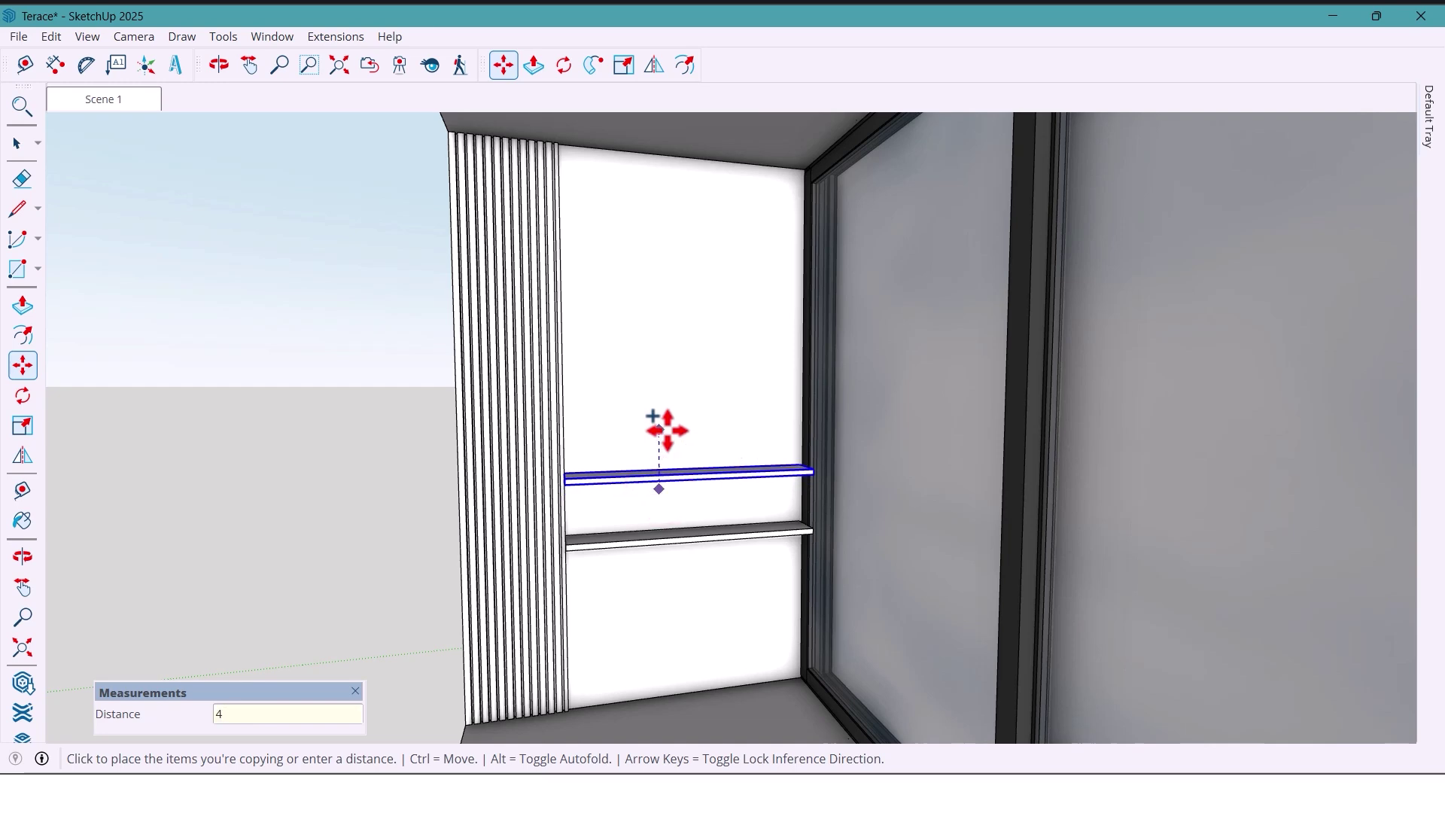
{"action": "type", "text": "400"}
{"action": "key", "text": "Return"}
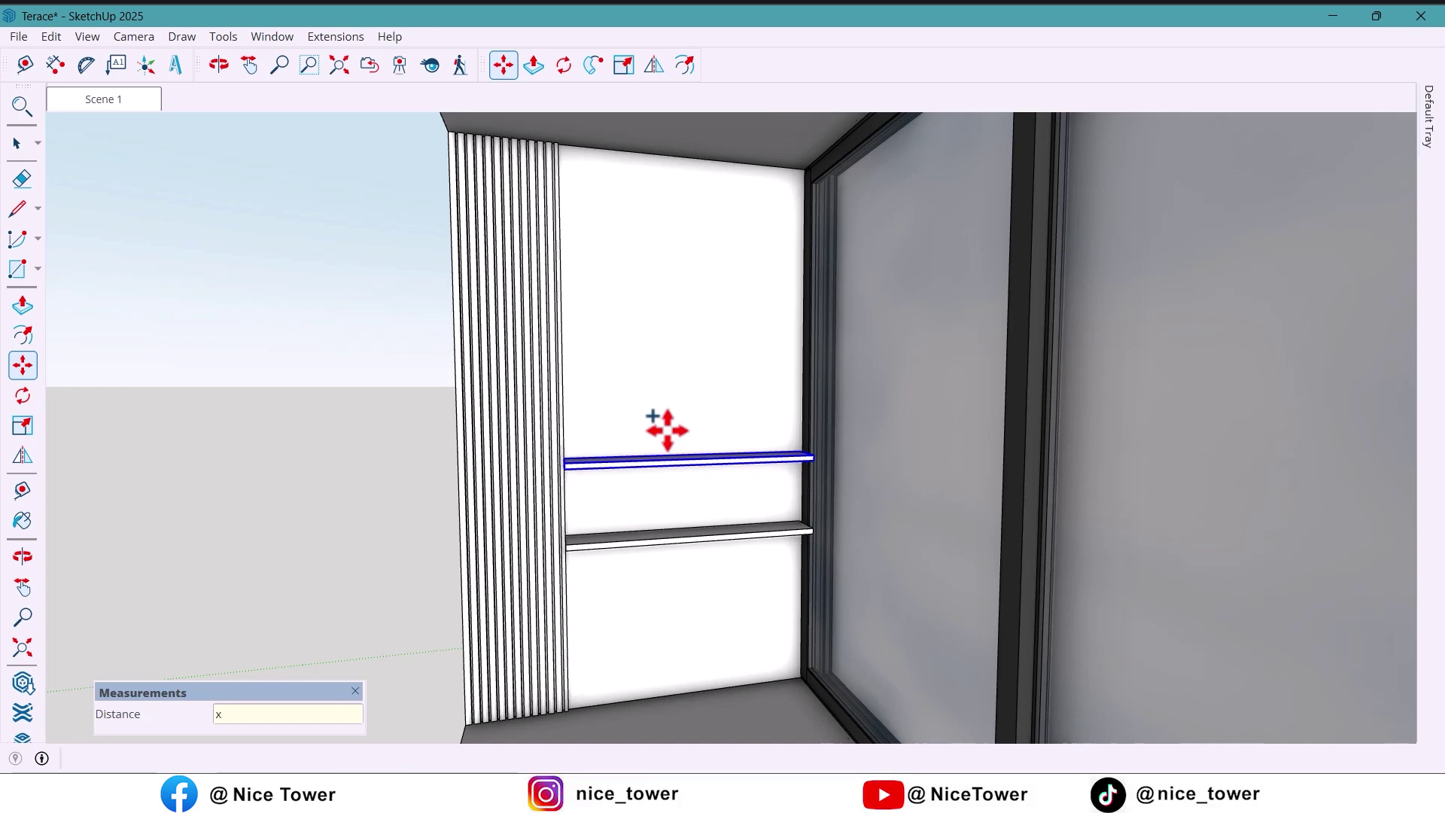
{"action": "key", "text": "Return"}
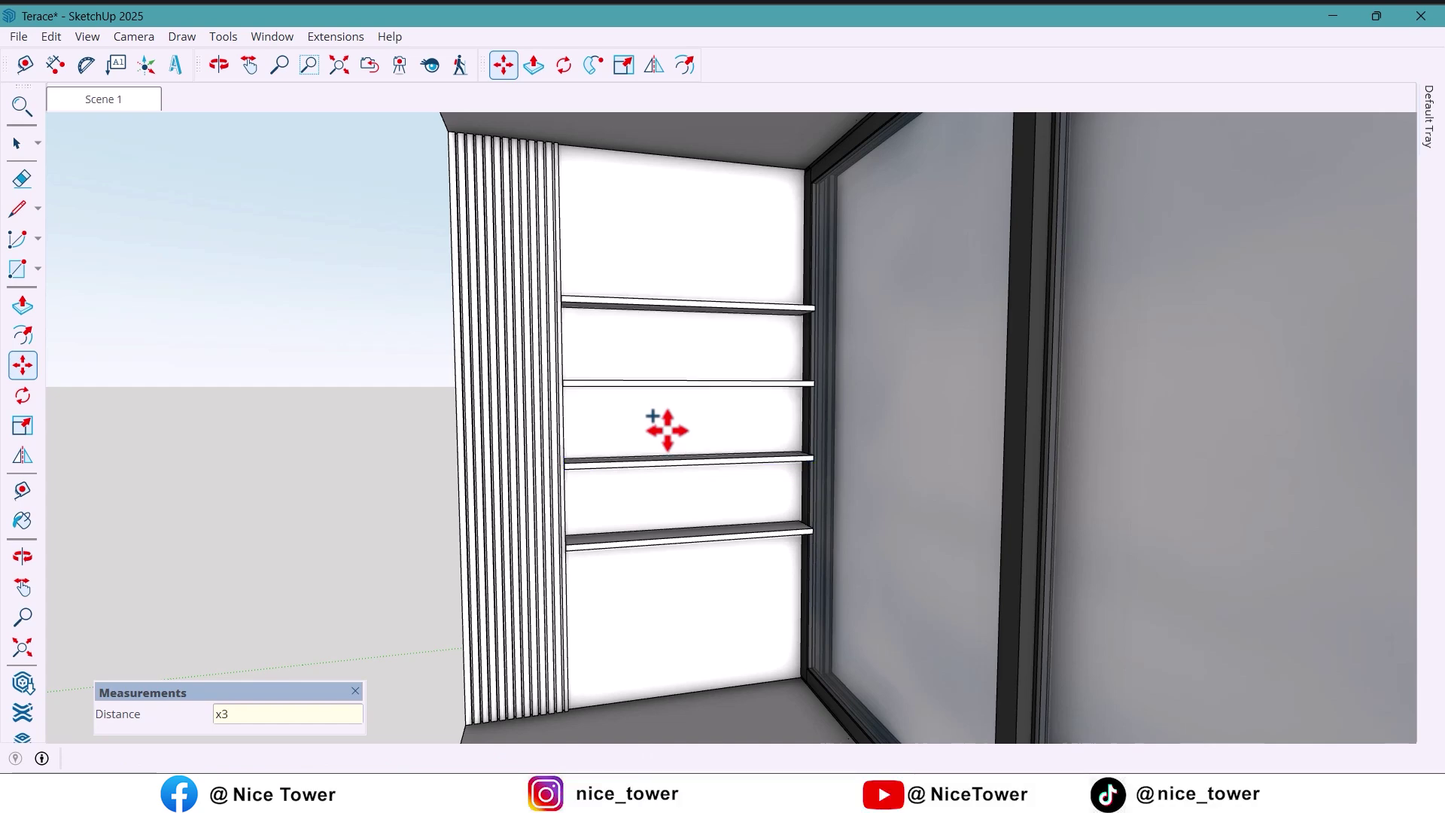
{"action": "middle_click_drag", "start_coordinate": [717, 532], "coordinate": [768, 555]}
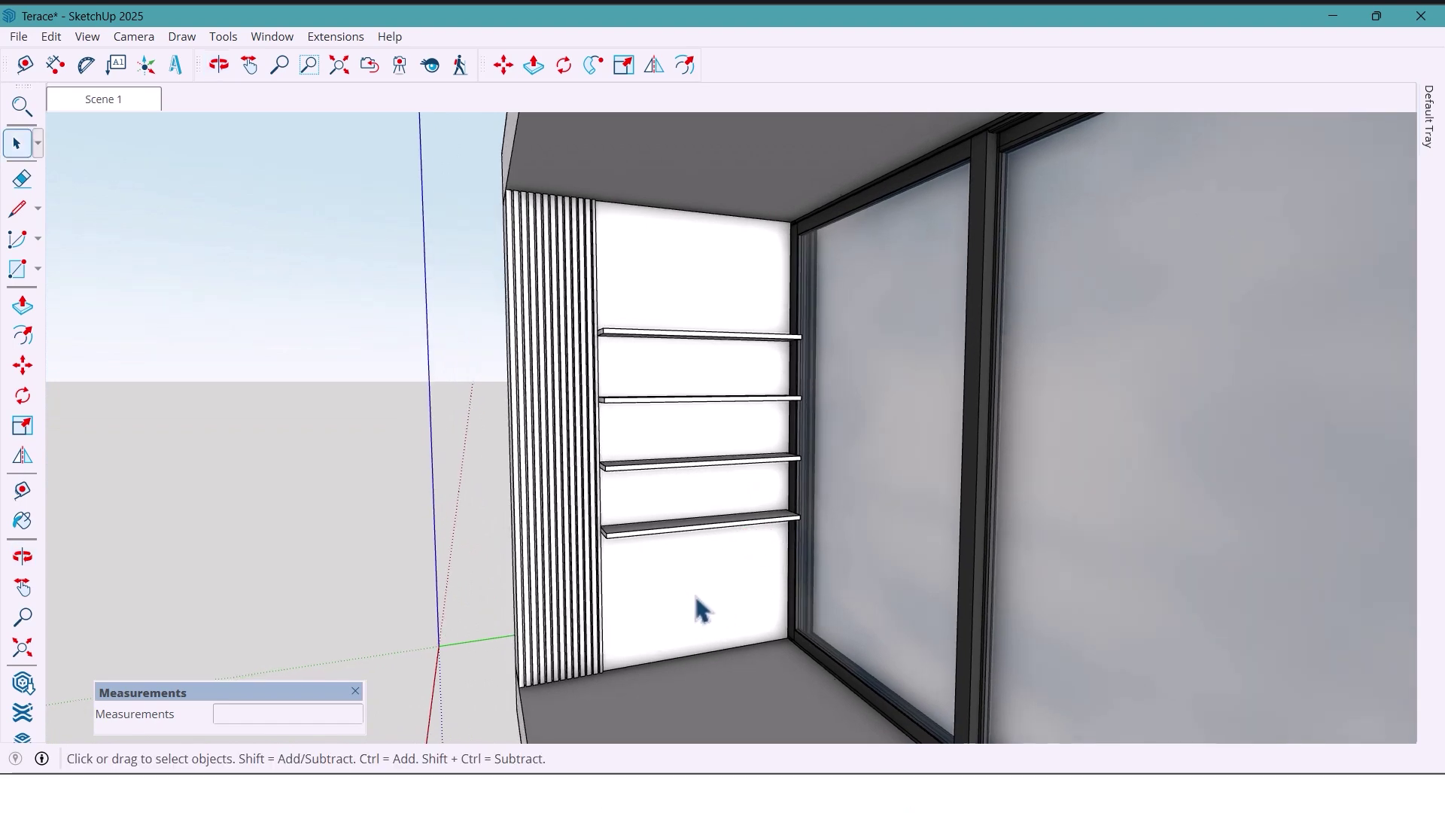
- Raise the floor rectangle 70 mm for the base, then 830 mm for the cabinet body
{"action": "middle_click_drag", "start_coordinate": [684, 584], "coordinate": [639, 674]}
{"action": "scroll", "coordinate": [682, 659], "scroll_direction": "up", "scroll_amount": 3}
{"action": "scroll", "coordinate": [640, 674], "scroll_direction": "up", "scroll_amount": 2}
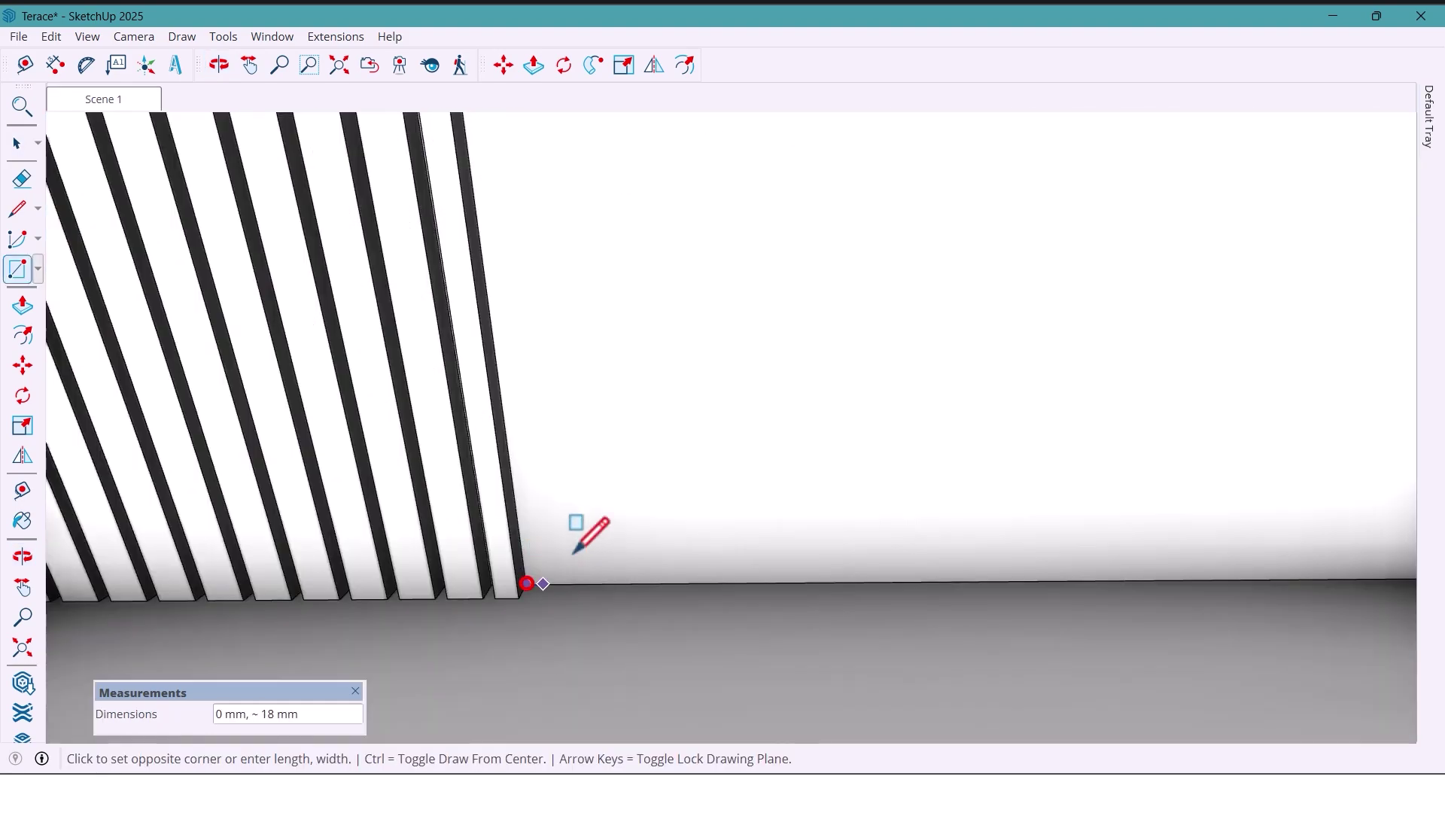
{"action": "scroll", "coordinate": [574, 554], "scroll_direction": "down", "scroll_amount": 5}
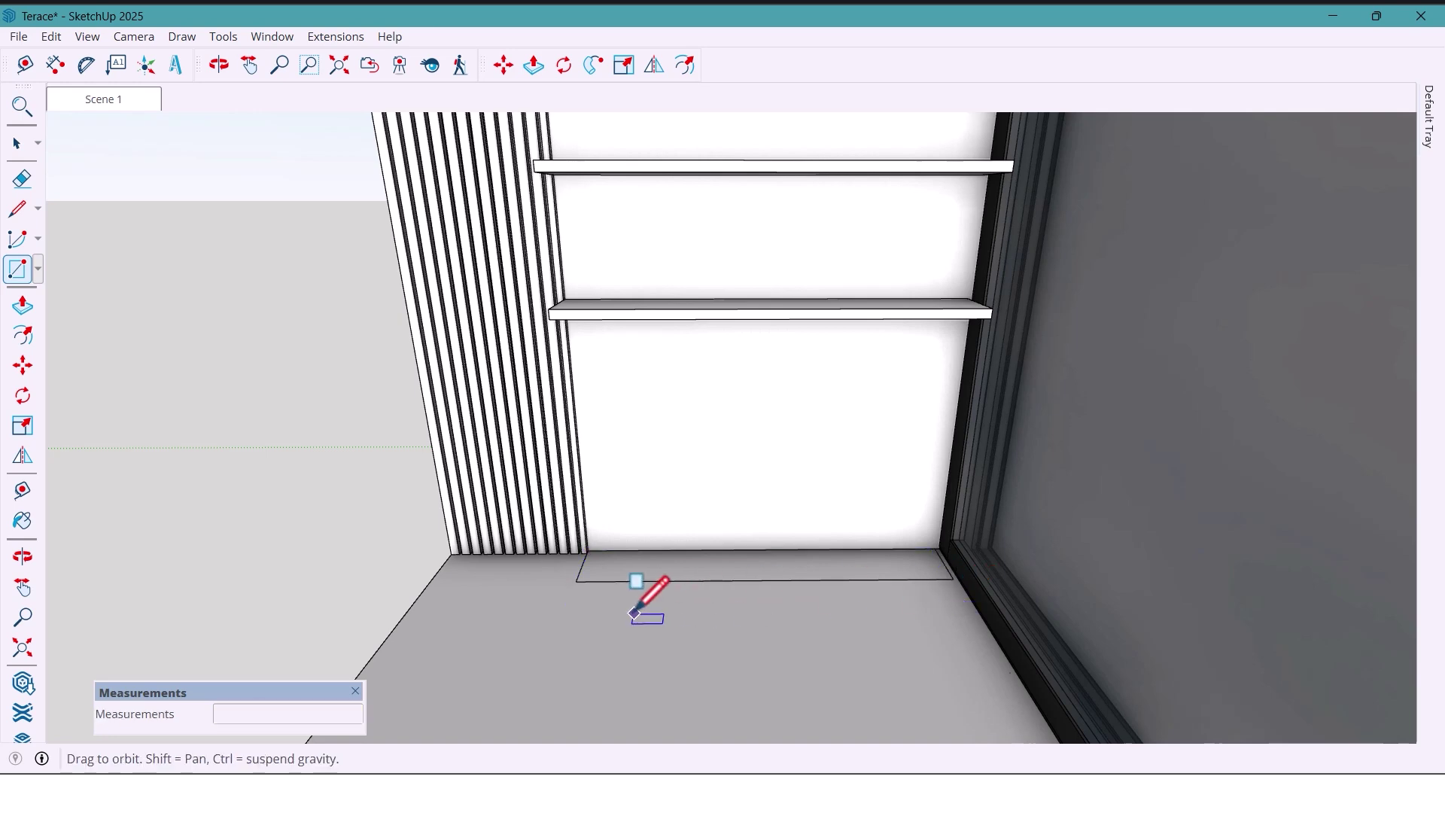
{"action": "middle_click_drag", "start_coordinate": [645, 597], "coordinate": [734, 614]}
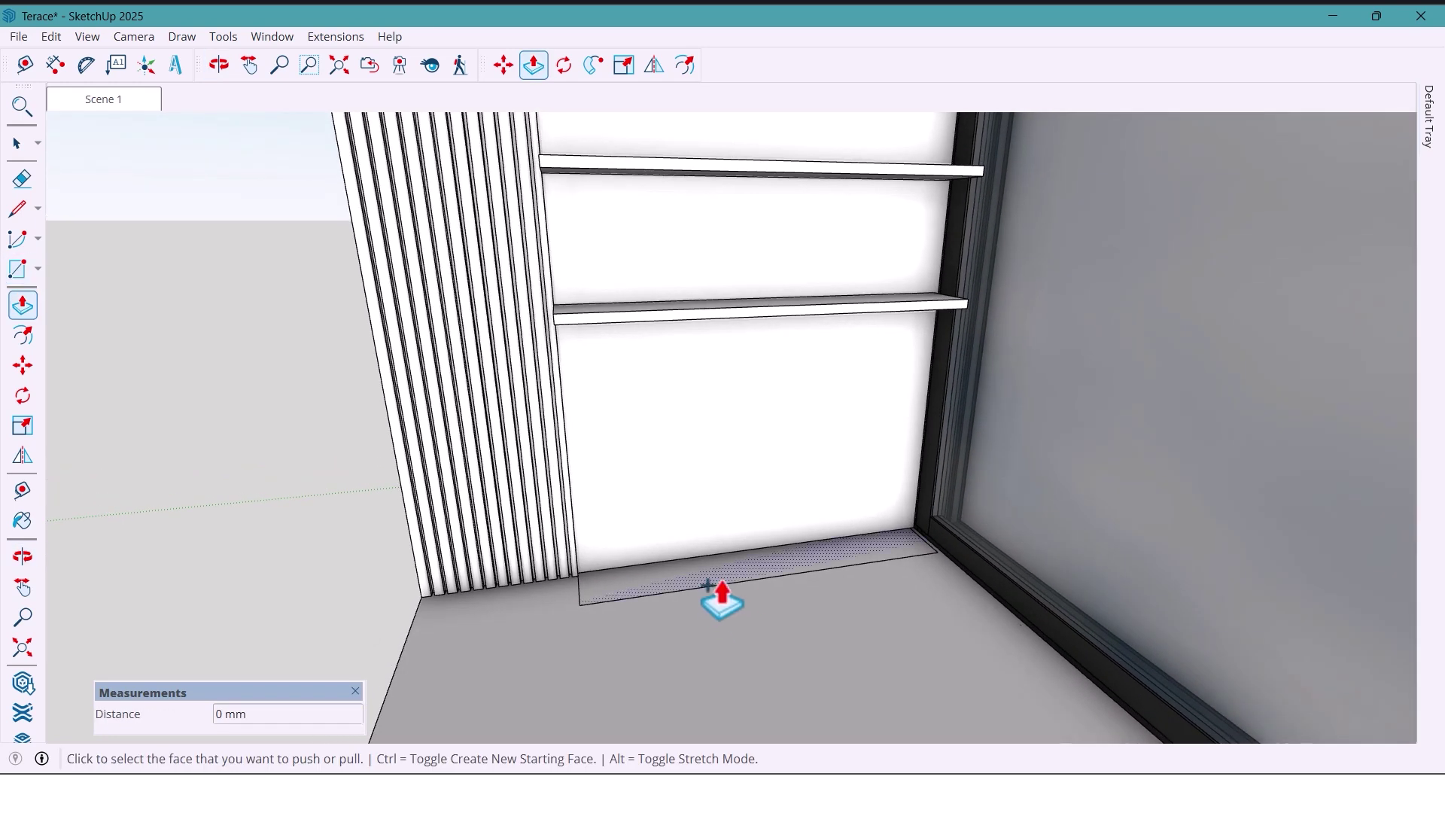
{"action": "left_click", "coordinate": [707, 585]}
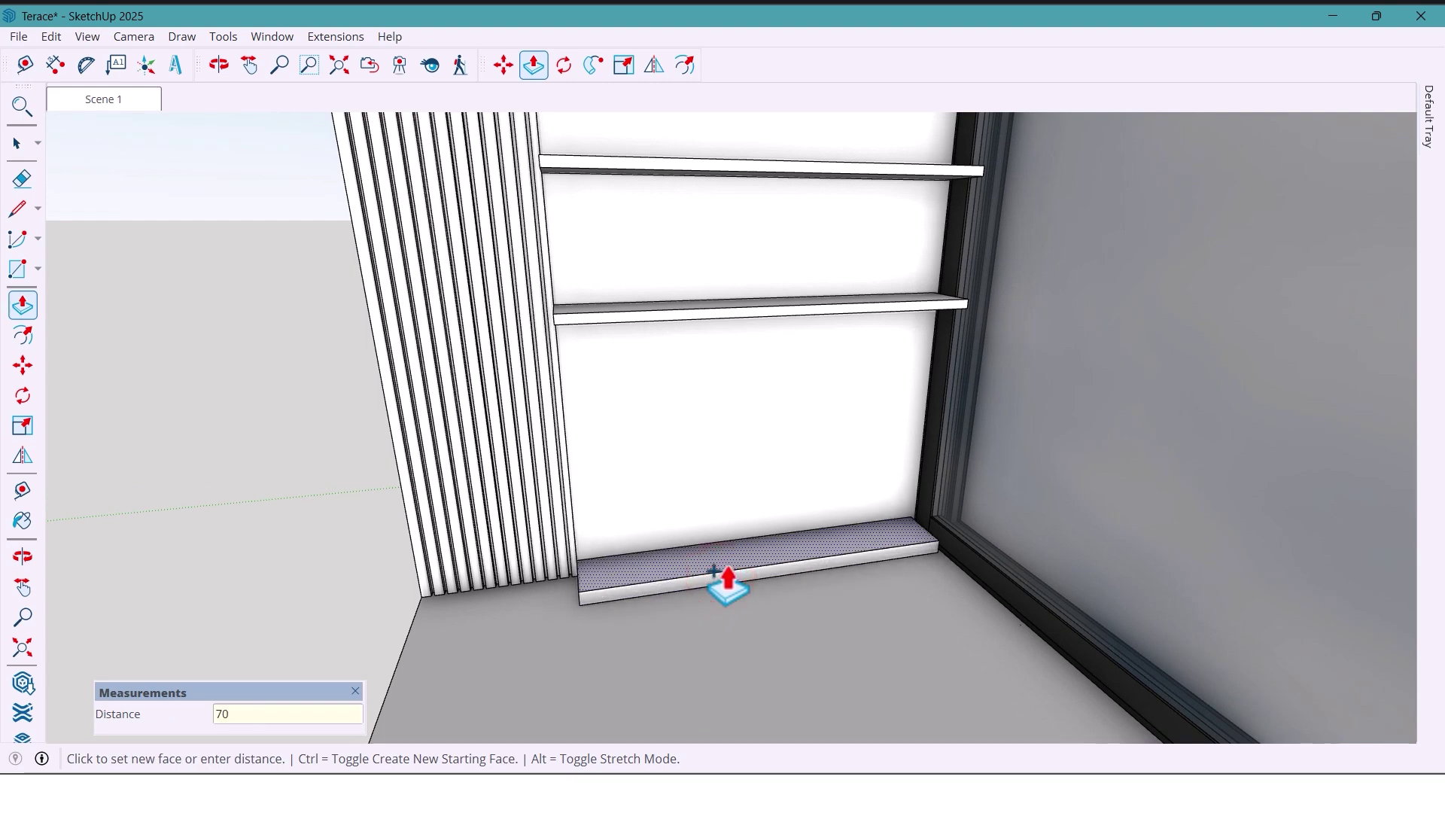
{"action": "key", "text": "Return"}
{"action": "left_click", "coordinate": [700, 565]}
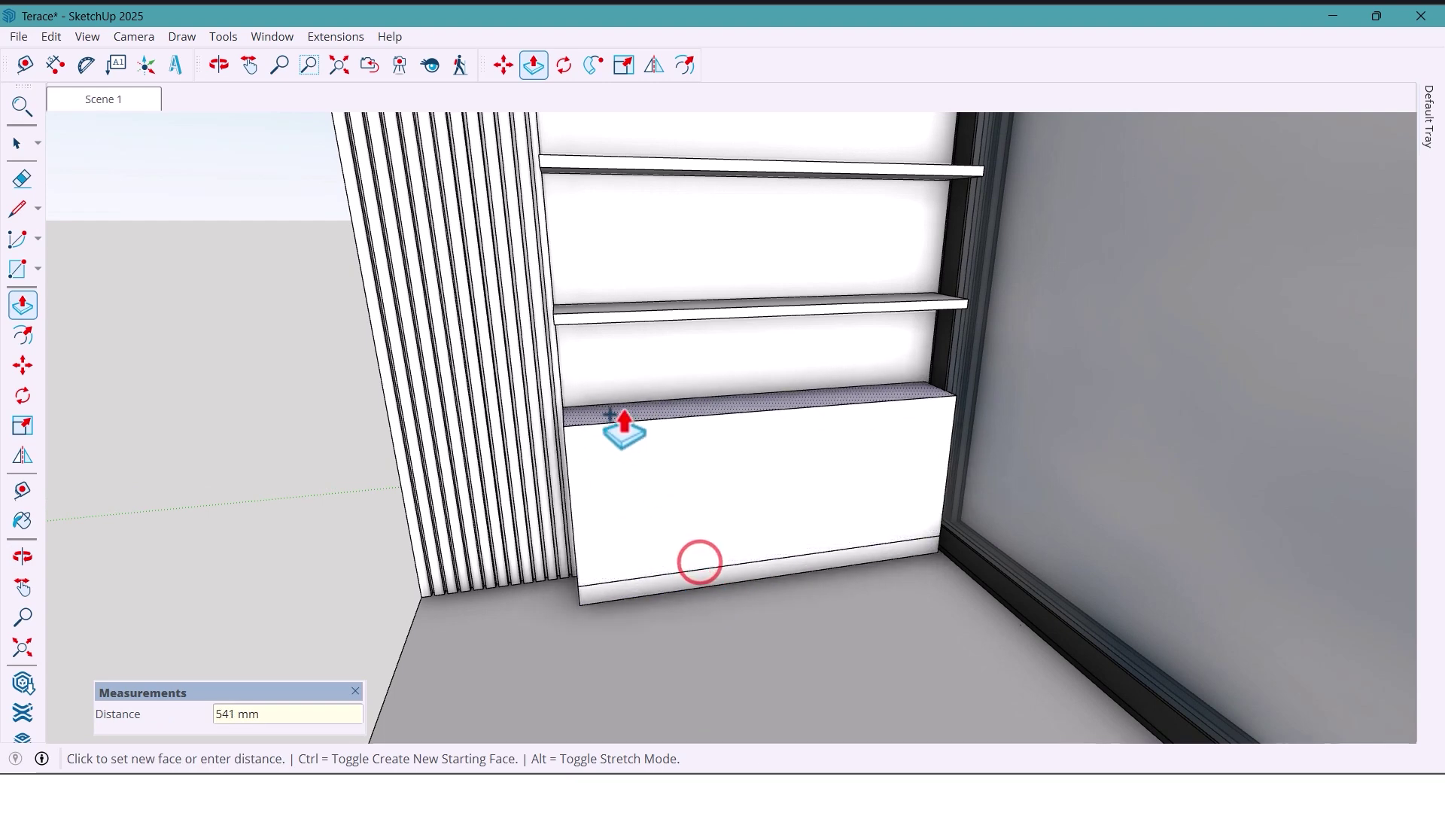
{"action": "left_click", "coordinate": [582, 339]}
- Push the base strip's front face back 20 mm to form a recessed plinth
{"action": "middle_click_drag", "start_coordinate": [636, 482], "coordinate": [693, 612]}
{"action": "key", "text": "space"}
{"action": "left_click", "coordinate": [645, 517]}
{"action": "key", "text": "p"}
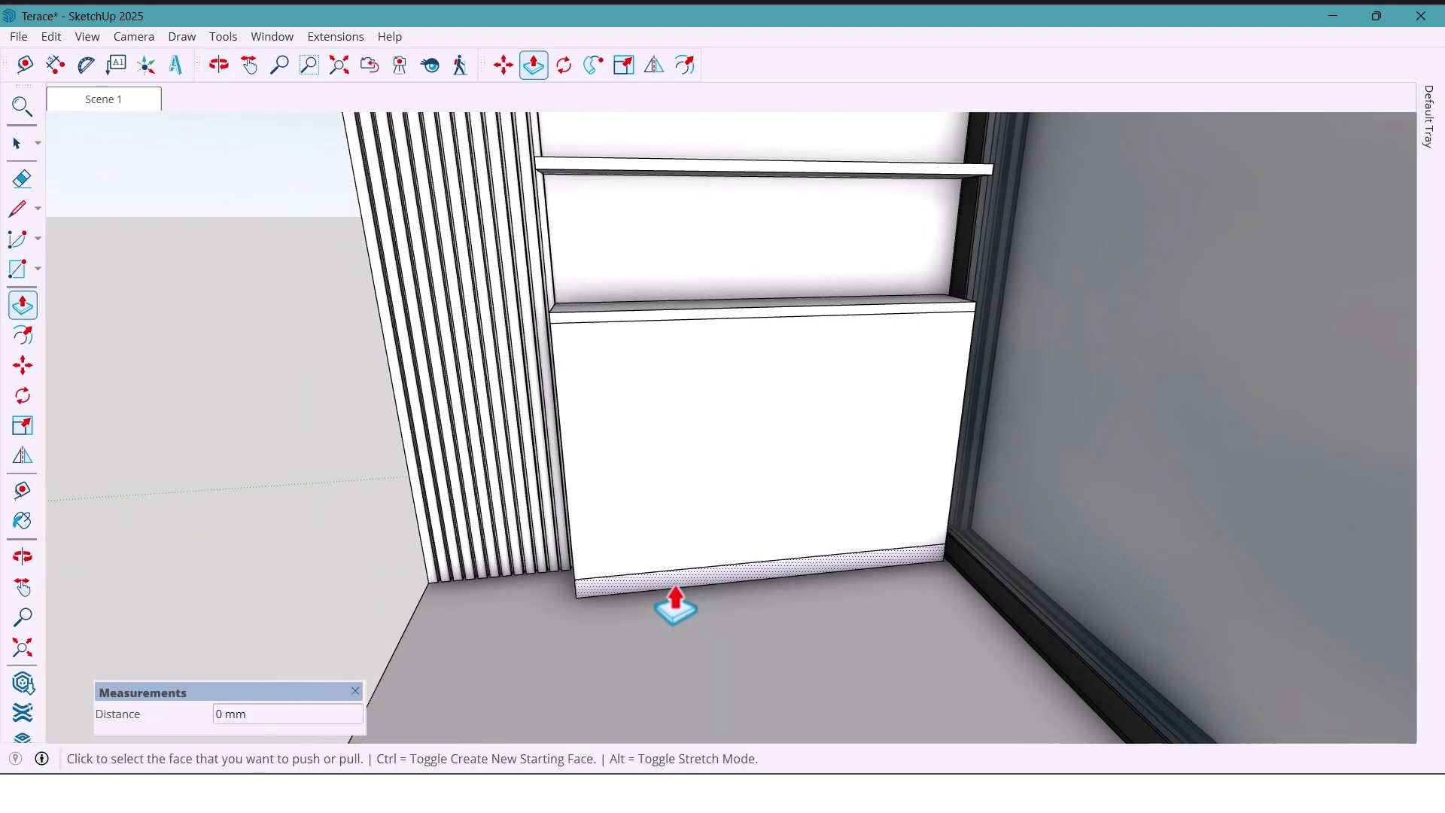
{"action": "left_click", "coordinate": [675, 589]}
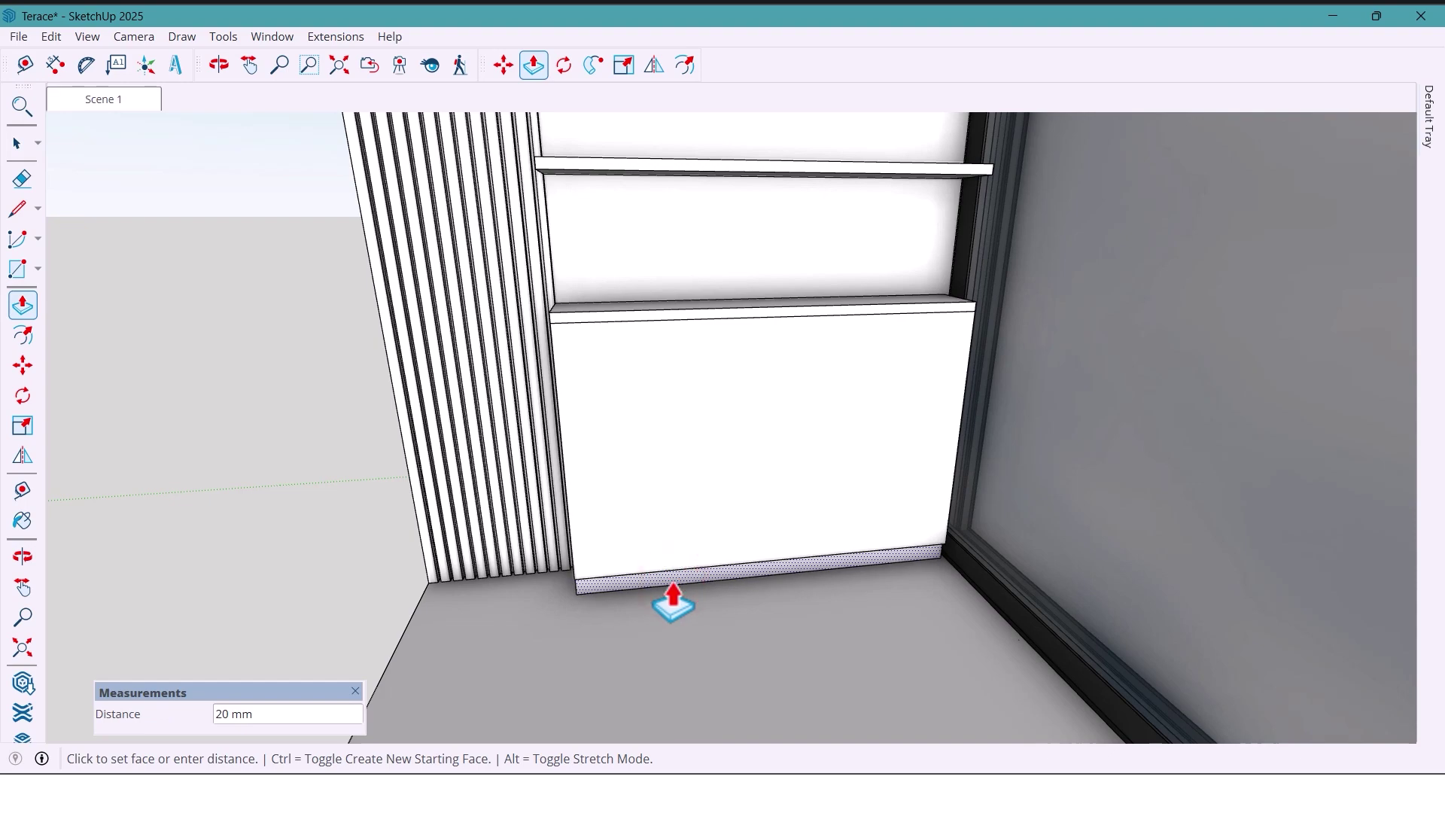
{"action": "left_click", "coordinate": [672, 606]}
{"action": "middle_click_drag", "start_coordinate": [672, 606], "coordinate": [719, 655]}
{"action": "key", "text": "space"}
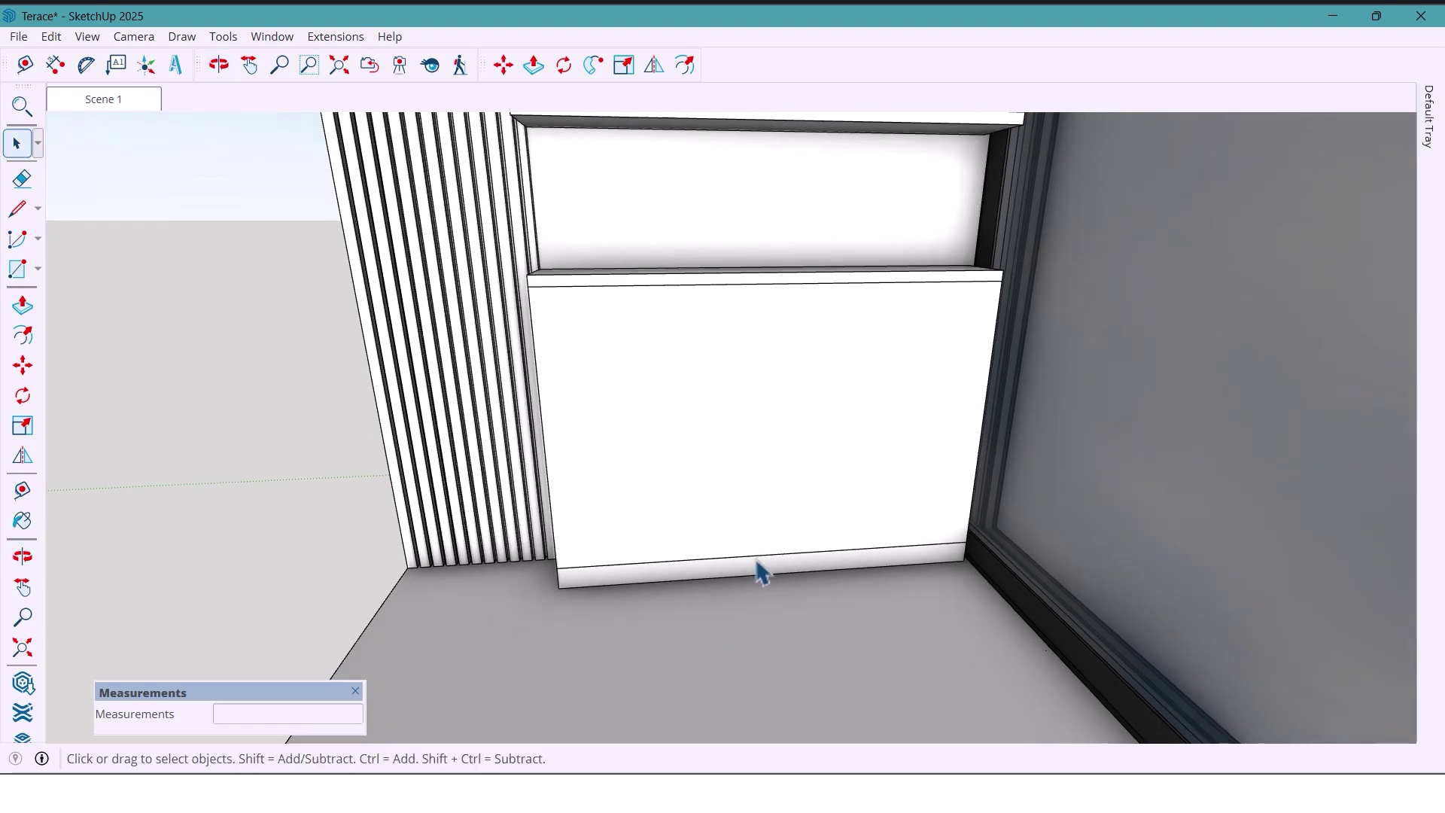
- Divide the cabinet's bottom edge into 2 and draw a vertical seam from its midpoint
{"action": "right_click", "coordinate": [757, 557]}
{"action": "left_click", "coordinate": [832, 261]}
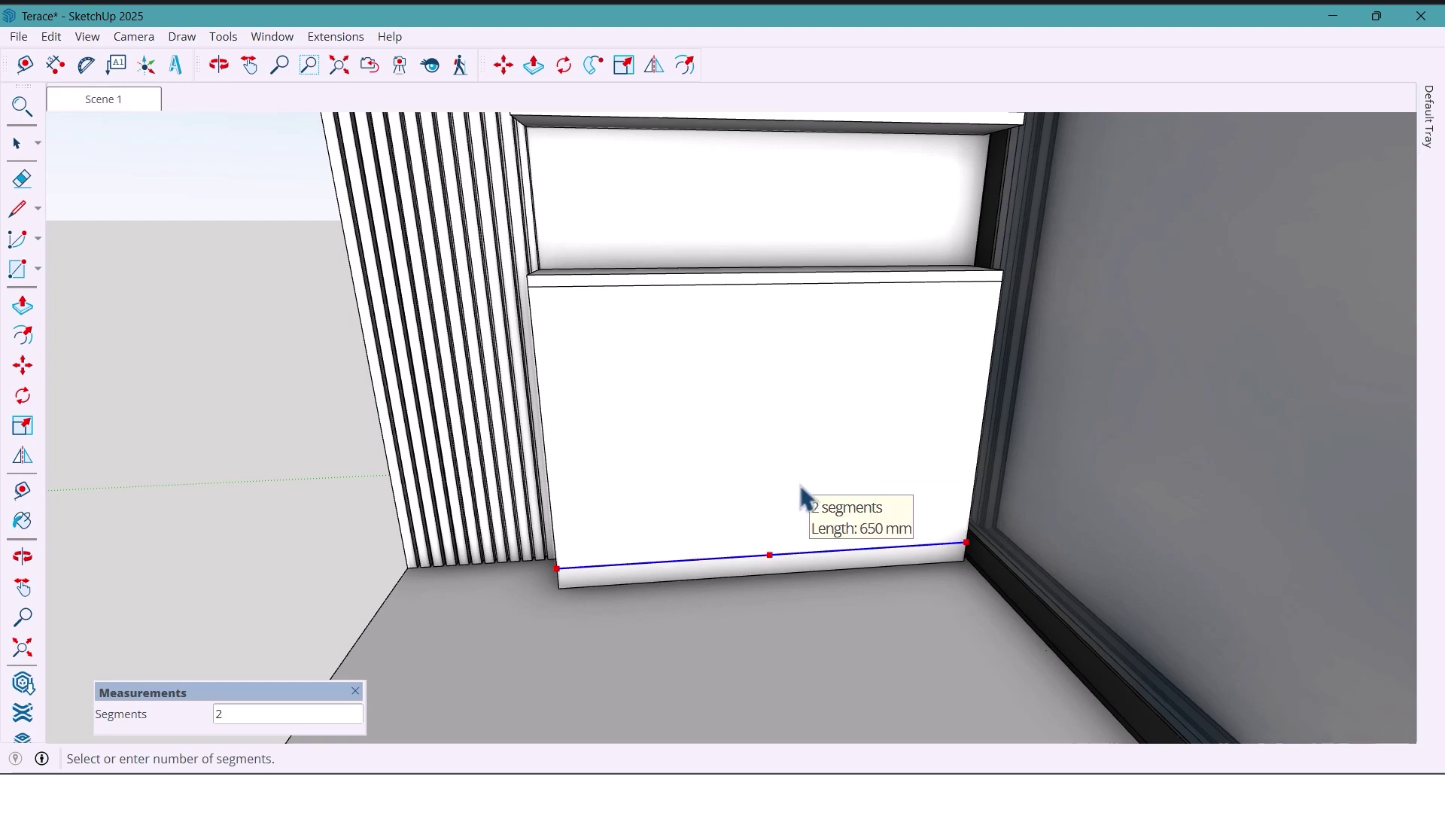
{"action": "left_click", "coordinate": [769, 559]}
{"action": "middle_click_drag", "start_coordinate": [783, 286], "coordinate": [777, 536]}
- Copy the seam line 5 mm sideways to form the central door gap
{"action": "key", "text": "space"}
{"action": "left_click", "coordinate": [778, 536]}
{"action": "key", "text": "m"}
{"action": "scroll", "coordinate": [778, 536], "scroll_direction": "up", "scroll_amount": 5}
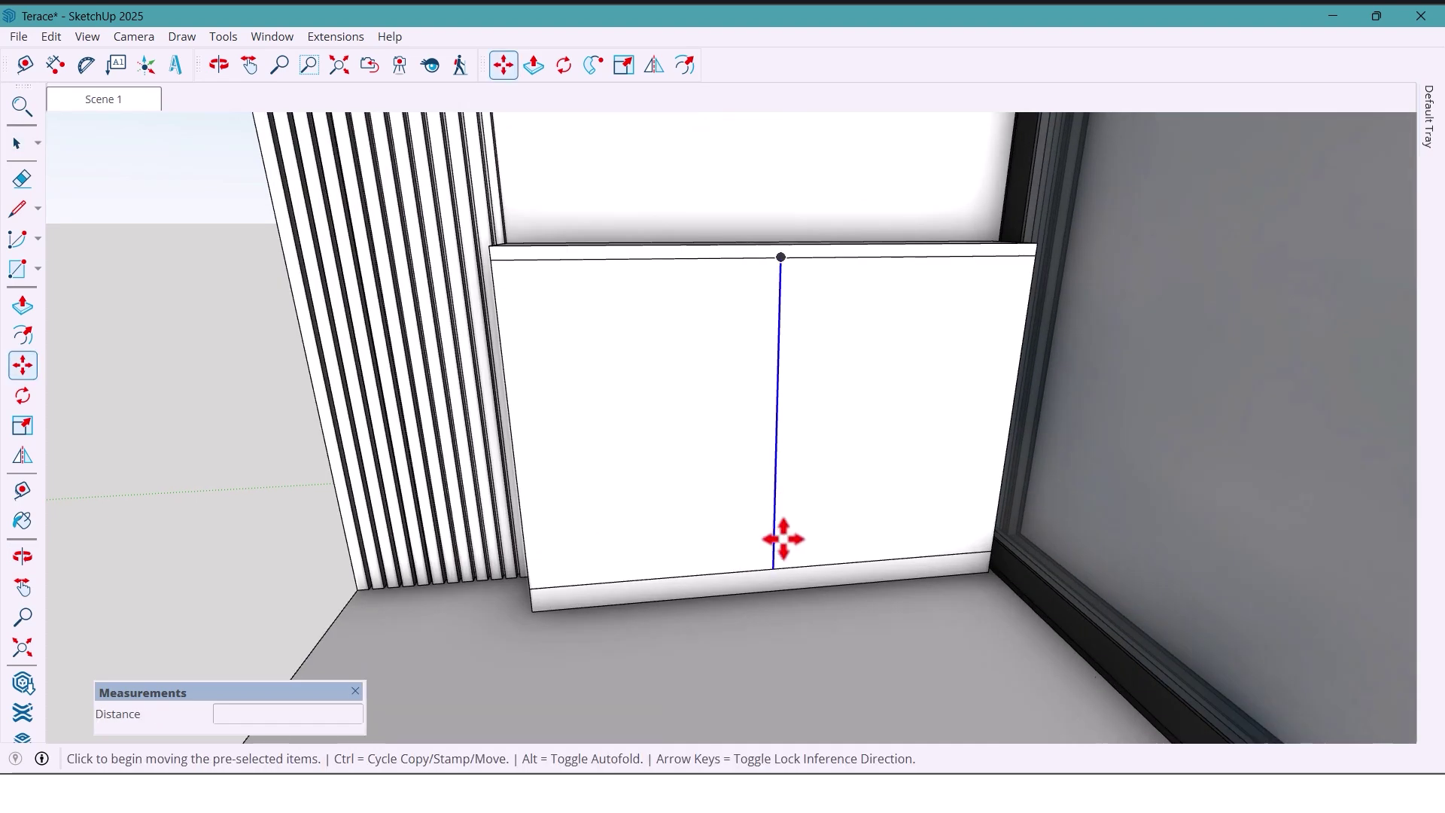
{"action": "key", "text": "ctrl"}
{"action": "left_click", "coordinate": [769, 582]}
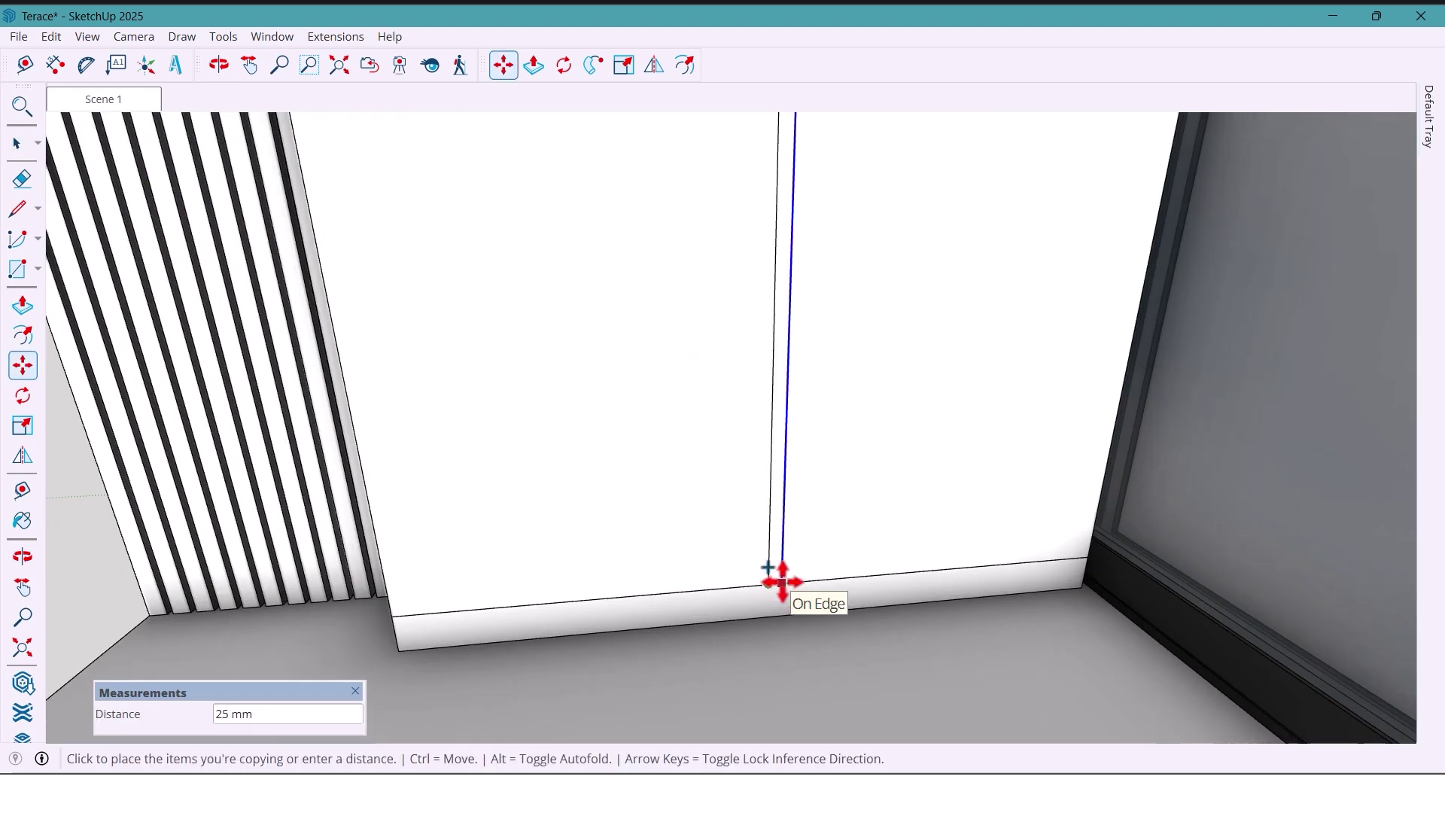
{"action": "key", "text": "Return"}
{"action": "scroll", "coordinate": [783, 581], "scroll_direction": "down", "scroll_amount": 3}
- Copy the cabinet's left and right edges slightly inward to create the side door gaps
{"action": "key", "text": "ctrl"}
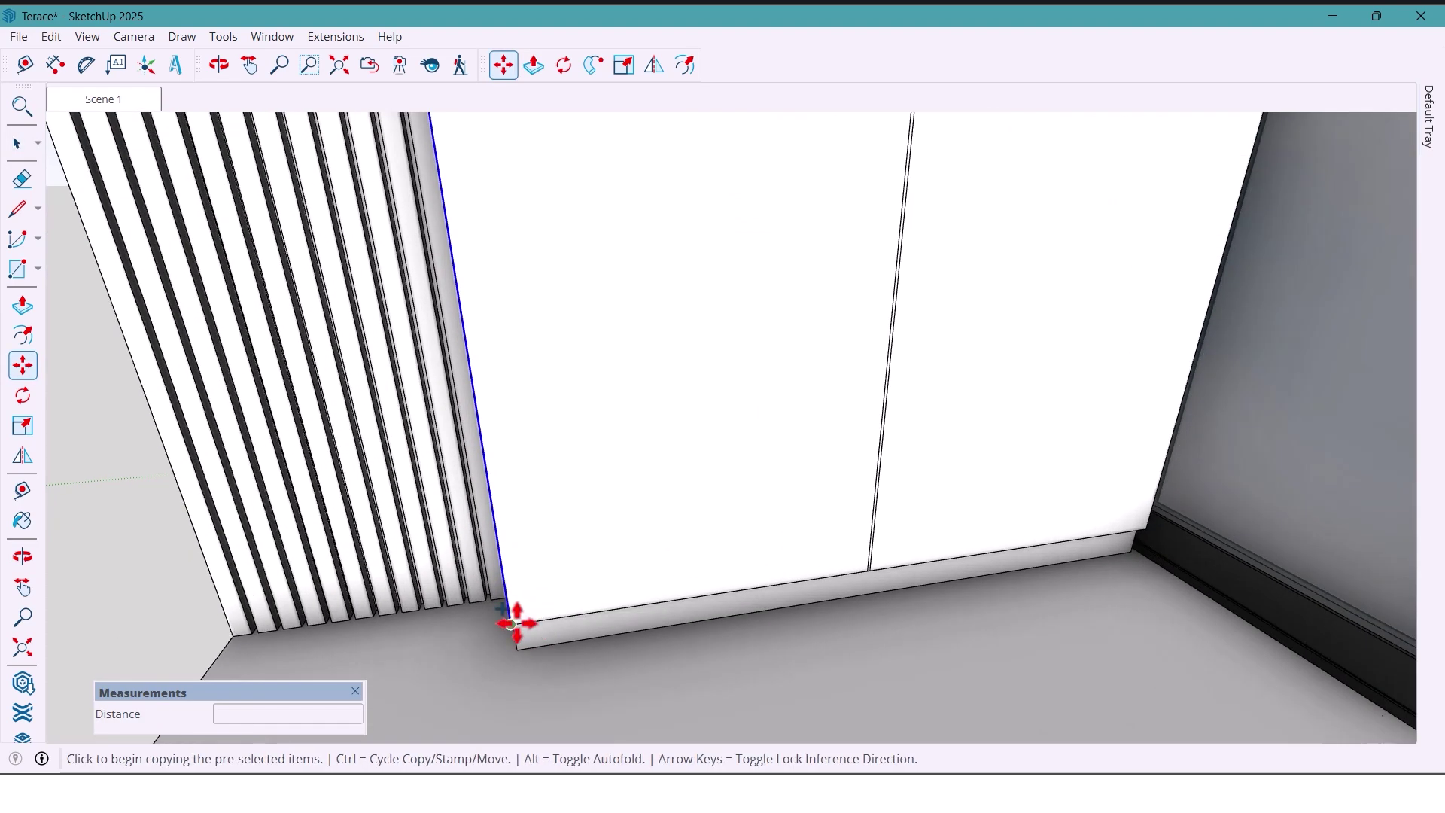
{"action": "left_click", "coordinate": [519, 623]}
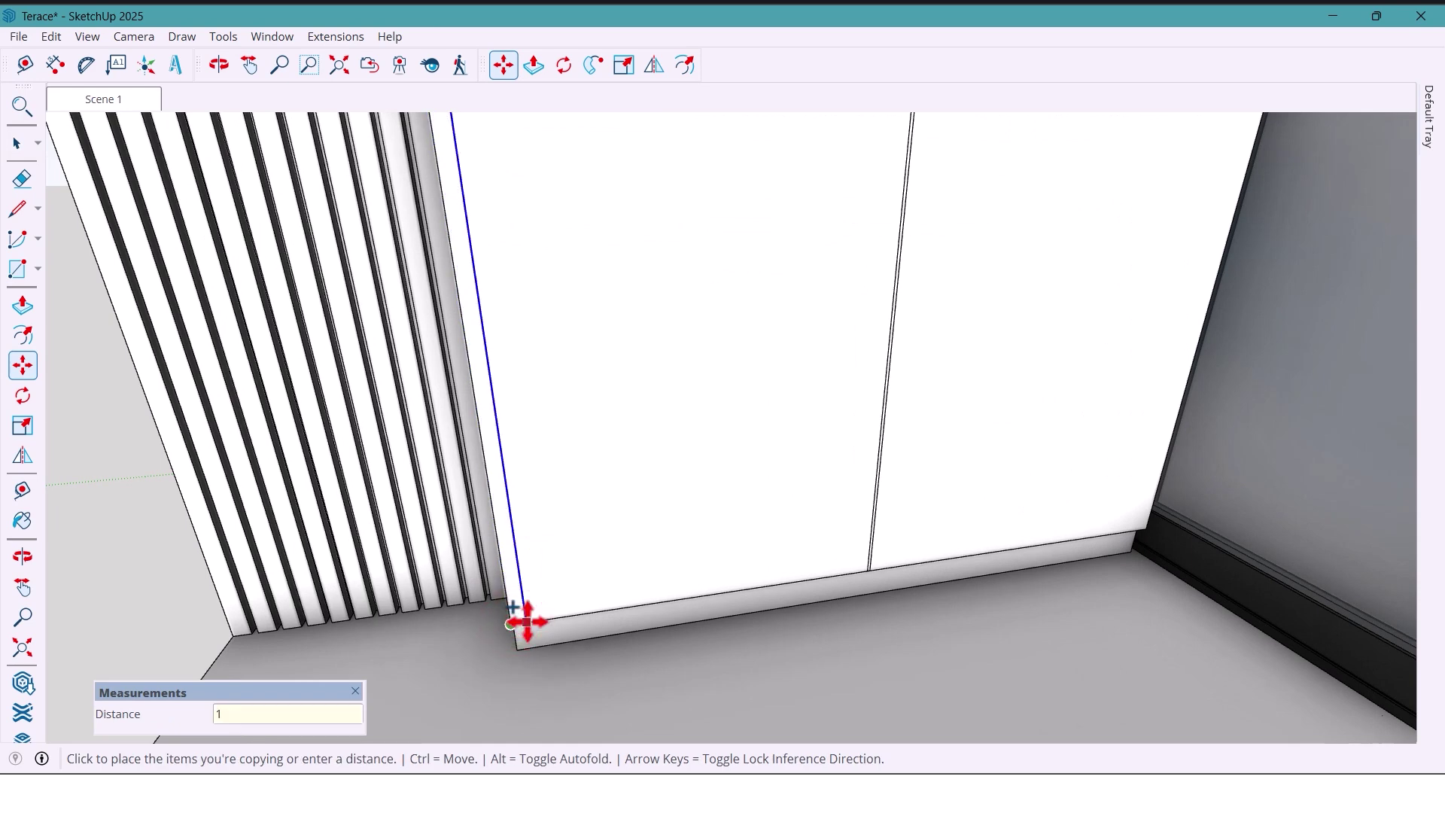
{"action": "key", "text": "Return"}
{"action": "scroll", "coordinate": [523, 620], "scroll_direction": "down", "scroll_amount": 3}
{"action": "middle_click_drag", "start_coordinate": [522, 619], "coordinate": [909, 546]}
{"action": "key", "text": "space"}
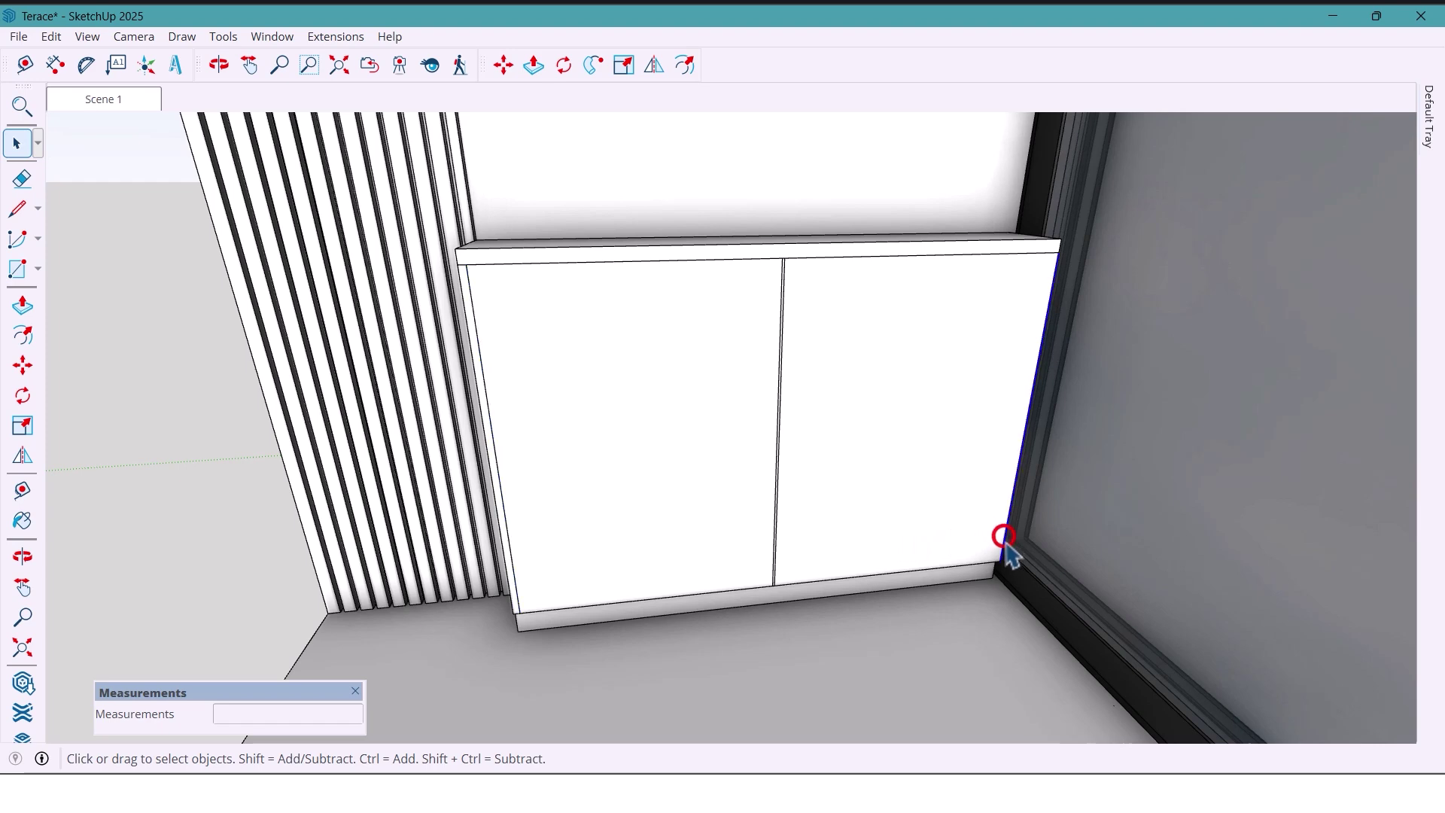
{"action": "scroll", "coordinate": [1000, 550], "scroll_direction": "up", "scroll_amount": 3}
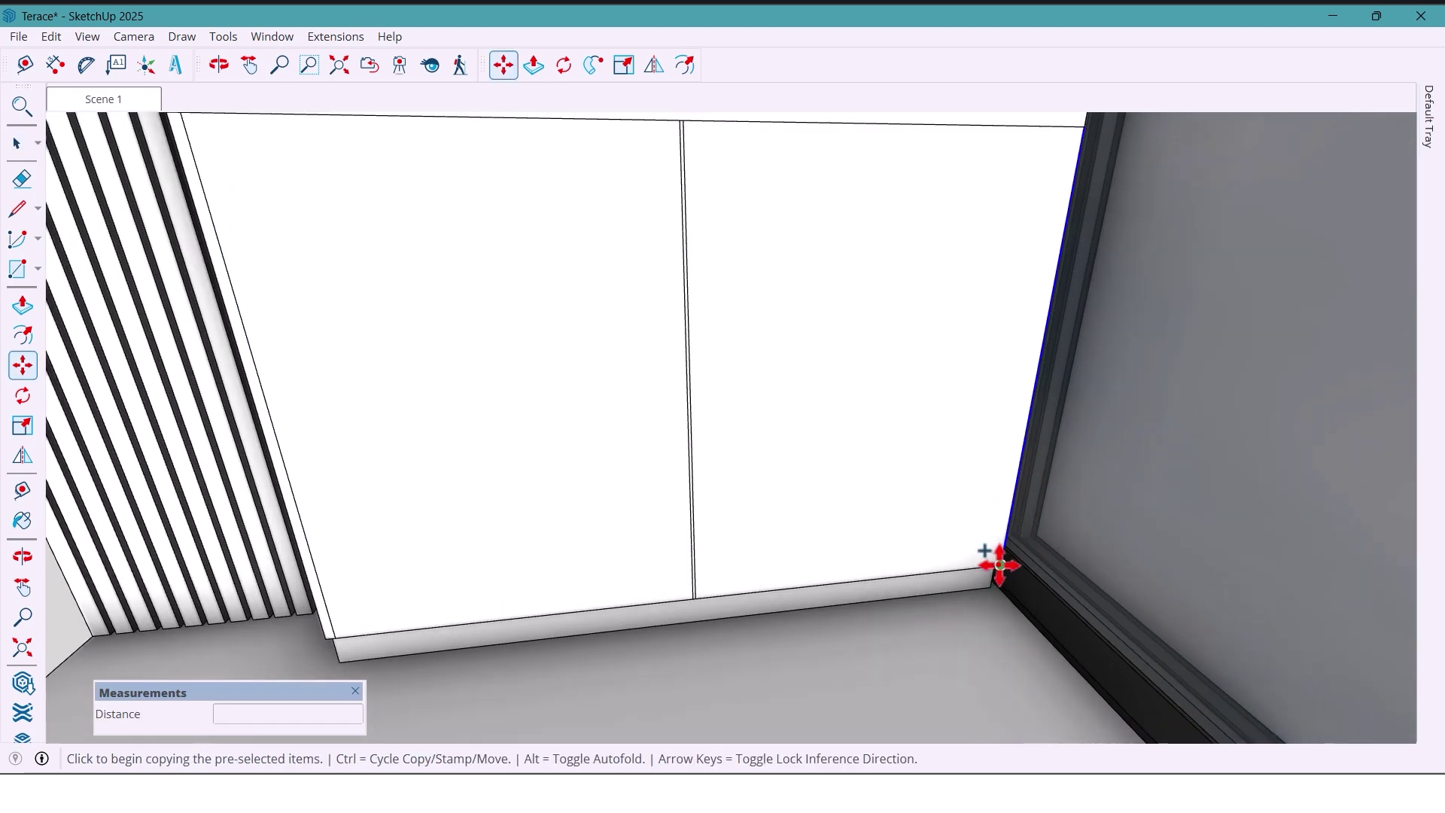
{"action": "left_click", "coordinate": [1000, 564]}
{"action": "key", "text": "Return"}
{"action": "scroll", "coordinate": [935, 601], "scroll_direction": "down", "scroll_amount": 3}
{"action": "key", "text": "space"}
{"action": "middle_click_drag", "start_coordinate": [936, 600], "coordinate": [764, 565]}
{"action": "scroll", "coordinate": [905, 593], "scroll_direction": "down", "scroll_amount": 3}
{"action": "left_click", "coordinate": [767, 566]}
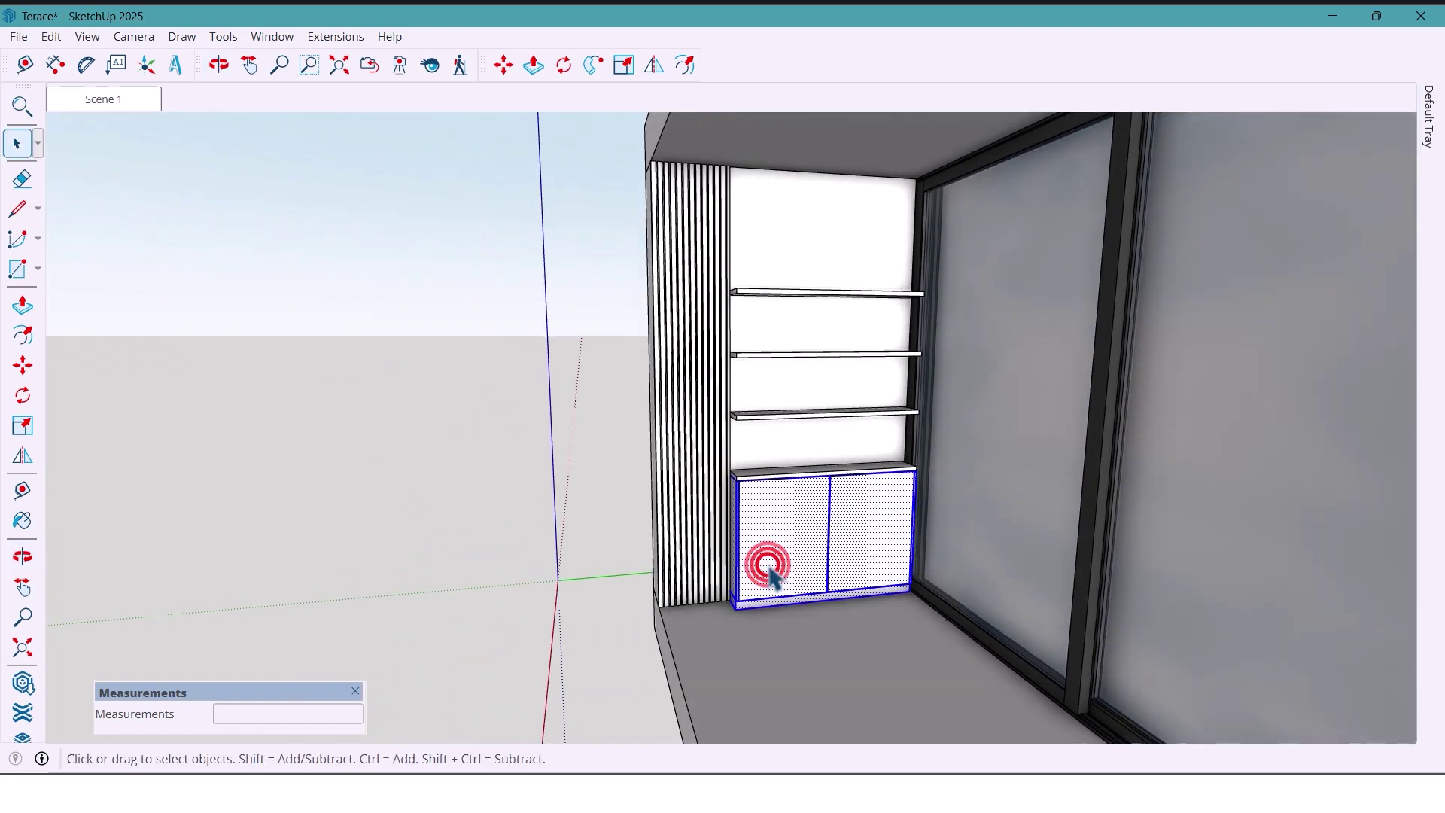
- Make the cabinet parts into one group, then hide that cabinet group
{"action": "right_click", "coordinate": [771, 572]}
{"action": "left_click", "coordinate": [861, 183]}
{"action": "left_click", "coordinate": [604, 499]}
{"action": "middle_click_drag", "start_coordinate": [604, 499], "coordinate": [823, 542]}
{"action": "right_click", "coordinate": [823, 542]}
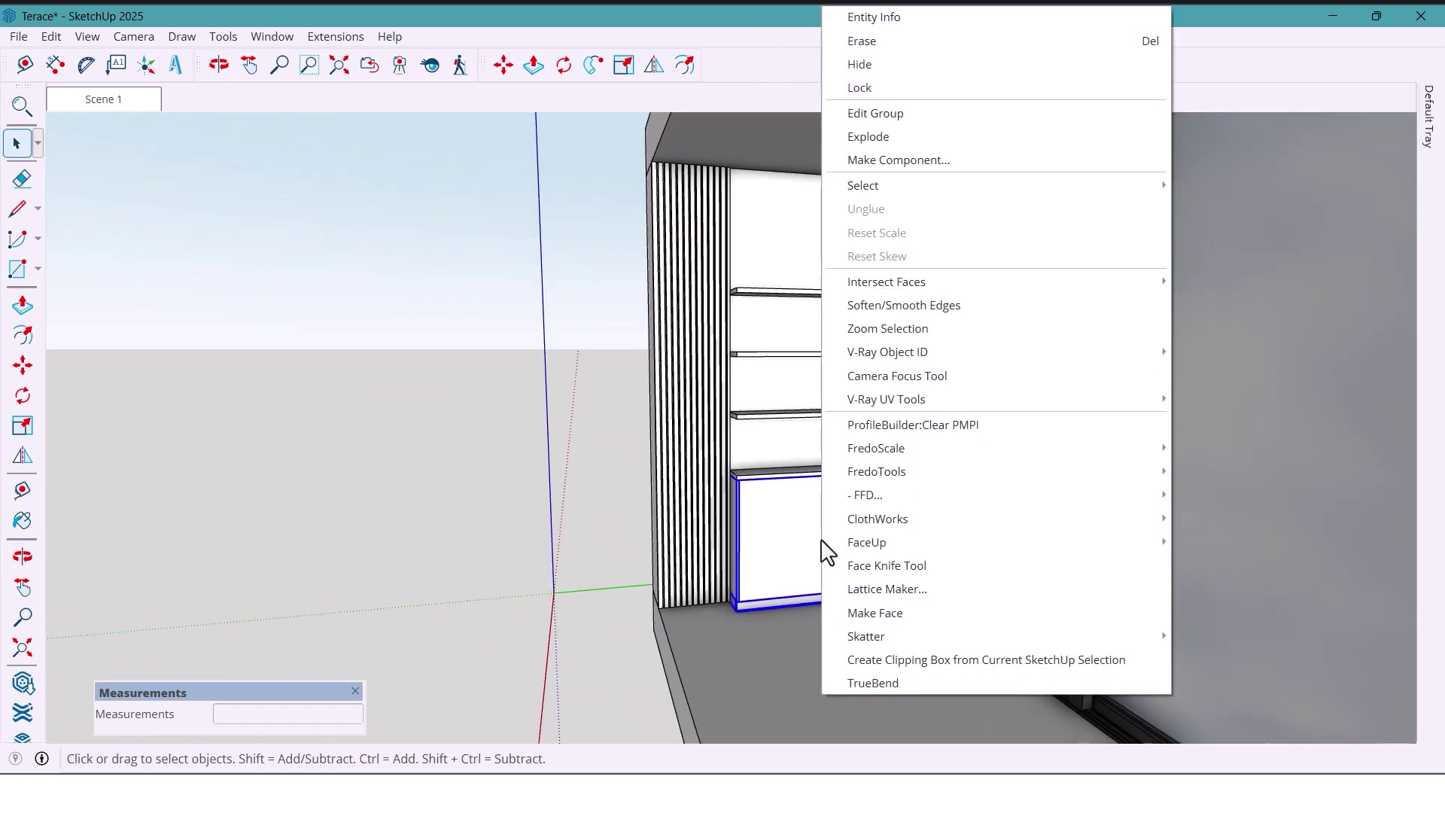
{"action": "left_click", "coordinate": [843, 68]}
{"action": "middle_click_drag", "start_coordinate": [877, 572], "coordinate": [1082, 441]}
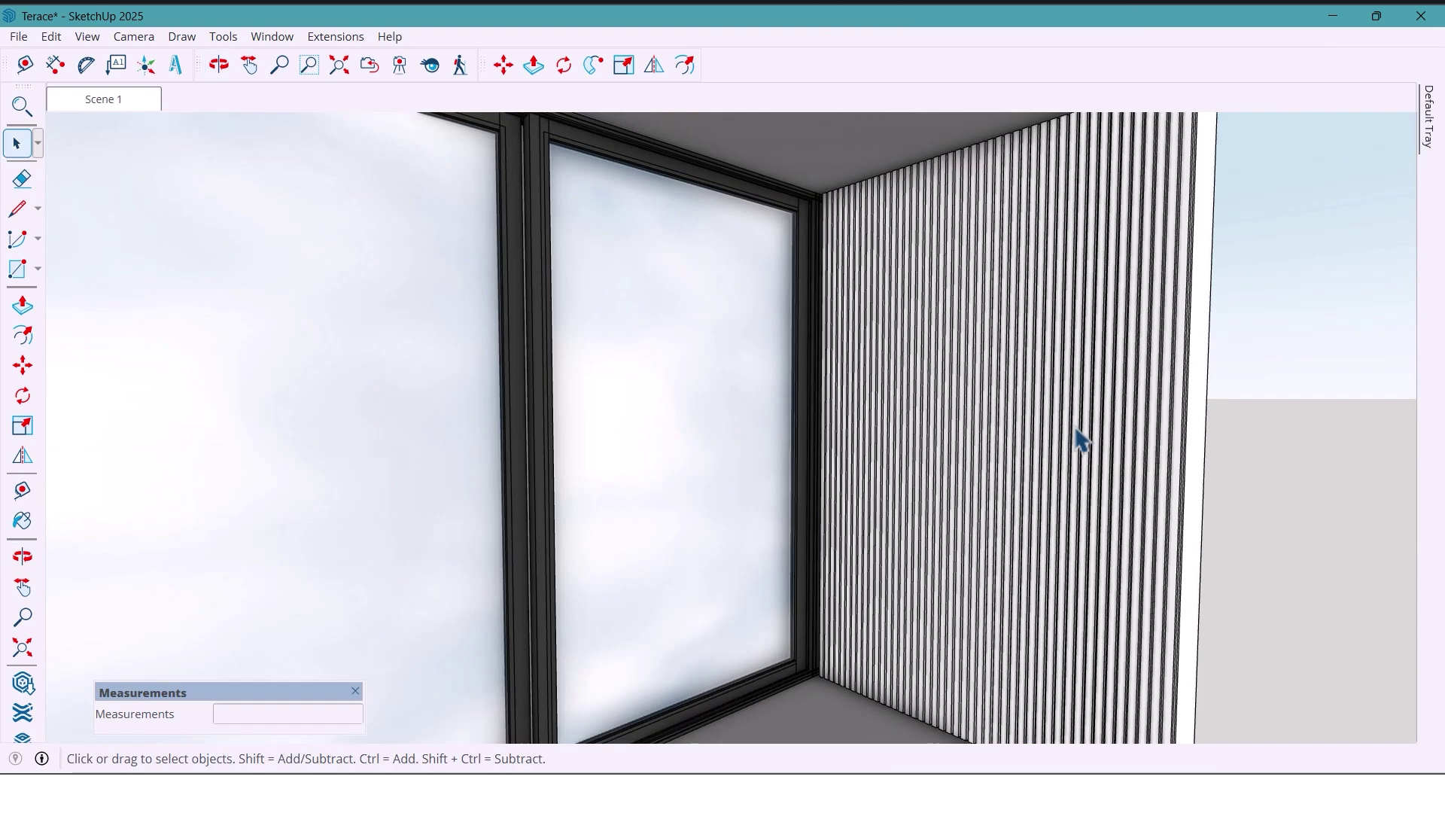
- Pin the Materials tray and paint both slatted louvre walls with Veneer_B01_120cm
{"action": "mouse_move", "coordinate": [1437, 155]}
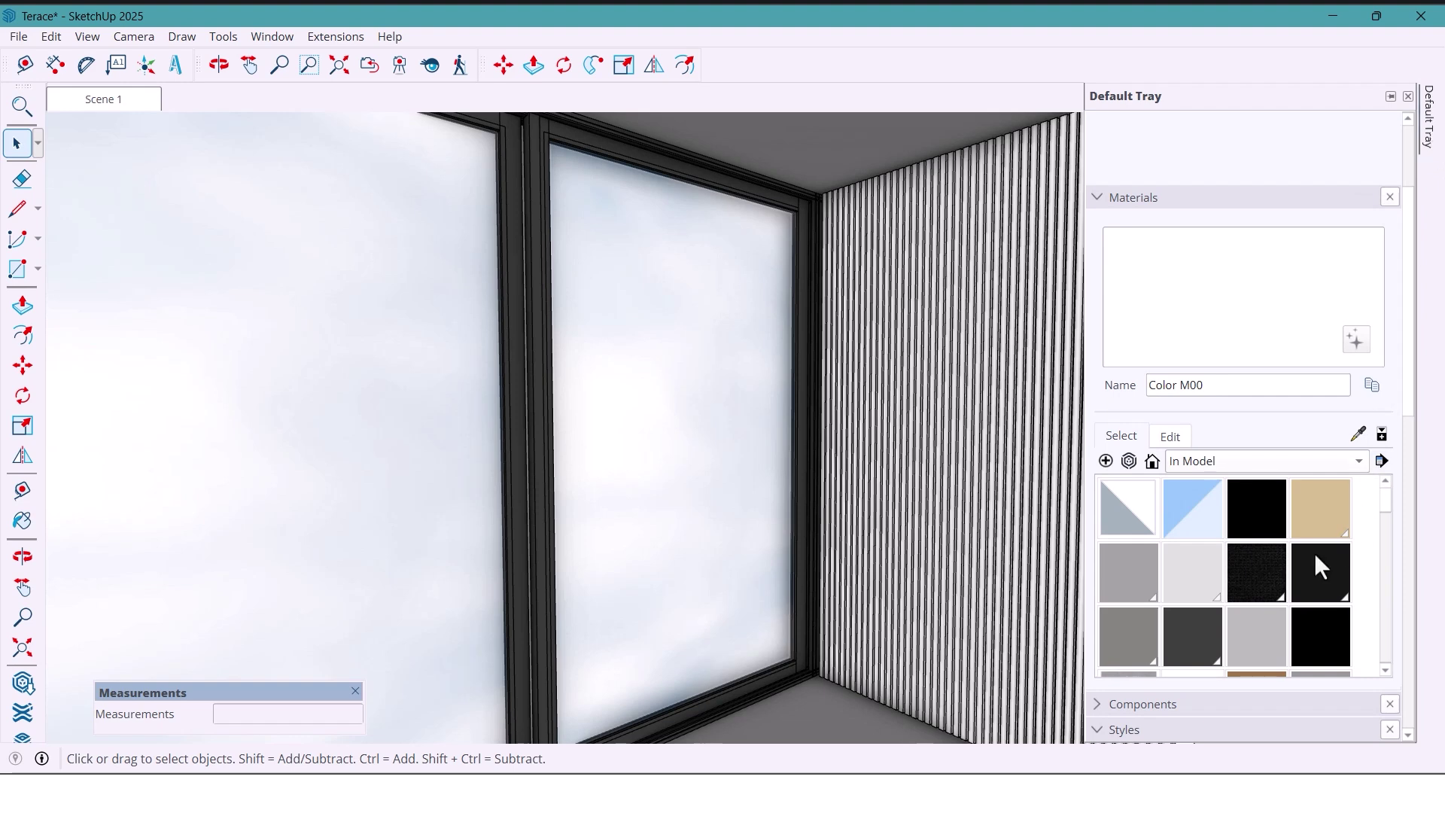
{"action": "left_click", "coordinate": [1392, 98]}
{"action": "scroll", "coordinate": [1363, 548], "scroll_direction": "down", "scroll_amount": 3}
{"action": "scroll", "coordinate": [1343, 551], "scroll_direction": "down", "scroll_amount": 5}
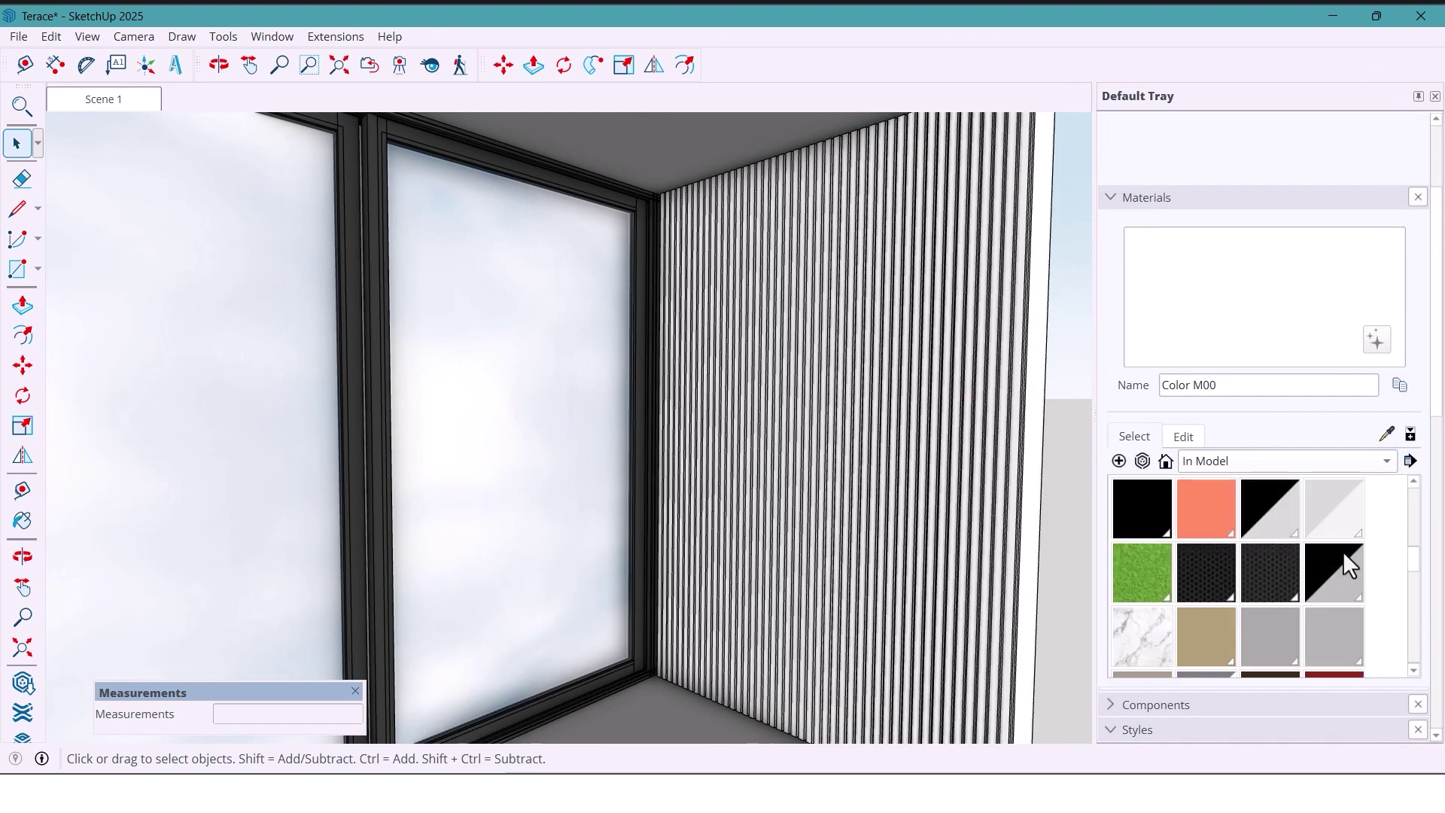
{"action": "scroll", "coordinate": [1343, 551], "scroll_direction": "down", "scroll_amount": 4}
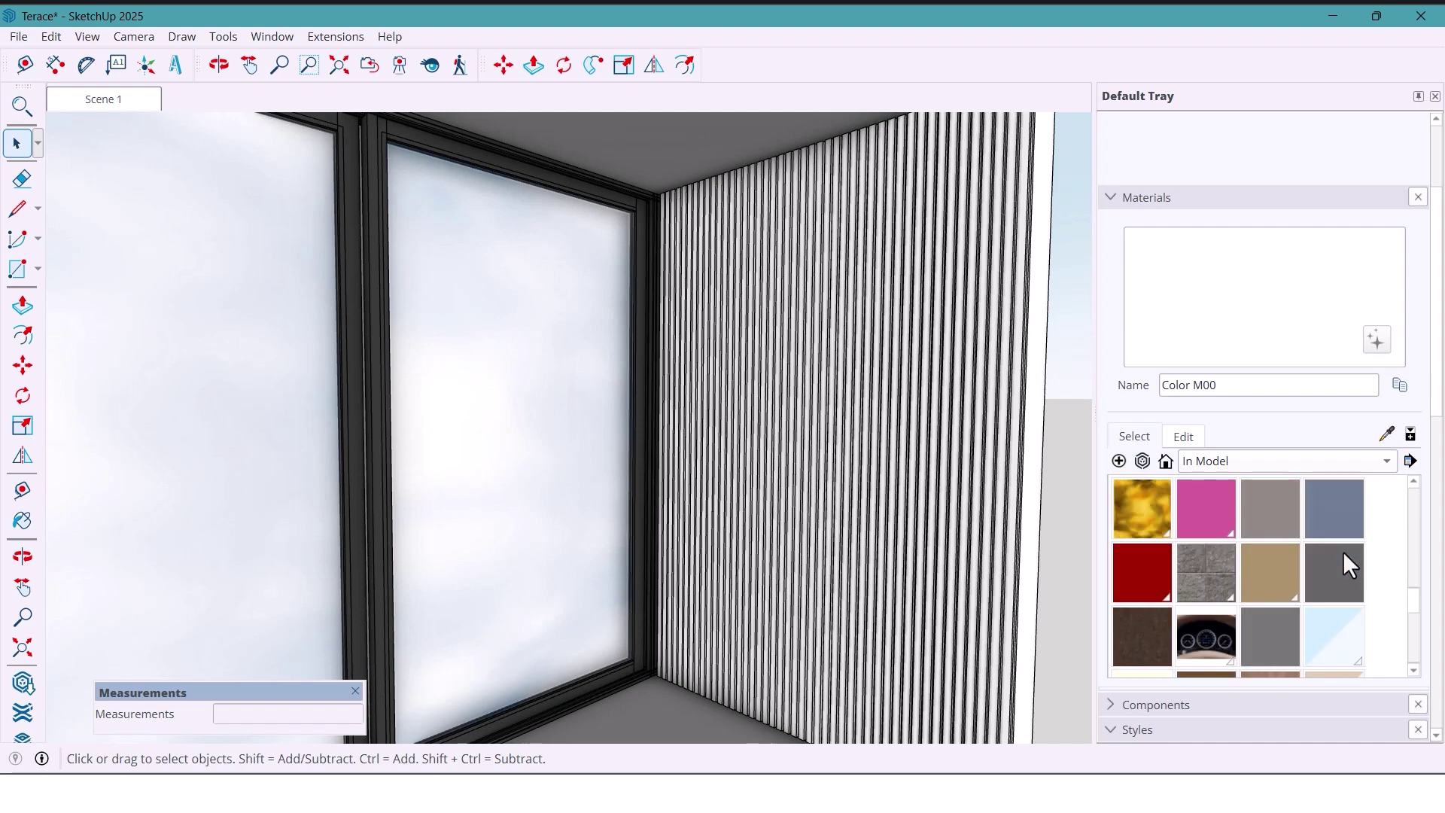
{"action": "left_click", "coordinate": [1279, 587]}
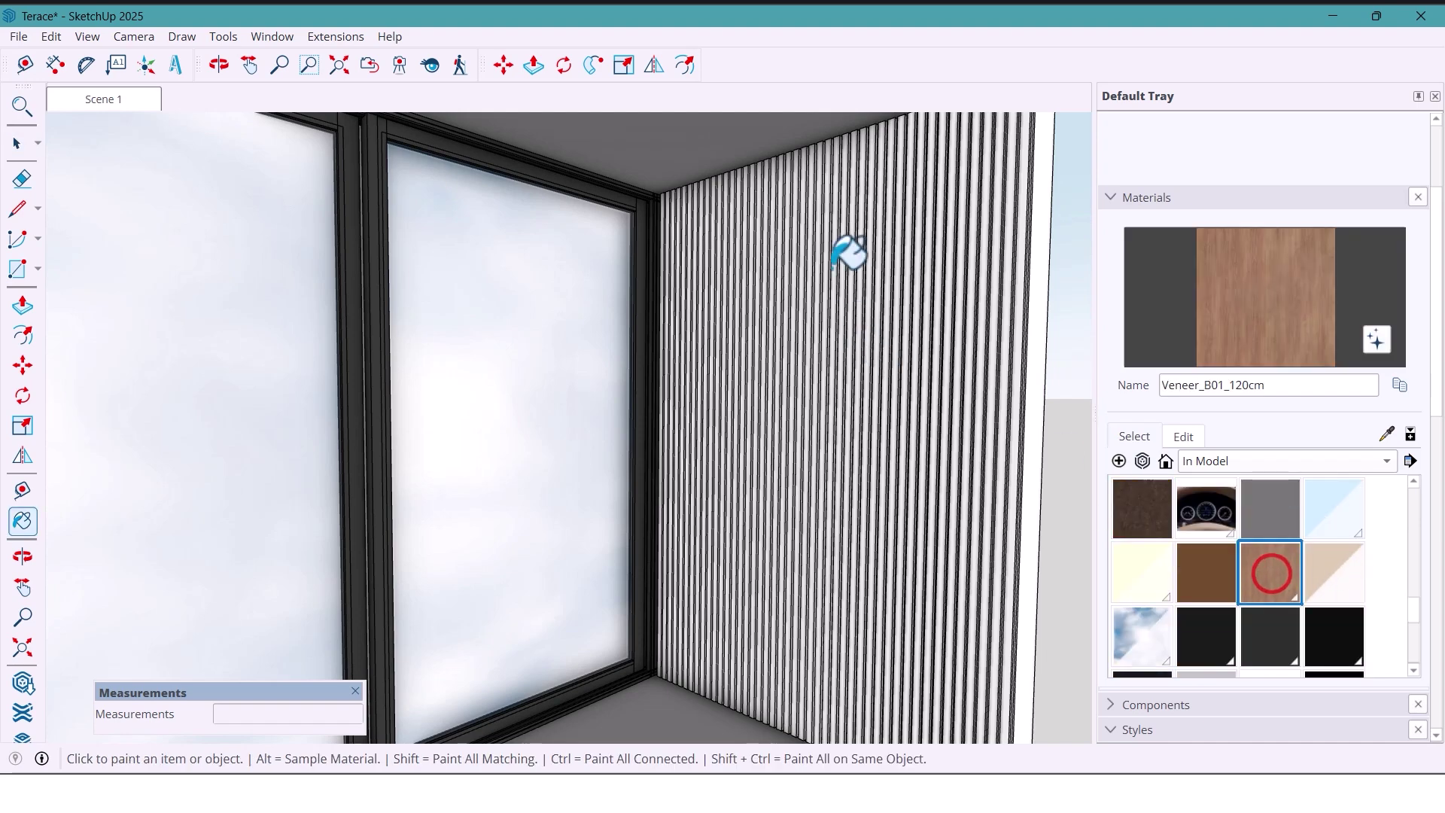
{"action": "left_click", "coordinate": [878, 265]}
{"action": "mouse_move", "coordinate": [951, 387]}
{"action": "middle_mouse_down"}
{"action": "mouse_move", "coordinate": [1084, 407]}
{"action": "mouse_move", "coordinate": [1038, 361]}
{"action": "mouse_move", "coordinate": [913, 399]}
{"action": "mouse_move", "coordinate": [364, 462]}
{"action": "mouse_move", "coordinate": [263, 331]}
{"action": "mouse_move", "coordinate": [371, 371]}
{"action": "mouse_move", "coordinate": [426, 256]}
{"action": "middle_mouse_up"}
{"action": "scroll", "coordinate": [888, 317], "scroll_direction": "down", "scroll_amount": 6}
{"action": "scroll", "coordinate": [264, 331], "scroll_direction": "up", "scroll_amount": 6}
{"action": "left_click", "coordinate": [286, 333]}
- Enter the shelf group and paint the shelves with the same veneer
{"action": "key", "text": "space"}
{"action": "double_click", "coordinate": [429, 381]}
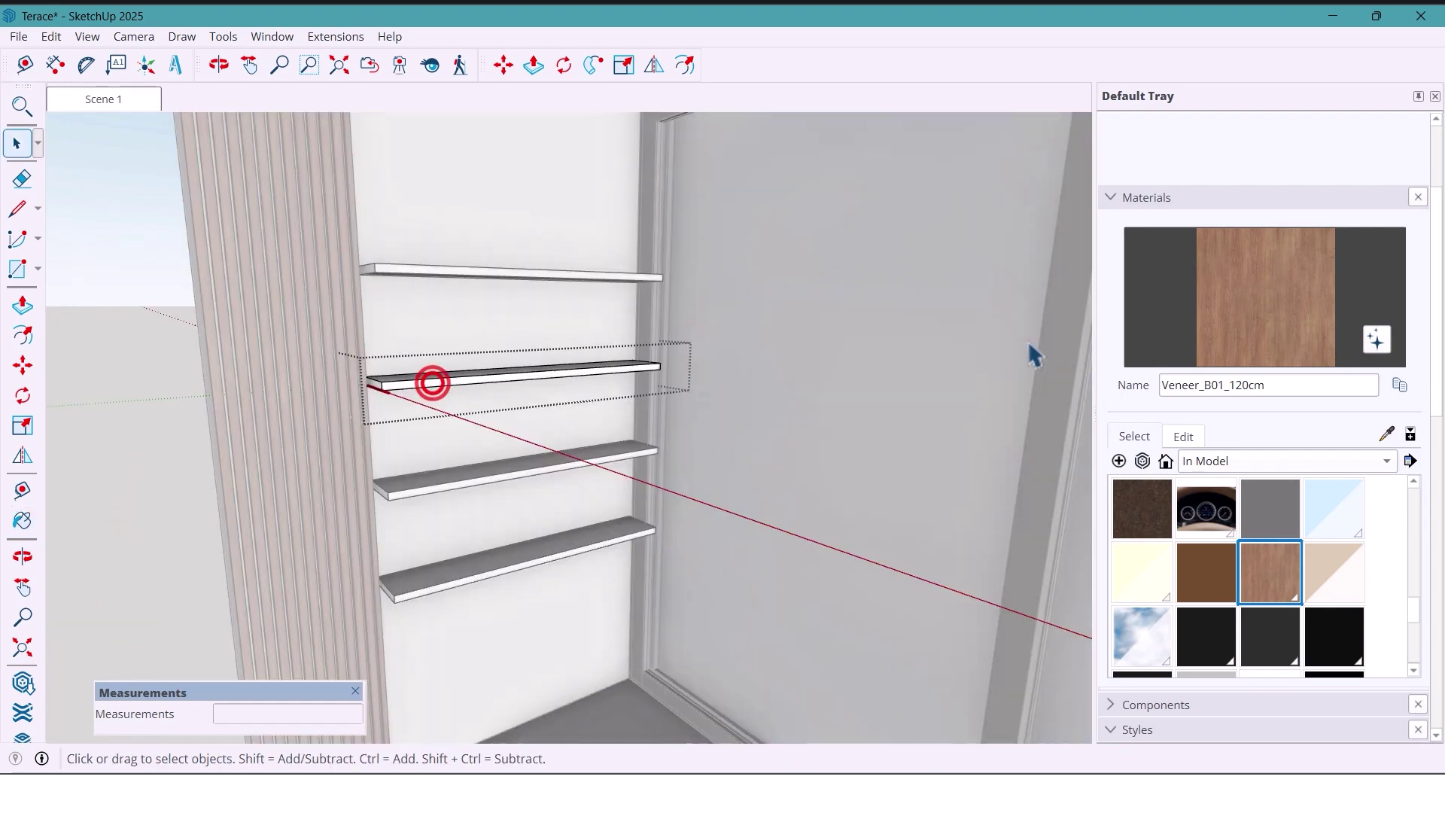
{"action": "left_click", "coordinate": [1264, 320]}
{"action": "left_click", "coordinate": [542, 359]}
{"action": "key", "text": "space"}
{"action": "mouse_move", "coordinate": [542, 355]}
{"action": "middle_mouse_down"}
{"action": "mouse_move", "coordinate": [542, 386]}
{"action": "mouse_move", "coordinate": [723, 395]}
{"action": "mouse_move", "coordinate": [670, 403]}
{"action": "mouse_move", "coordinate": [527, 365]}
{"action": "mouse_move", "coordinate": [581, 355]}
{"action": "mouse_move", "coordinate": [488, 395]}
{"action": "mouse_move", "coordinate": [1053, 489]}
{"action": "middle_mouse_up"}
{"action": "scroll", "coordinate": [1225, 517], "scroll_direction": "up", "scroll_amount": 2}
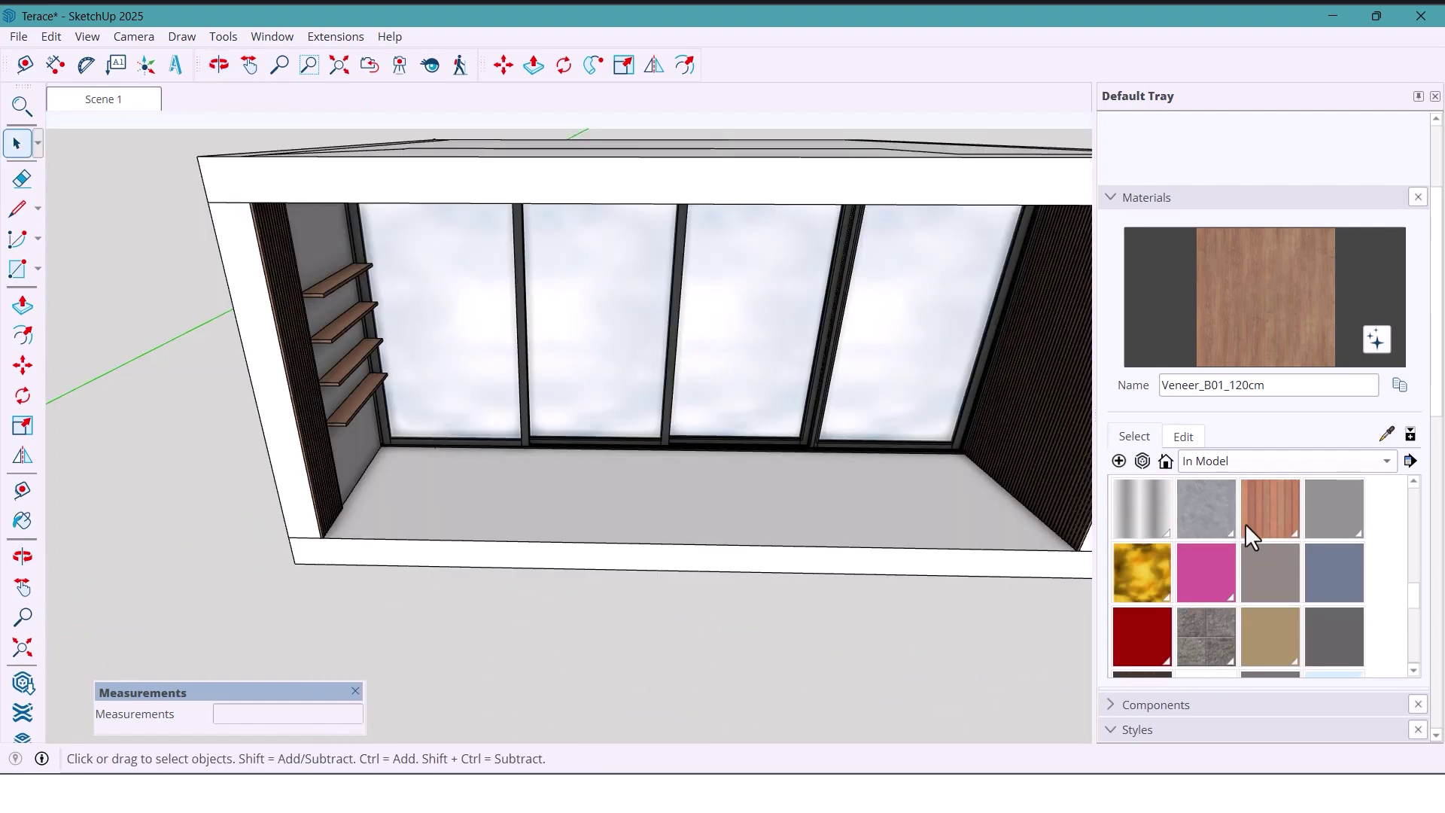
- Enter the floor group and paint the floor with the Modern Siding wood material
{"action": "middle_click_drag", "start_coordinate": [749, 440], "coordinate": [761, 519]}
{"action": "left_click", "coordinate": [753, 508]}
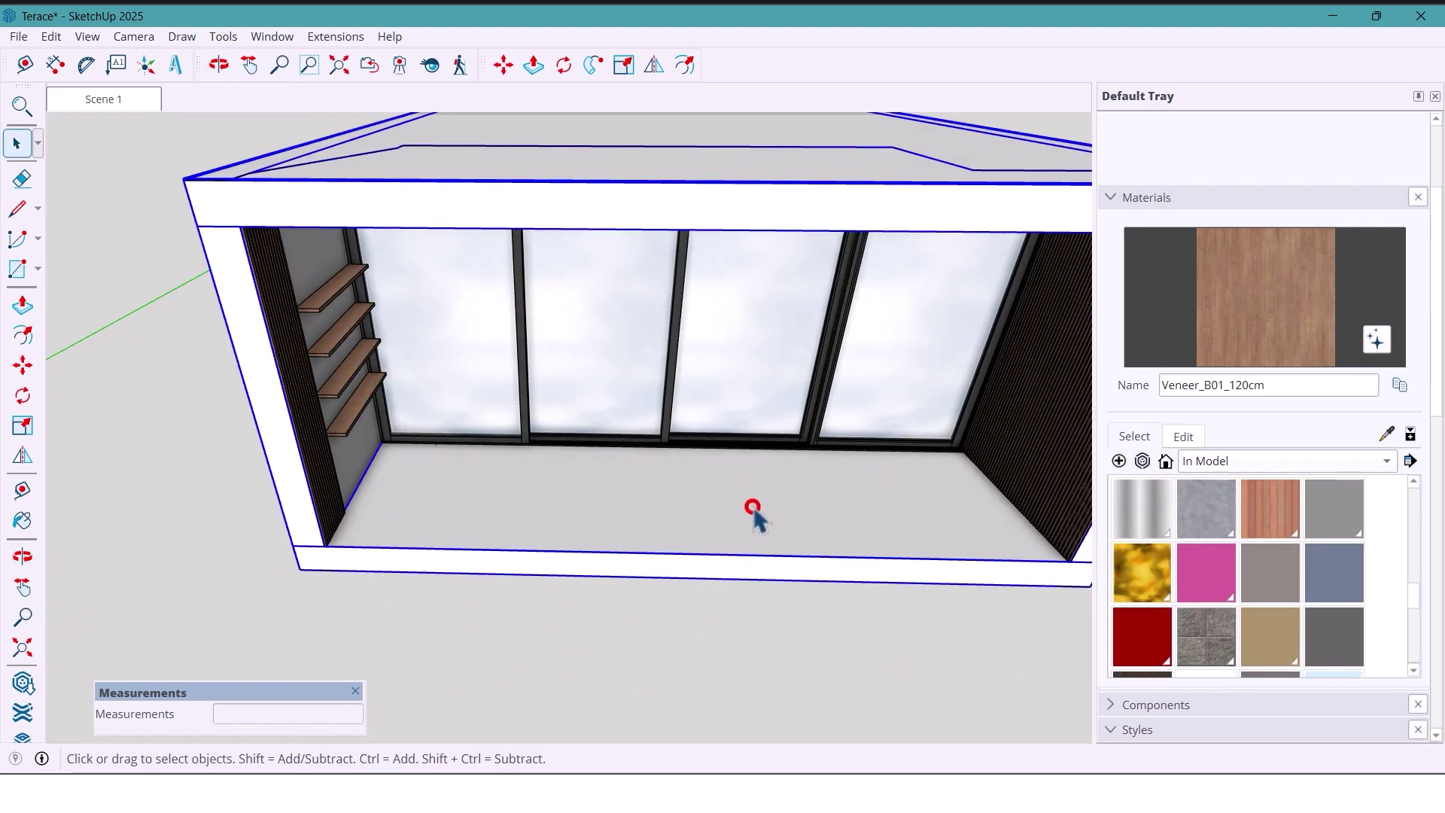
{"action": "double_click", "coordinate": [753, 506]}
{"action": "left_click", "coordinate": [1272, 517]}
{"action": "left_click", "coordinate": [871, 531]}
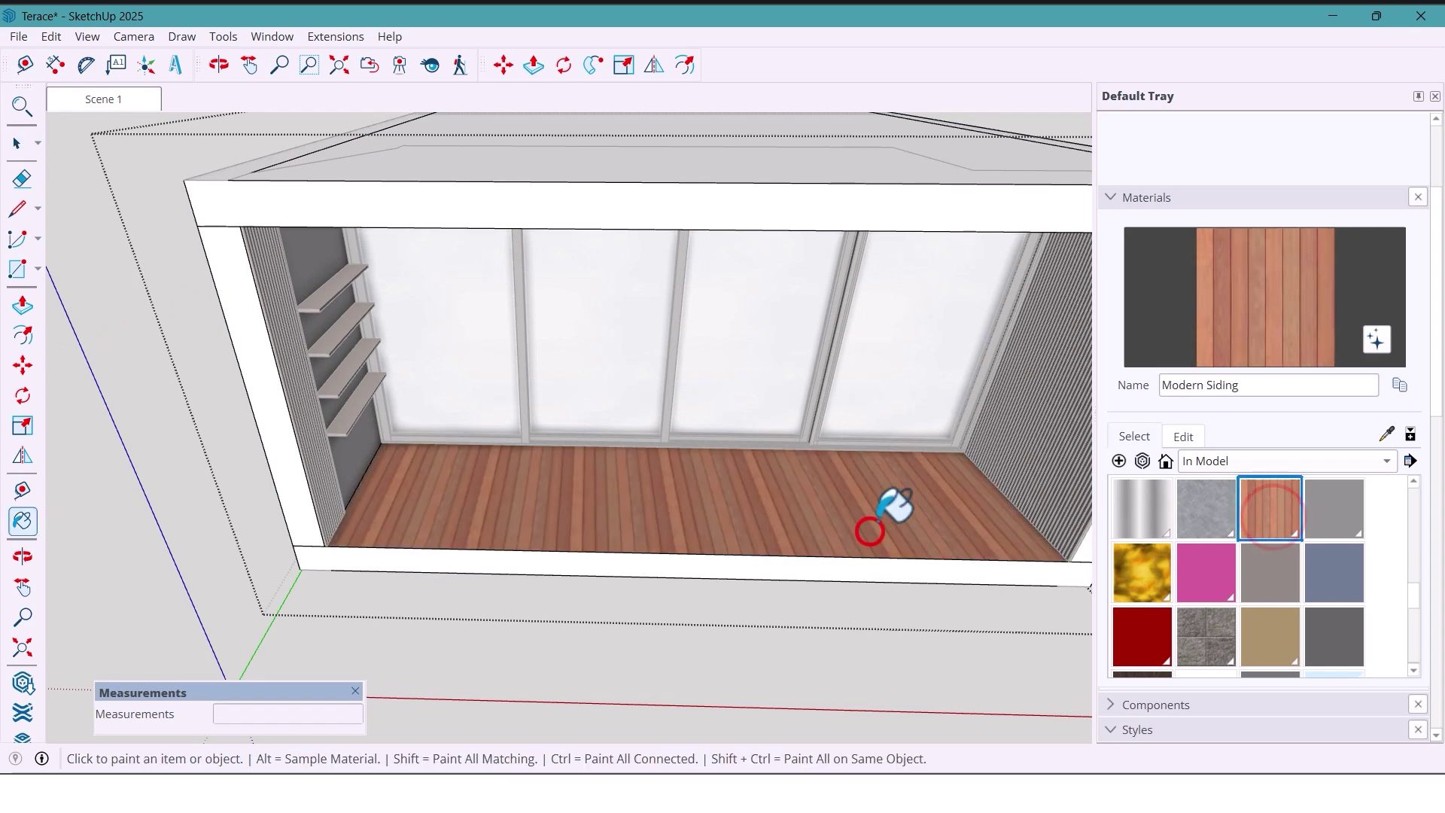
{"action": "scroll", "coordinate": [755, 508], "scroll_direction": "up", "scroll_amount": 4}
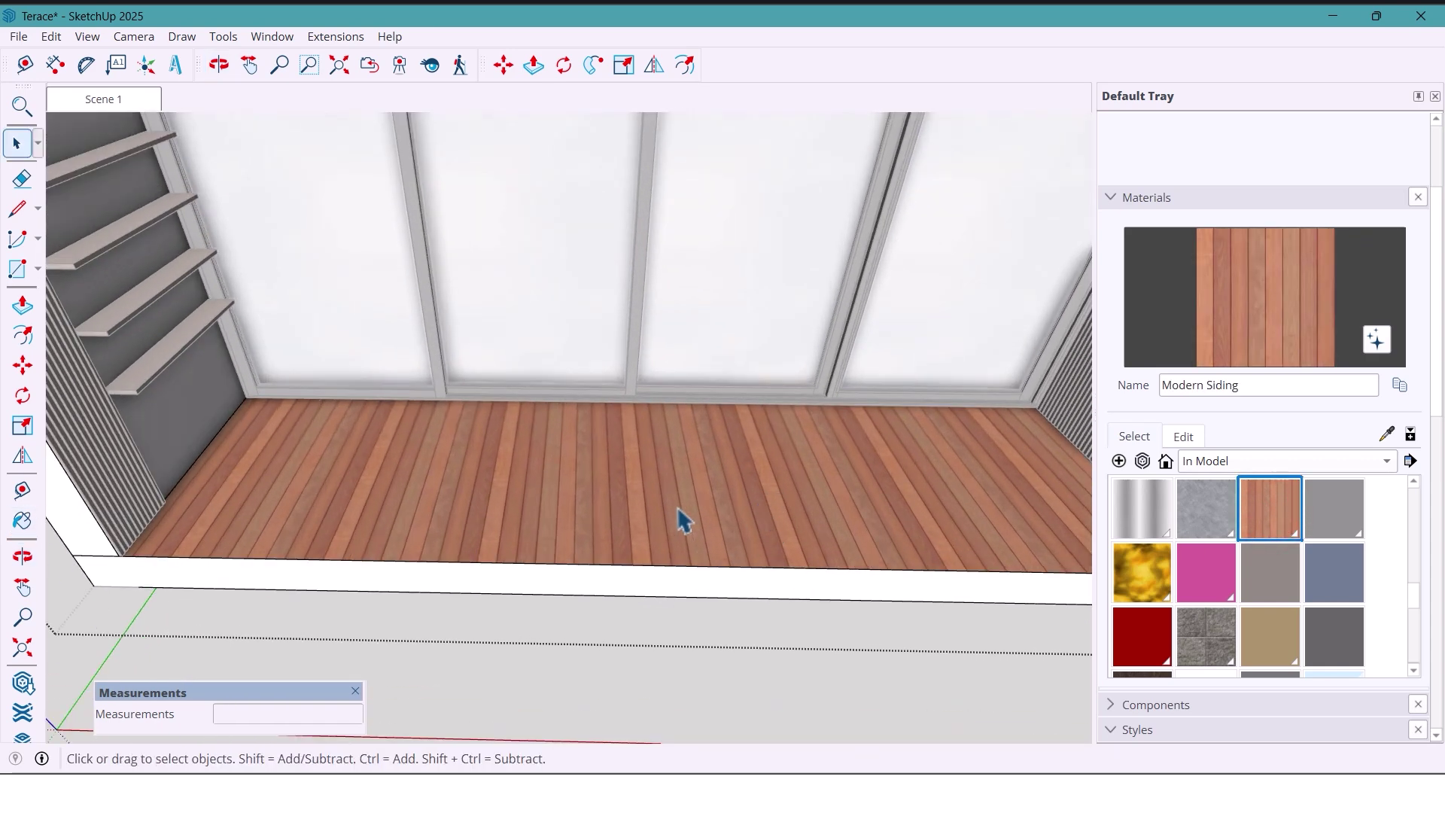
- Rotate the floor's Modern Siding texture 90° using Texture > Position
{"action": "left_click", "coordinate": [680, 516]}
{"action": "right_click", "coordinate": [677, 517]}
{"action": "left_click", "coordinate": [750, 326]}
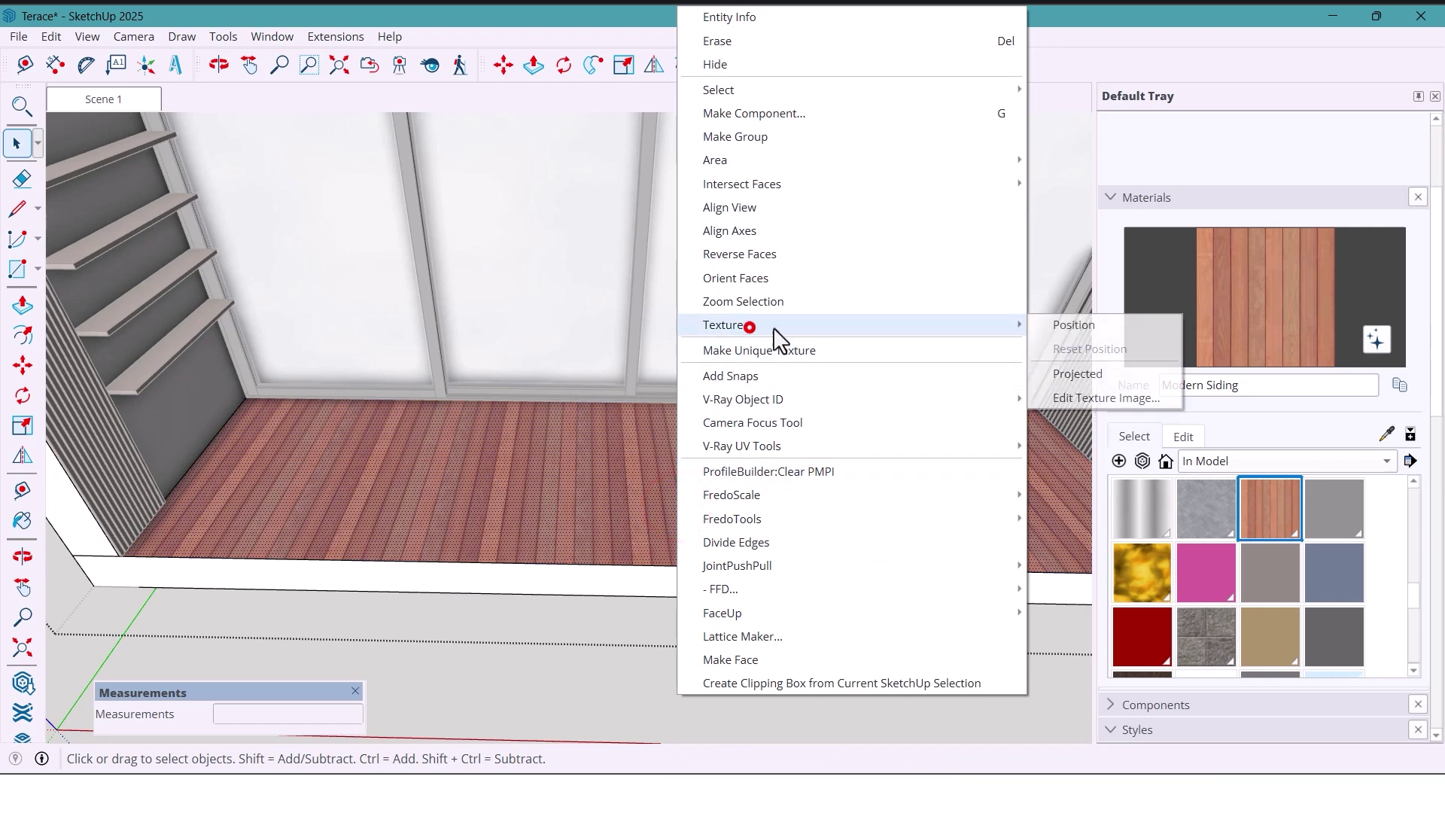
{"action": "left_click", "coordinate": [1082, 323]}
{"action": "right_click", "coordinate": [741, 518]}
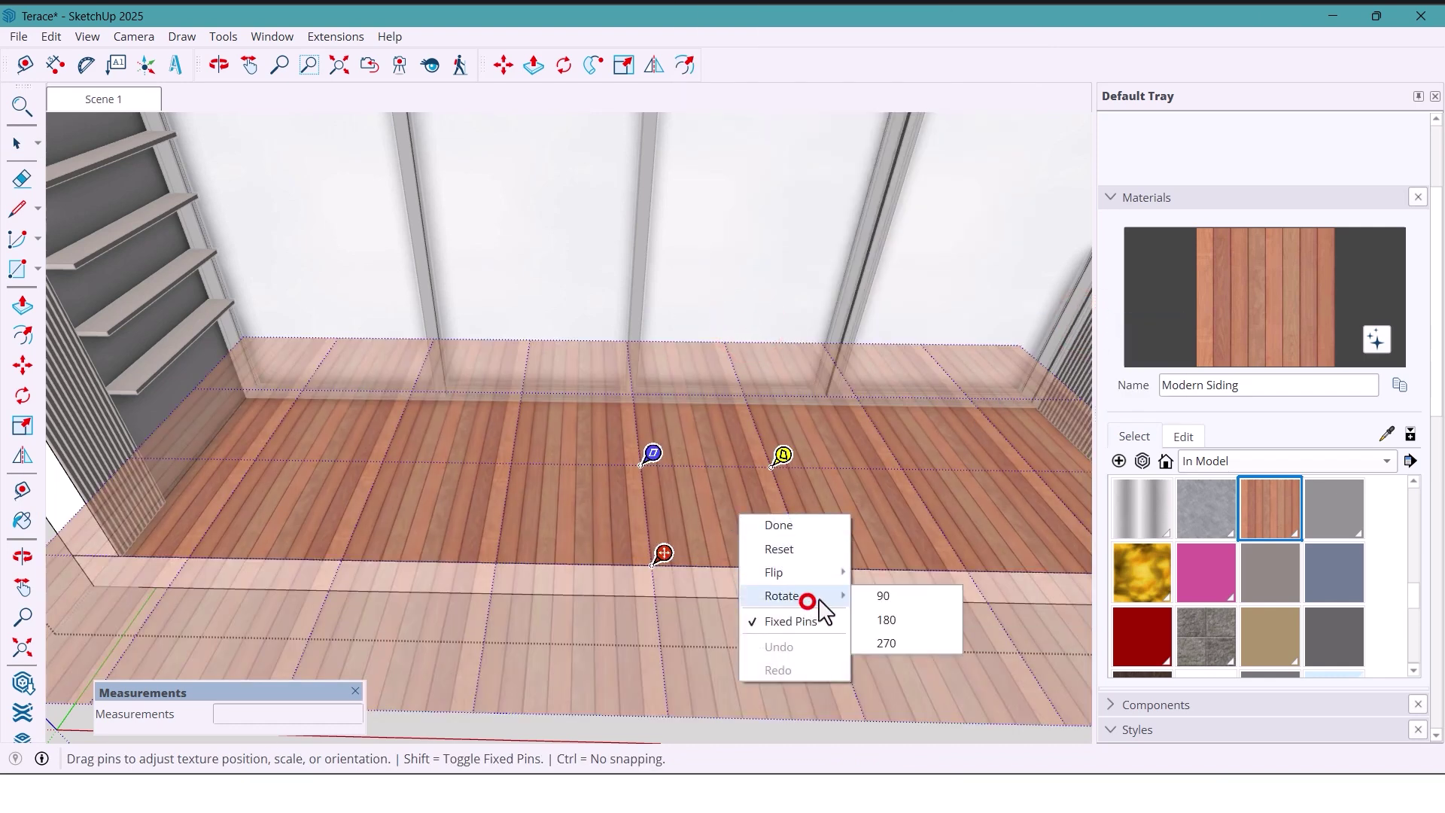
{"action": "left_click", "coordinate": [882, 595]}
{"action": "right_click", "coordinate": [666, 486]}
{"action": "left_click", "coordinate": [703, 500]}
- Orbit and zoom around the finished terrace to review shelves, chairs, table and plants
{"action": "scroll", "coordinate": [590, 497], "scroll_direction": "down", "scroll_amount": 3}
{"action": "middle_click_drag", "start_coordinate": [590, 496], "coordinate": [678, 487]}
{"action": "scroll", "coordinate": [697, 507], "scroll_direction": "up", "scroll_amount": 3}
{"action": "scroll", "coordinate": [583, 472], "scroll_direction": "down", "scroll_amount": 3}
{"action": "scroll", "coordinate": [742, 434], "scroll_direction": "up", "scroll_amount": 5}
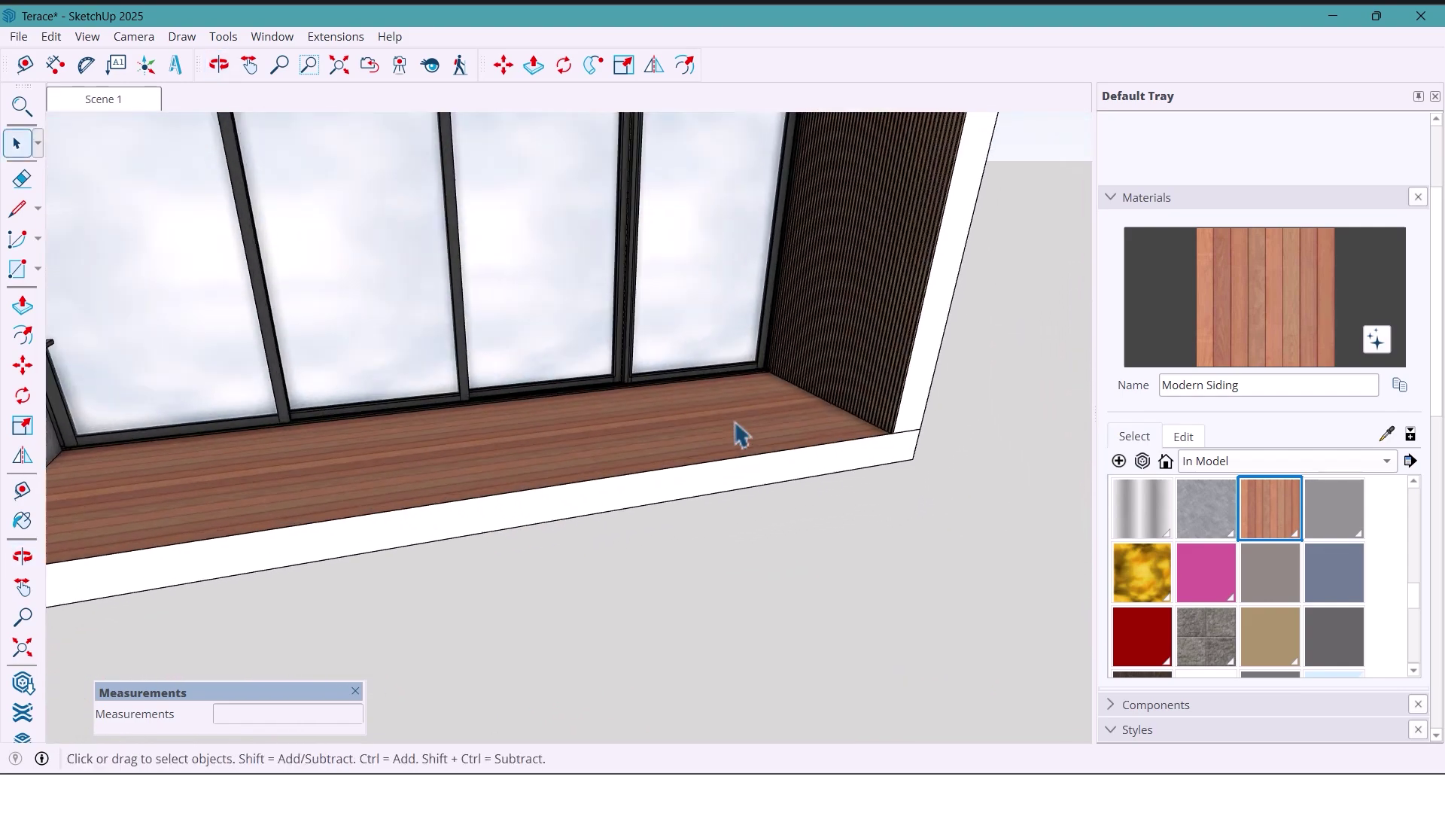
{"action": "middle_click_drag", "start_coordinate": [742, 434], "coordinate": [618, 474]}
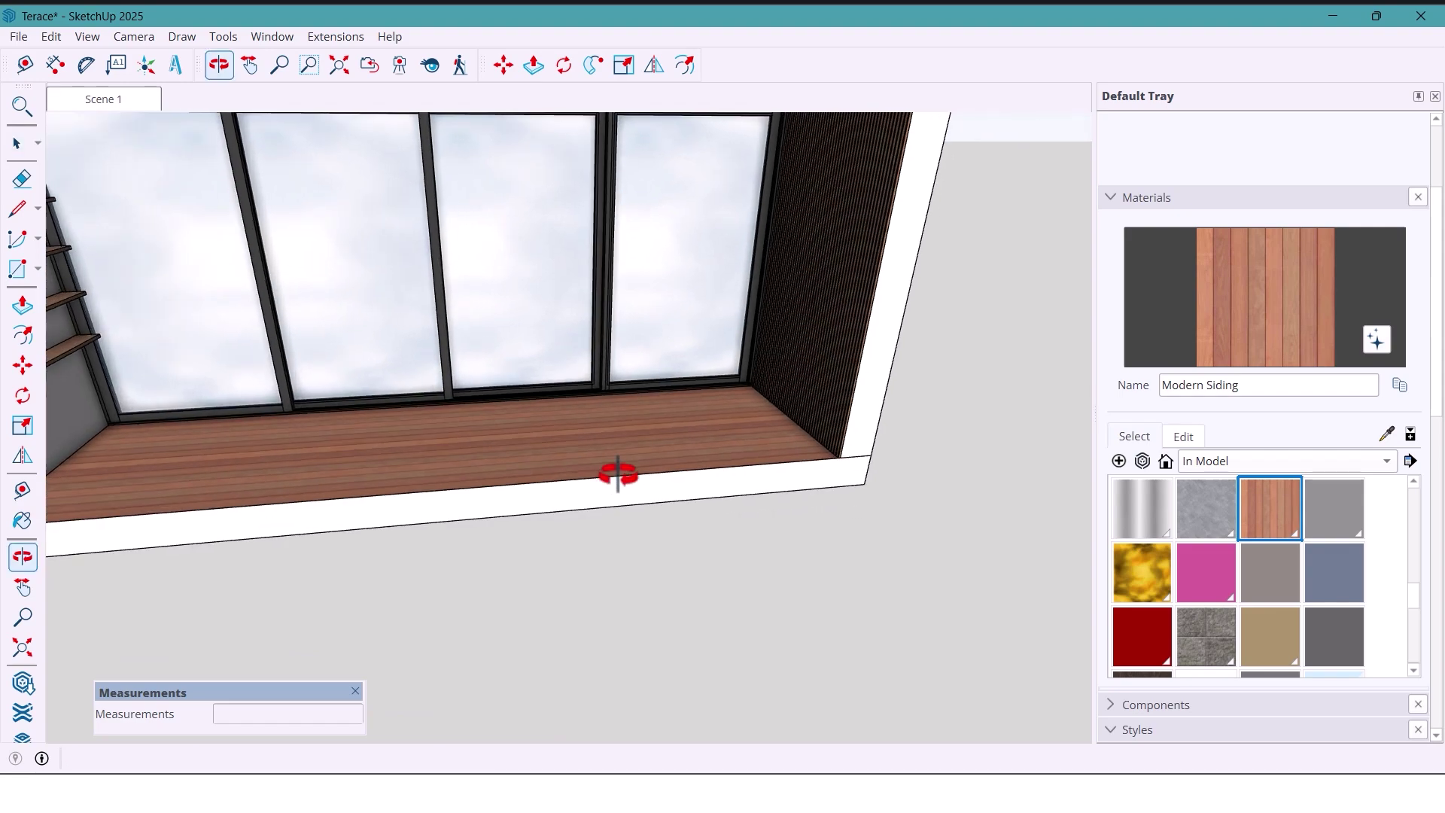
{"action": "scroll", "coordinate": [618, 474], "scroll_direction": "down", "scroll_amount": 4}
{"action": "middle_click_drag", "start_coordinate": [577, 417], "coordinate": [625, 525]}
{"action": "scroll", "coordinate": [572, 463], "scroll_direction": "up", "scroll_amount": 2}
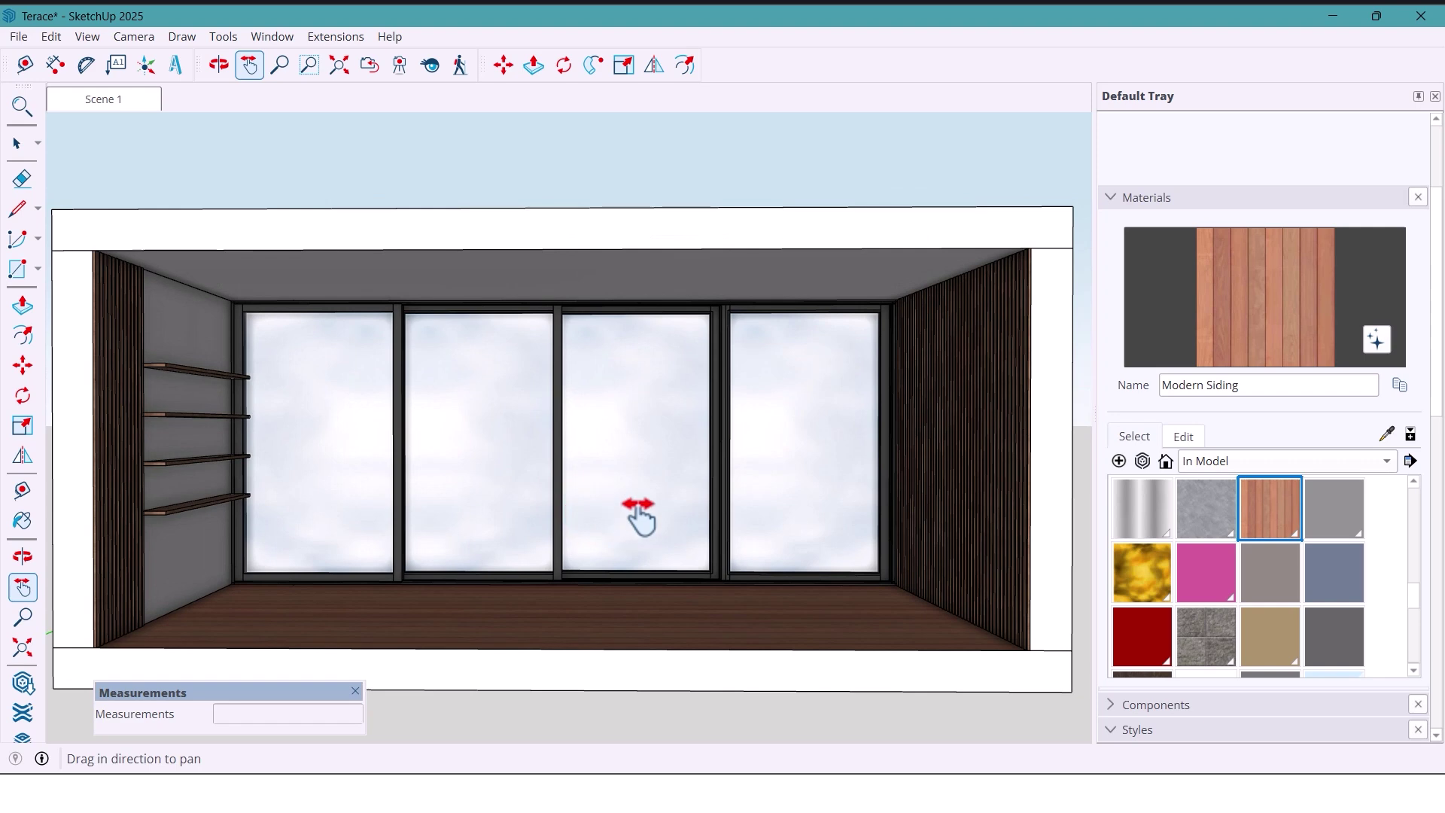
{"action": "left_click", "coordinate": [413, 139]}
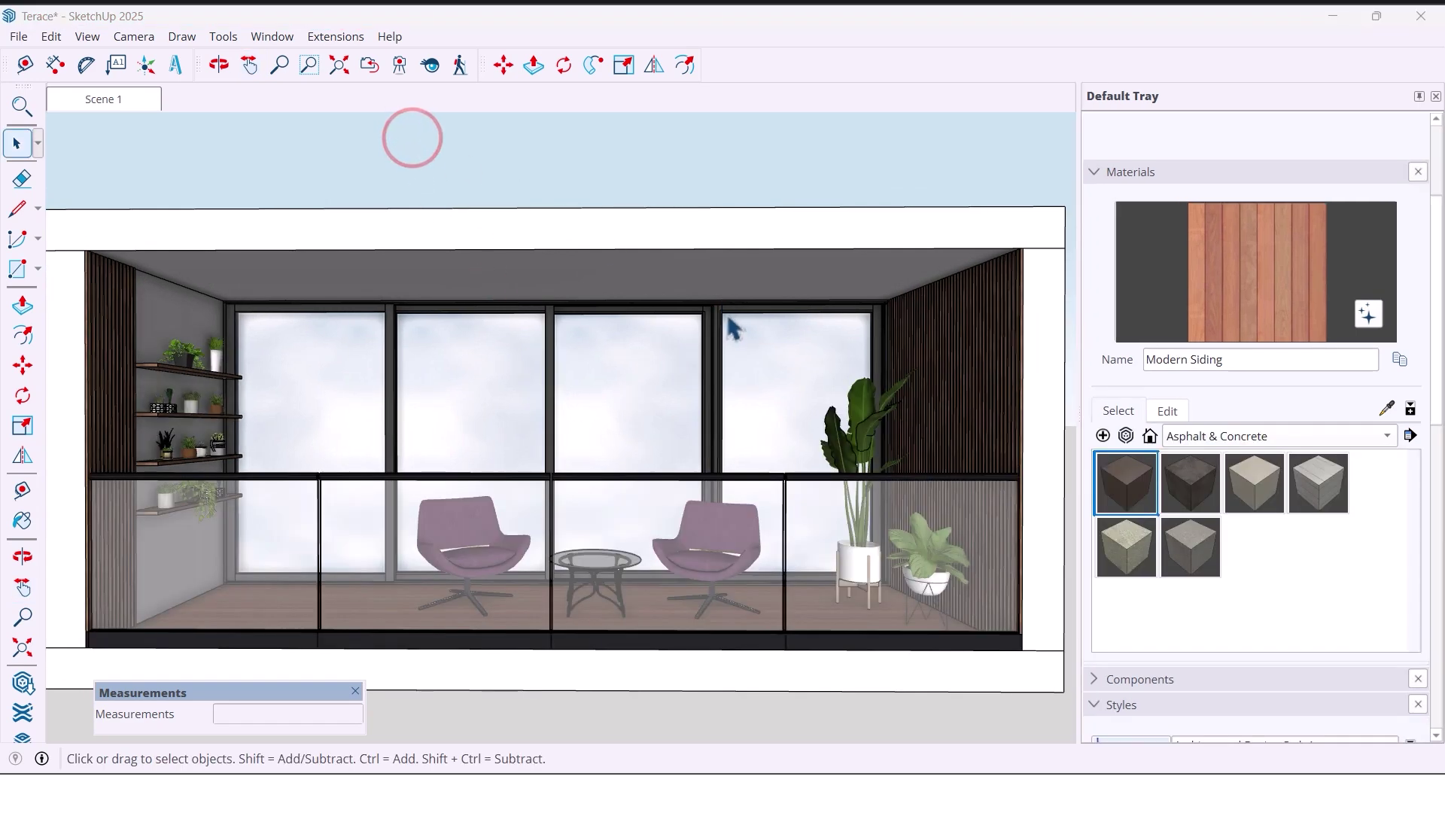
{"action": "scroll", "coordinate": [734, 328], "scroll_direction": "down", "scroll_amount": 1}
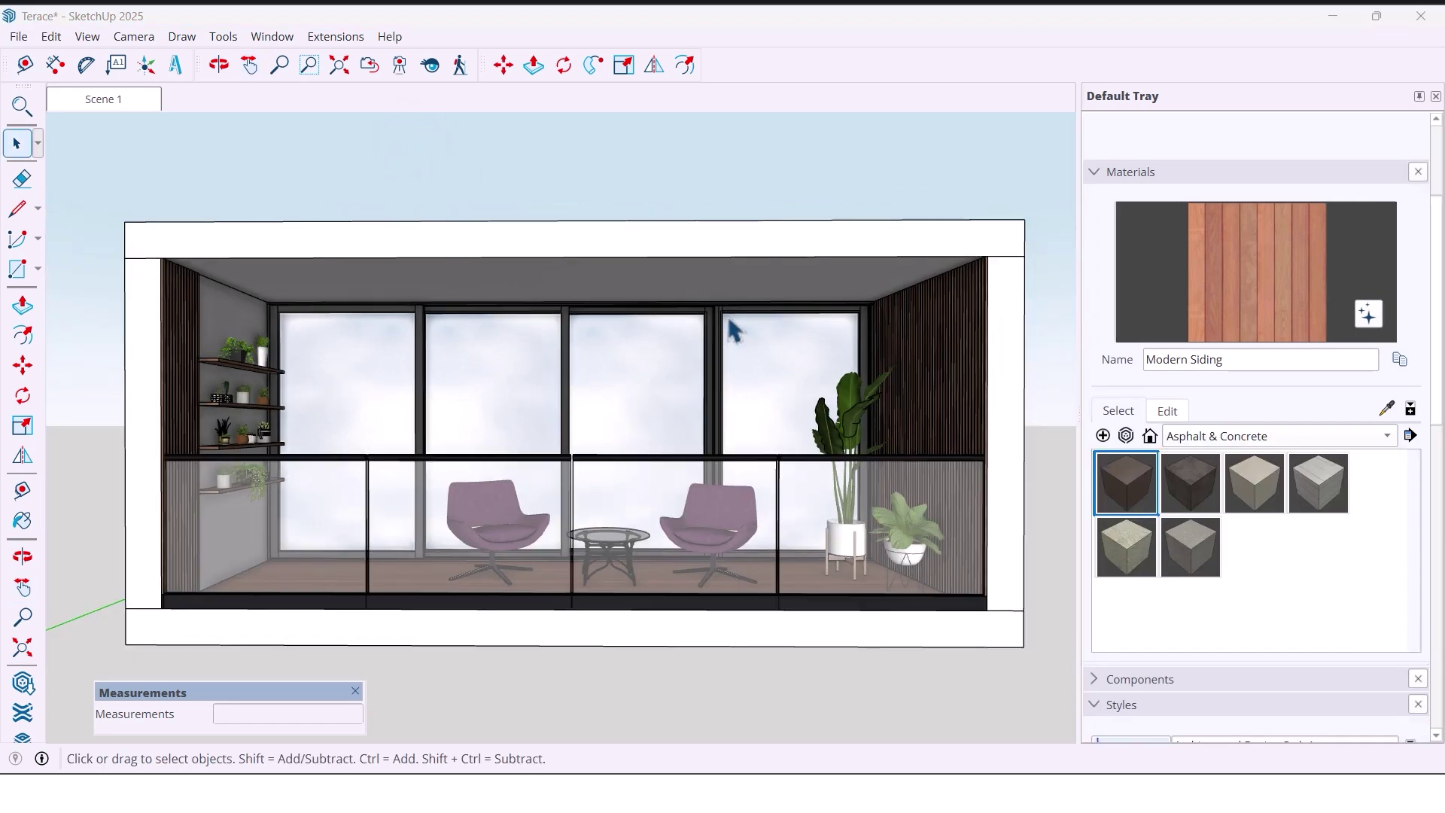
{"action": "middle_click_drag", "start_coordinate": [467, 361], "coordinate": [378, 409]}
{"action": "scroll", "coordinate": [317, 474], "scroll_direction": "up", "scroll_amount": 3}
{"action": "scroll", "coordinate": [339, 465], "scroll_direction": "down", "scroll_amount": 2}
{"action": "key", "text": "o"}
{"action": "left_click_drag", "start_coordinate": [377, 410], "coordinate": [442, 400]}
{"action": "scroll", "coordinate": [764, 389], "scroll_direction": "up", "scroll_amount": 4}
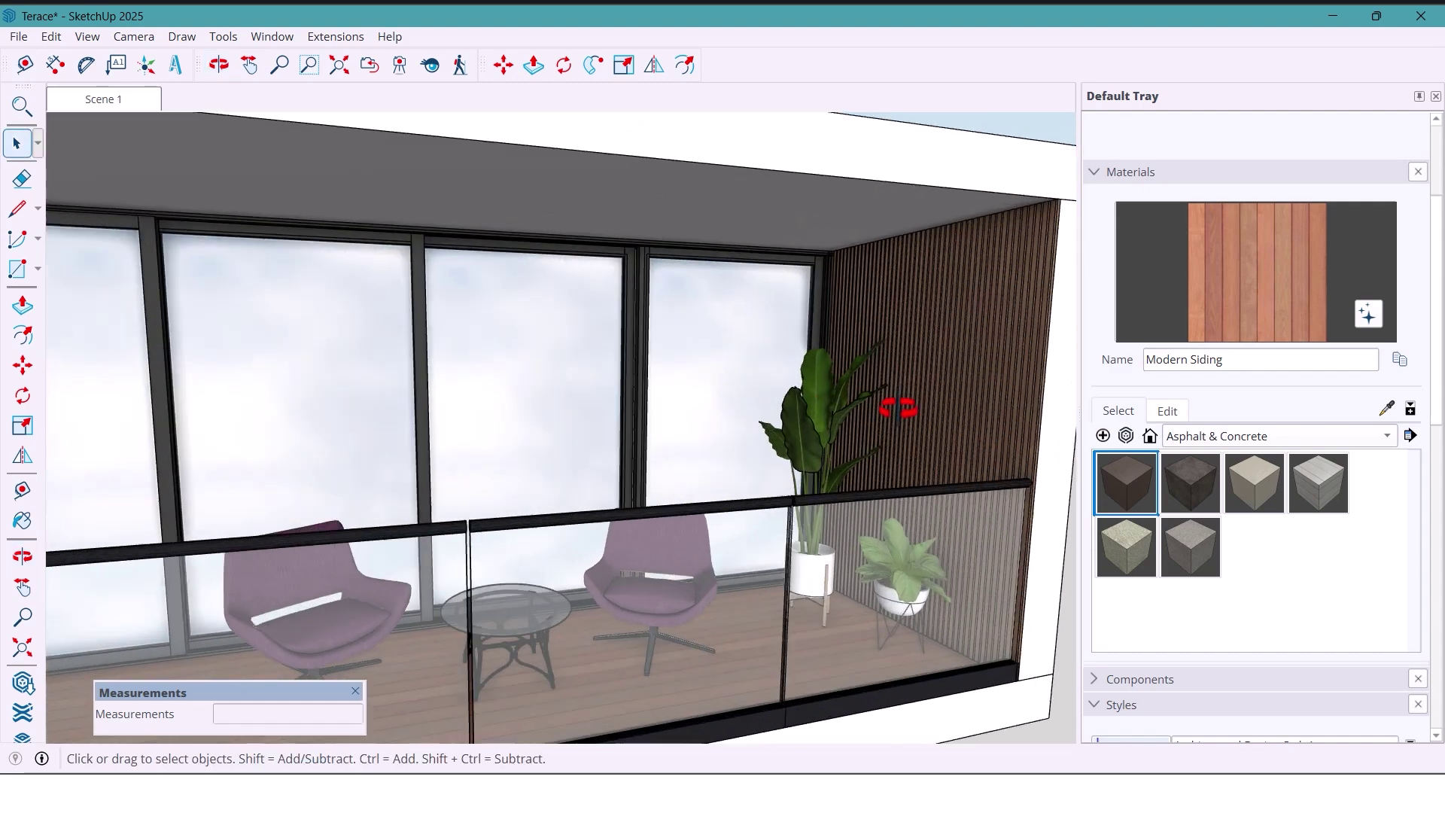
{"action": "mouse_move", "coordinate": [893, 407]}
{"action": "middle_mouse_down"}
{"action": "mouse_move", "coordinate": [803, 413]}
{"action": "mouse_move", "coordinate": [838, 474]}
{"action": "mouse_move", "coordinate": [866, 408]}
{"action": "middle_mouse_up"}
{"action": "scroll", "coordinate": [866, 407], "scroll_direction": "down", "scroll_amount": 2}
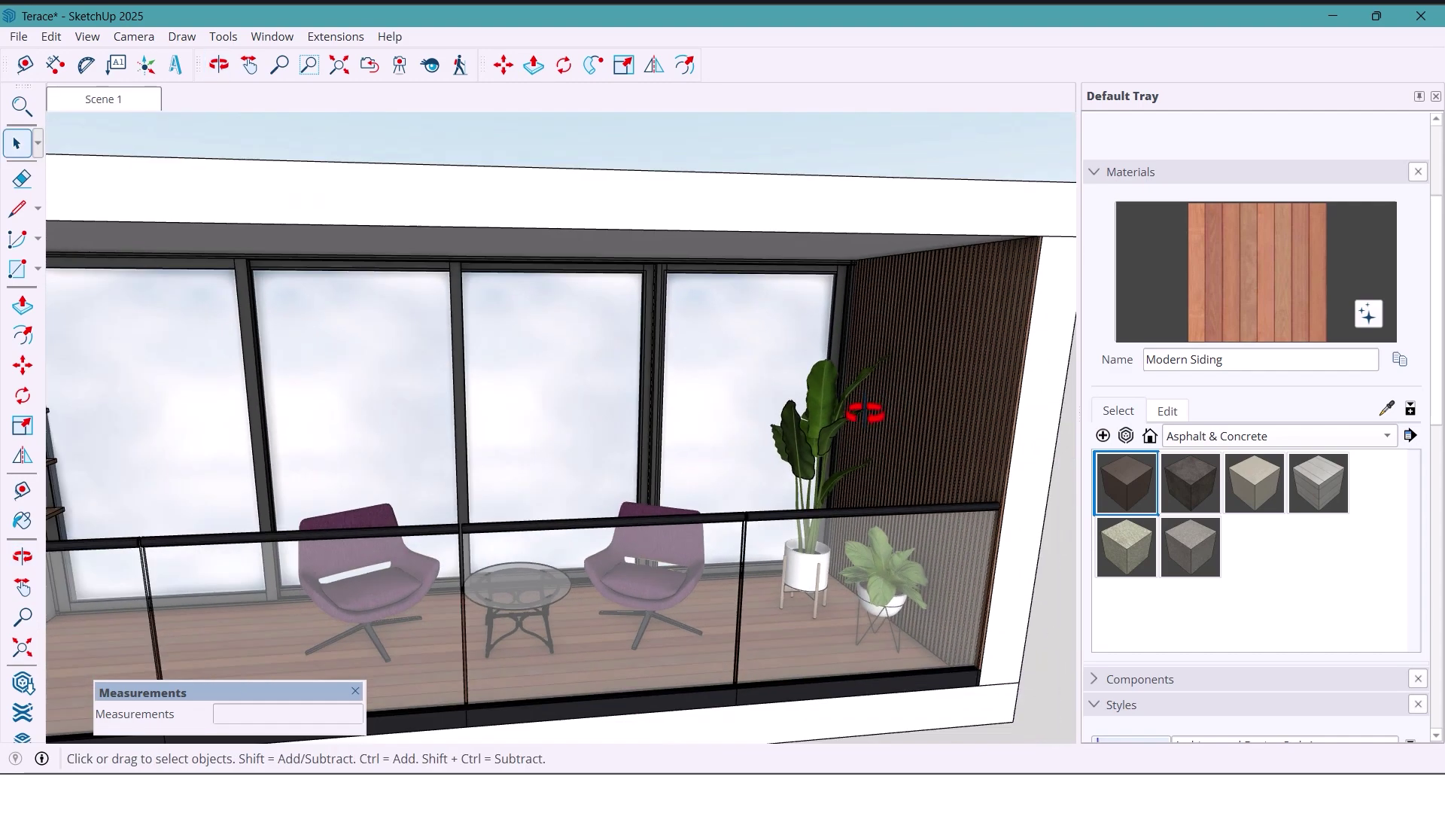
{"action": "scroll", "coordinate": [856, 403], "scroll_direction": "down", "scroll_amount": 3}
{"action": "key", "text": "o"}
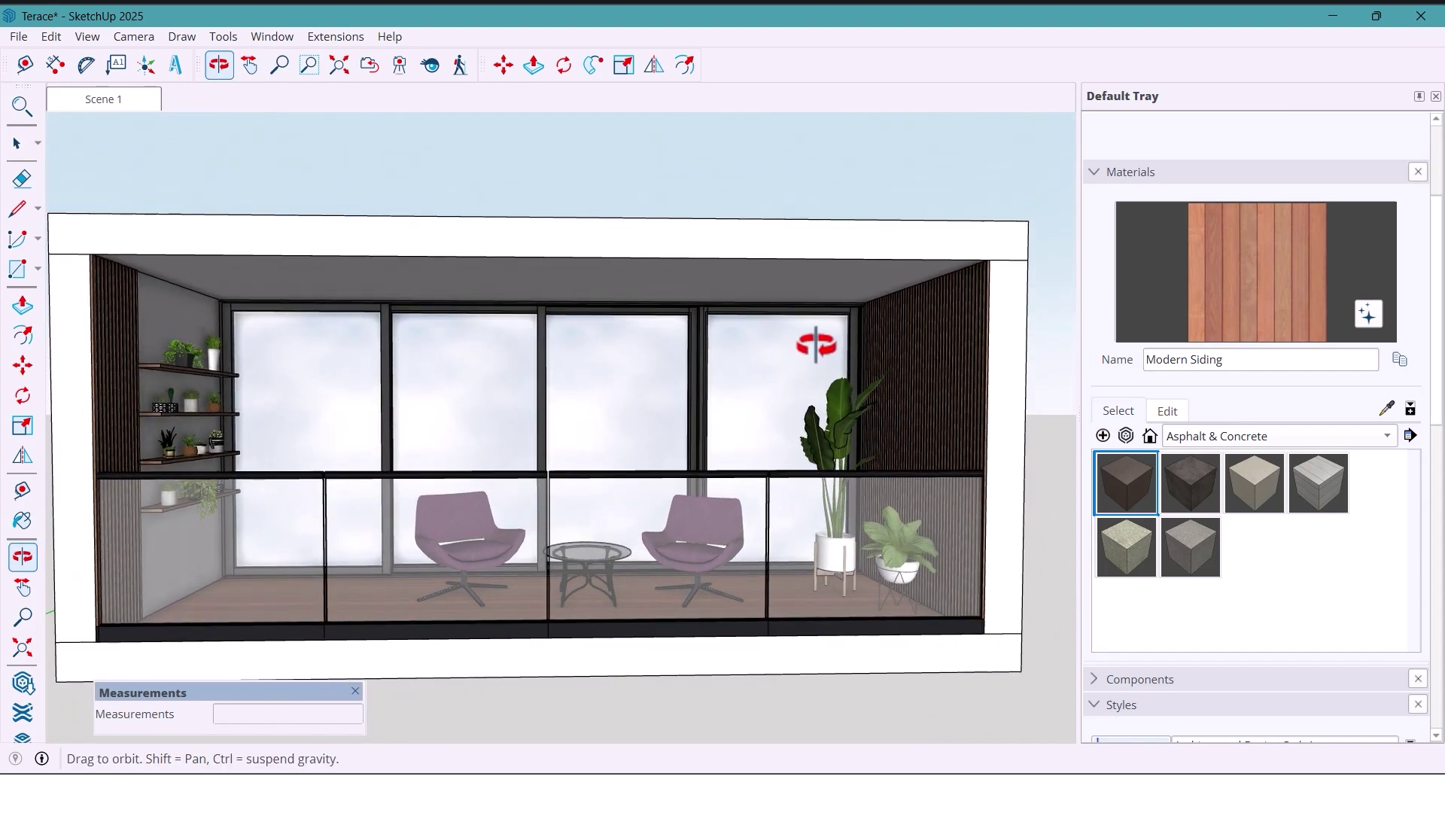
{"action": "key", "text": "space"}
{"action": "scroll", "coordinate": [386, 224], "scroll_direction": "up", "scroll_amount": 2}
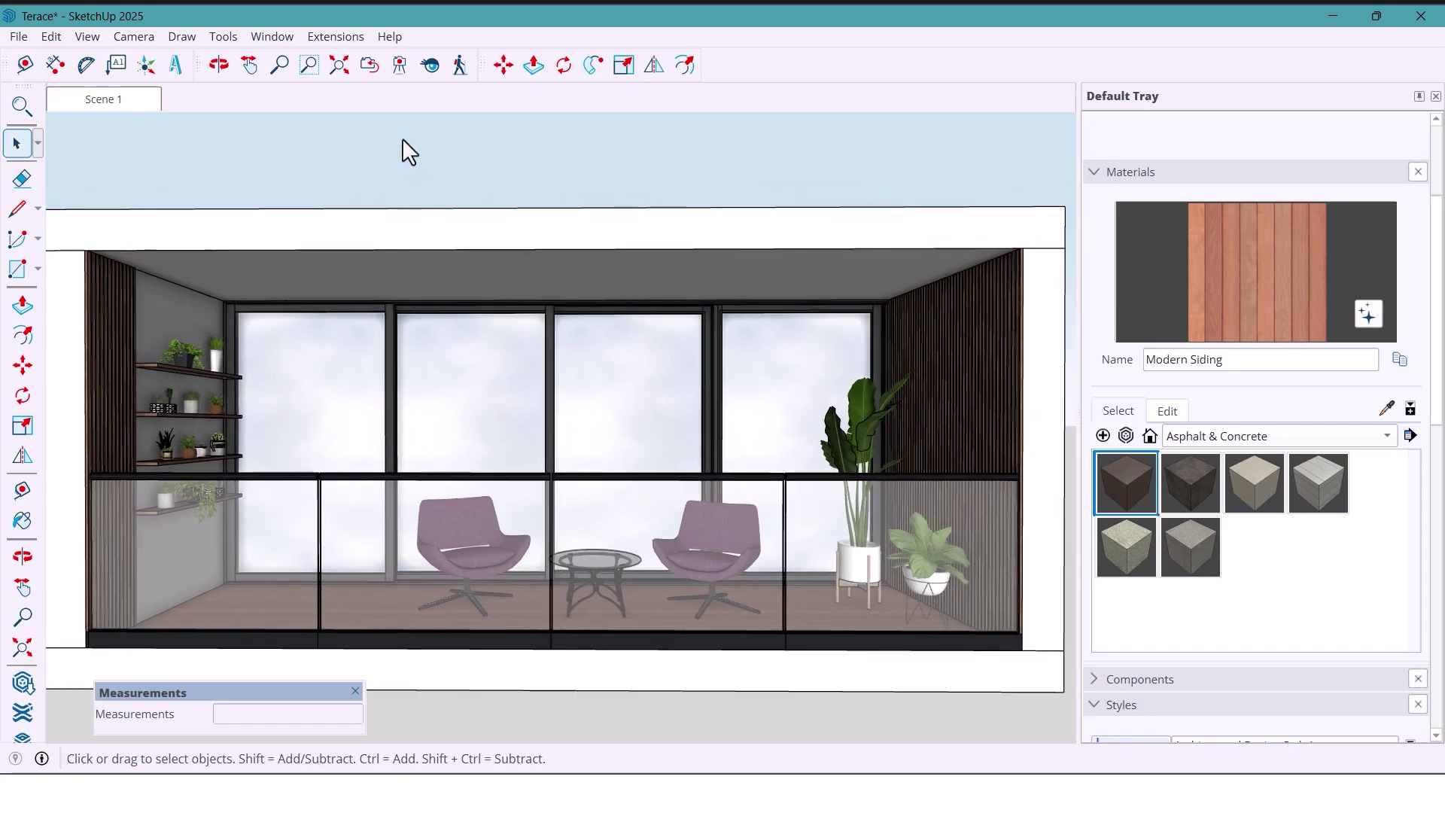
{"action": "key", "text": "h"}
{"action": "scroll", "coordinate": [390, 128], "scroll_direction": "down", "scroll_amount": 2}
{"action": "left_click_drag", "start_coordinate": [390, 128], "coordinate": [419, 213]}
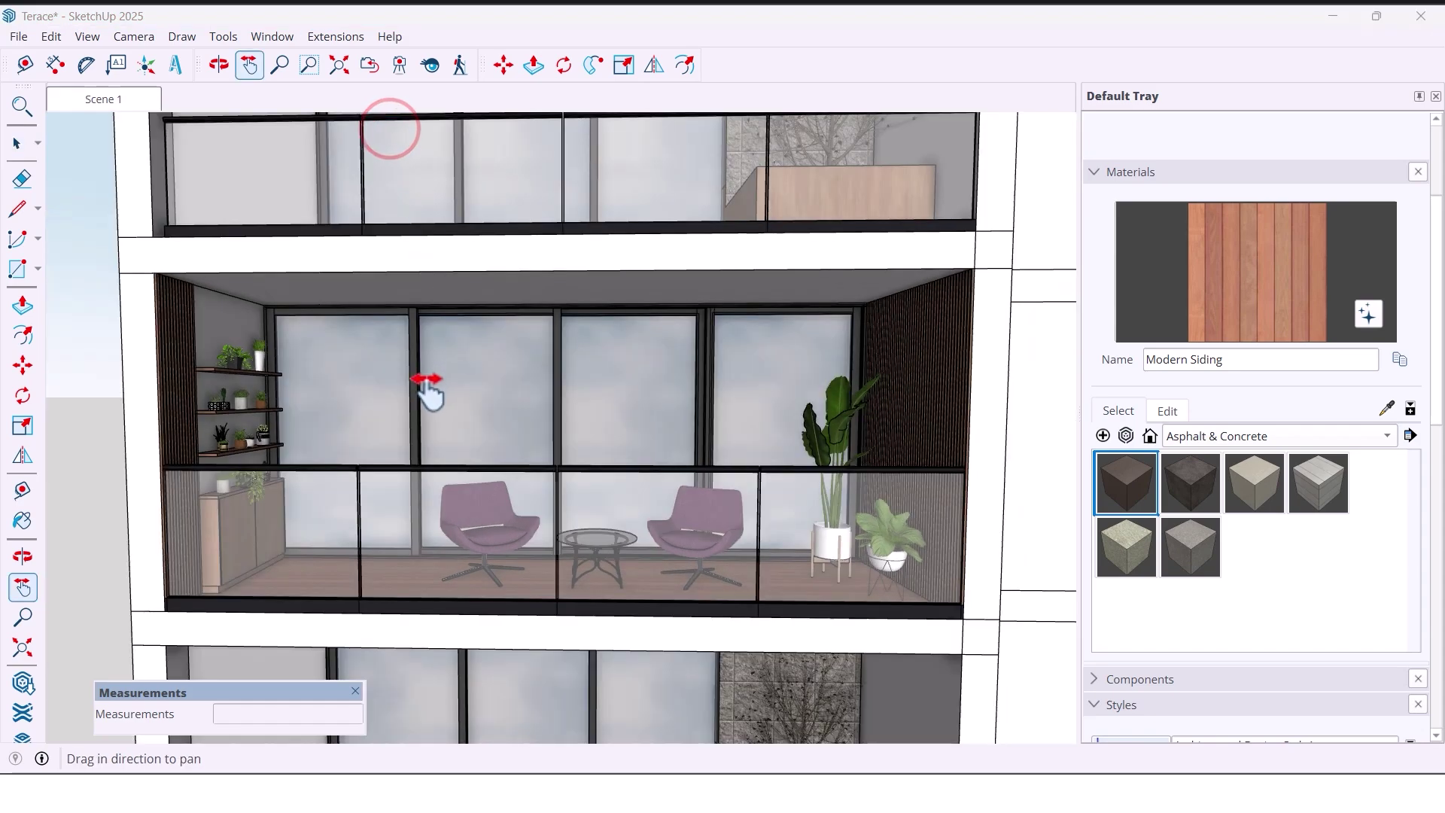
{"action": "key", "text": "o"}
{"action": "left_click_drag", "start_coordinate": [427, 392], "coordinate": [460, 405]}
{"action": "scroll", "coordinate": [418, 399], "scroll_direction": "down", "scroll_amount": 3}
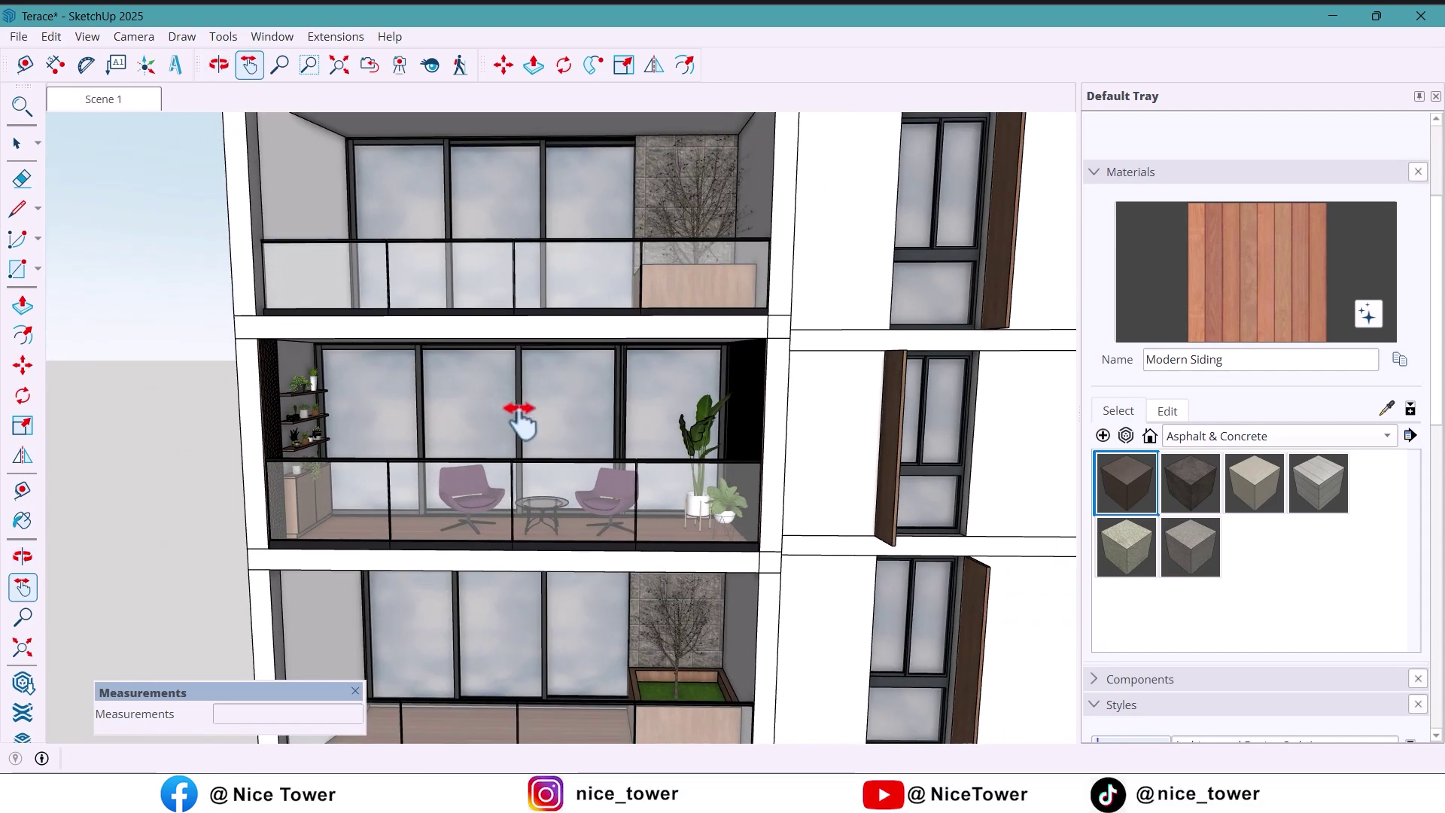
{"action": "left_click_drag", "start_coordinate": [558, 429], "coordinate": [555, 445]}
{"action": "scroll", "coordinate": [555, 422], "scroll_direction": "up", "scroll_amount": 4}
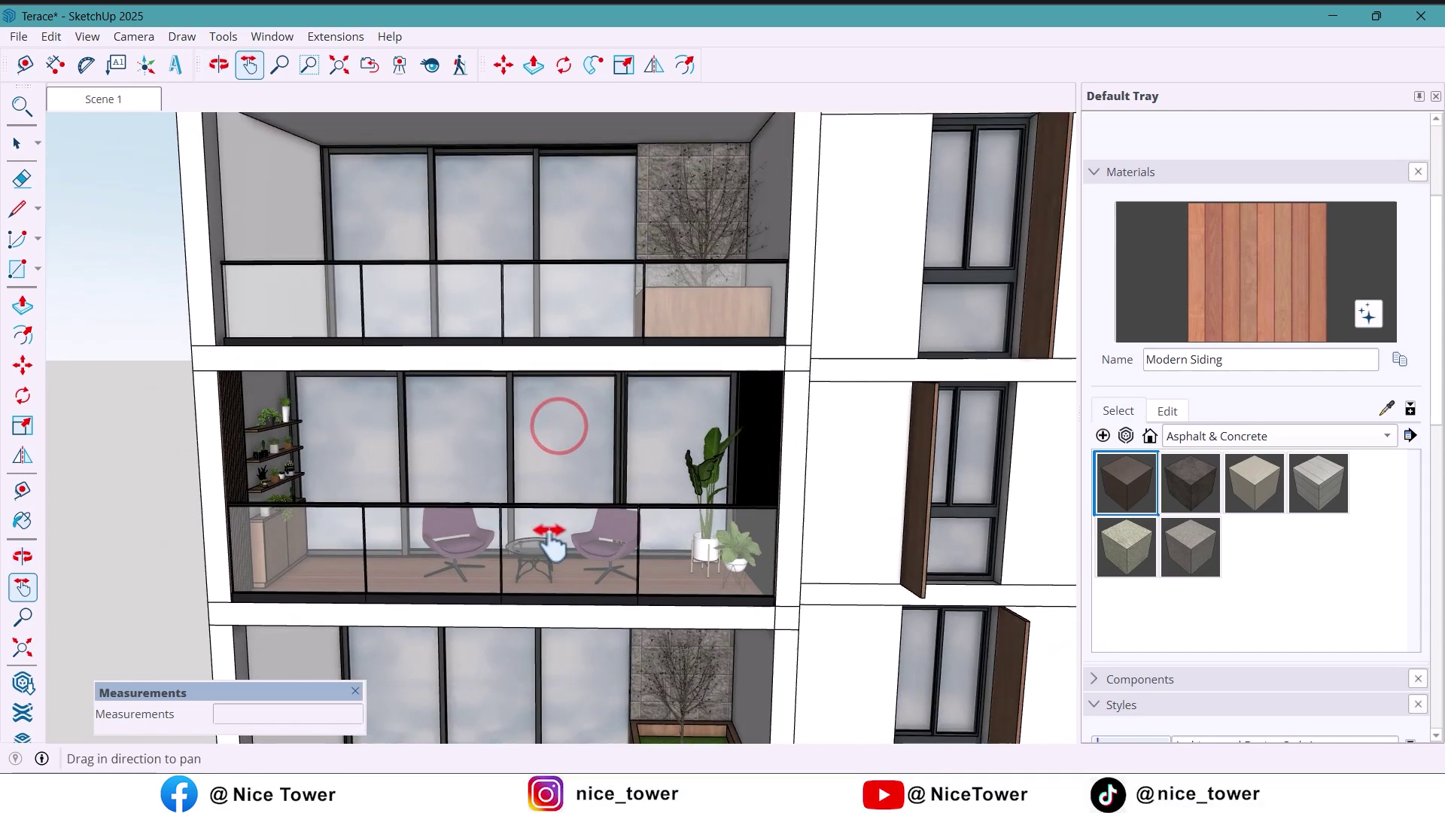
{"action": "scroll", "coordinate": [580, 531], "scroll_direction": "up", "scroll_amount": 2}
{"action": "middle_click_drag", "start_coordinate": [590, 527], "coordinate": [229, 425]}
{"action": "scroll", "coordinate": [192, 386], "scroll_direction": "up", "scroll_amount": 2}
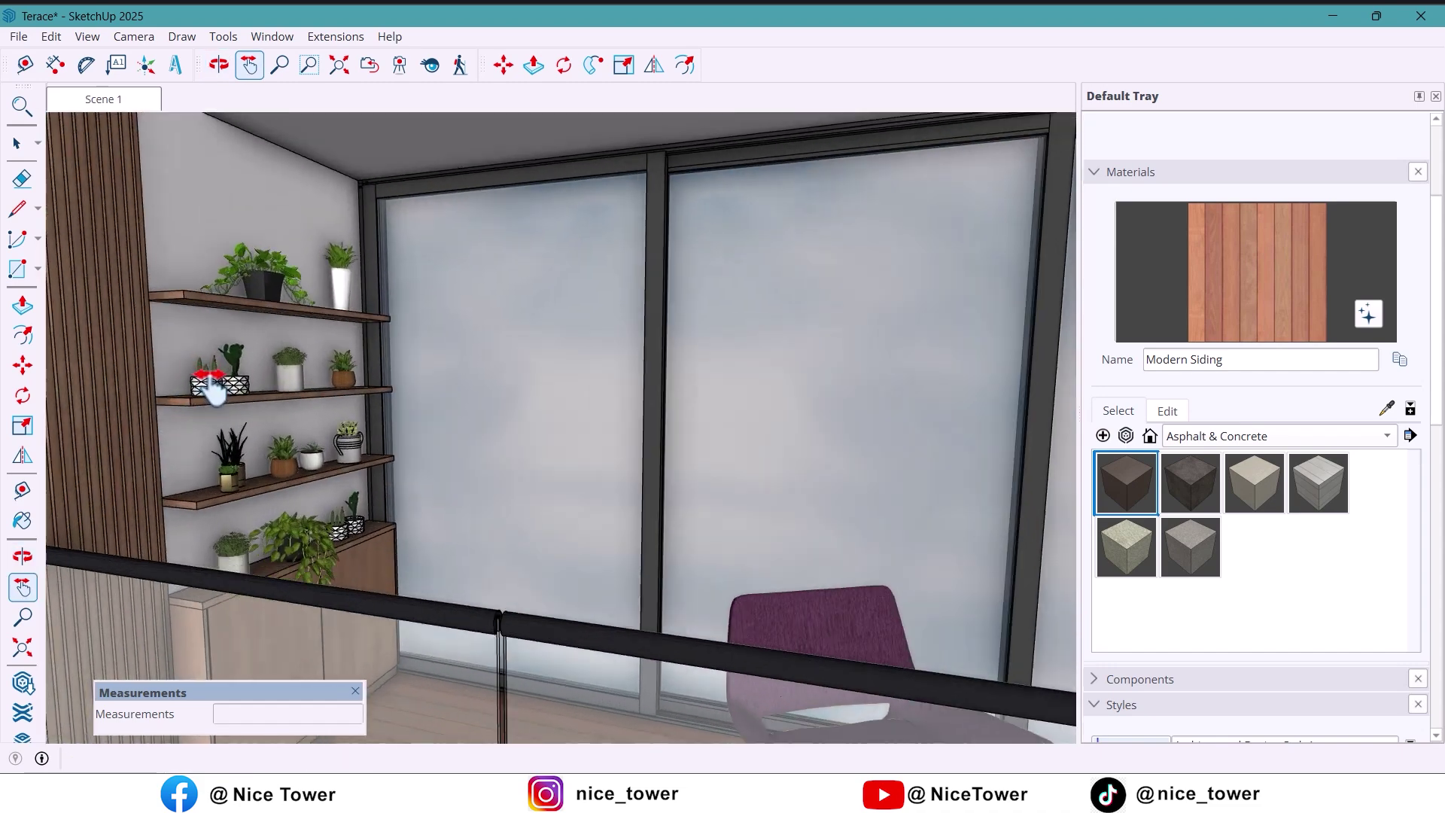
{"action": "middle_click_drag", "start_coordinate": [322, 419], "coordinate": [436, 386]}
{"action": "scroll", "coordinate": [263, 405], "scroll_direction": "down", "scroll_amount": 5}
{"action": "scroll", "coordinate": [913, 429], "scroll_direction": "up", "scroll_amount": 4}
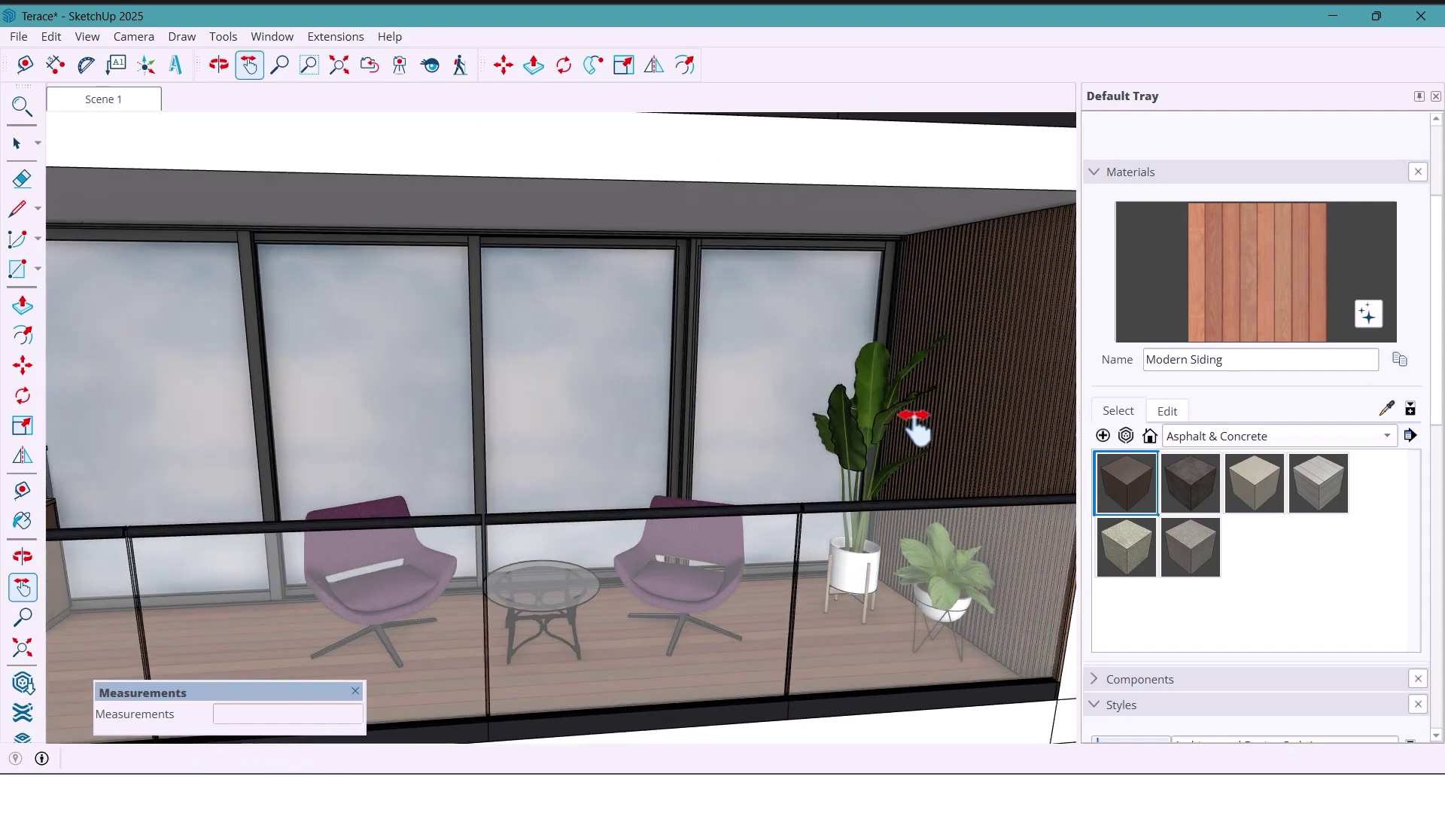
{"action": "left_click_drag", "start_coordinate": [908, 430], "coordinate": [749, 392]}
{"action": "middle_click_drag", "start_coordinate": [751, 392], "coordinate": [790, 394]}
{"action": "scroll", "coordinate": [790, 394], "scroll_direction": "down", "scroll_amount": 3}
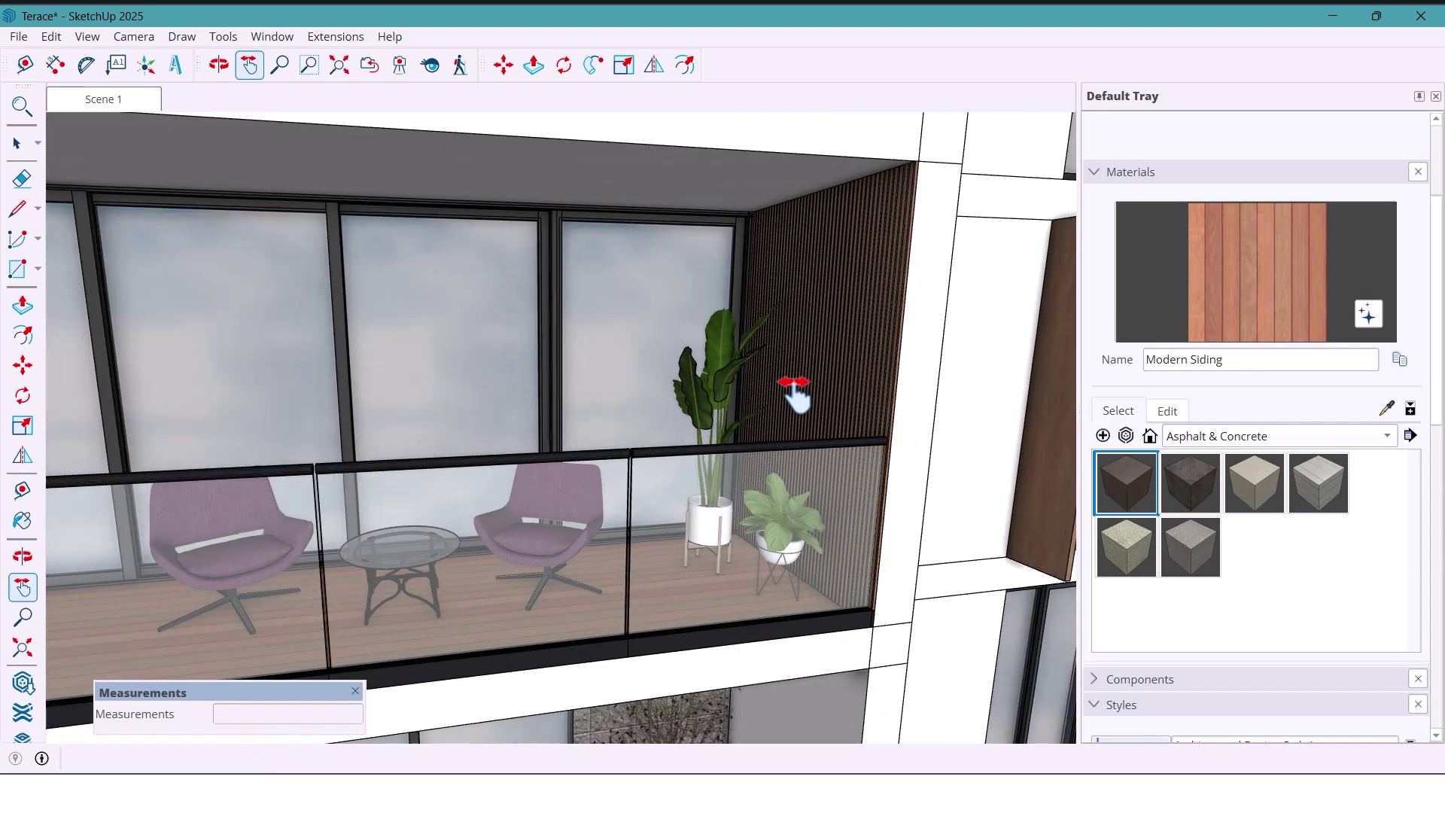